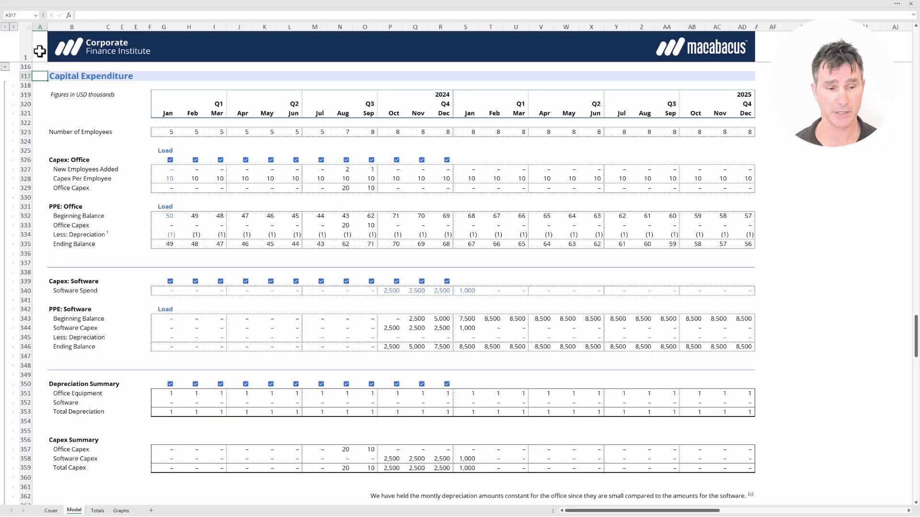
Step: Highlight the whole Depreciation Summary block, from its heading through Total Depreciation, across all months of 2024 and 2025
click(72, 383)
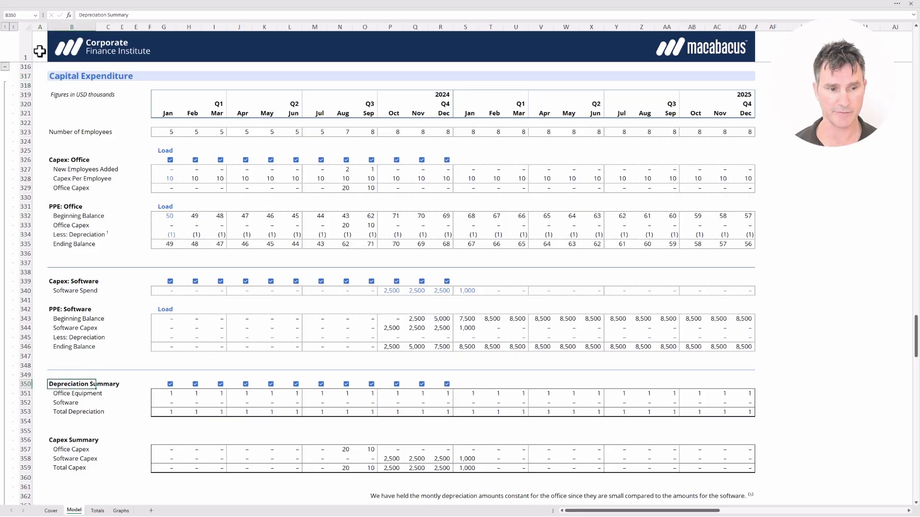
key(ctrl+shift+Right)
key(shift+Down)
key(shift+Down)
key(shift+Down)
key(ctrl+shift+Right)
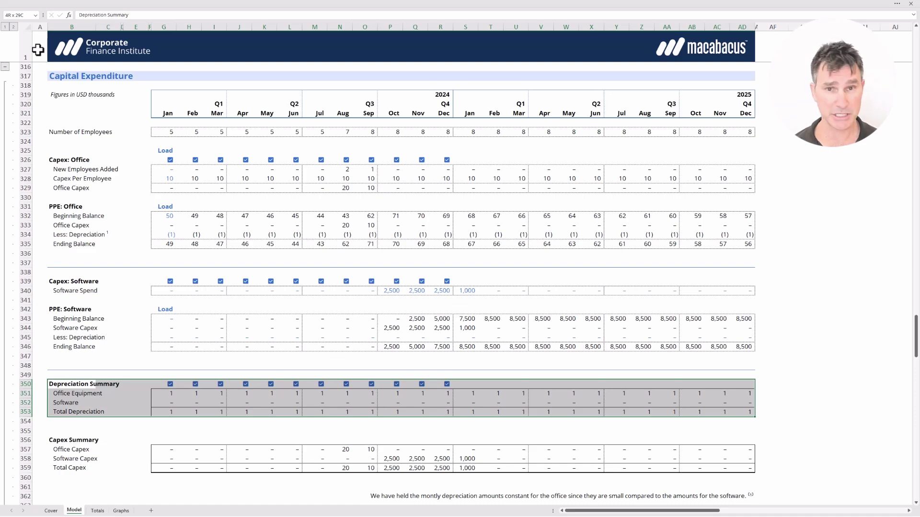
Step: Highlight the Capex Summary block, from its heading through Total Capex, out to December 2025
key(Down)
key(Down)
key(Down)
key(Down)
key(Down)
key(Down)
key(shift+Down)
key(shift+Down)
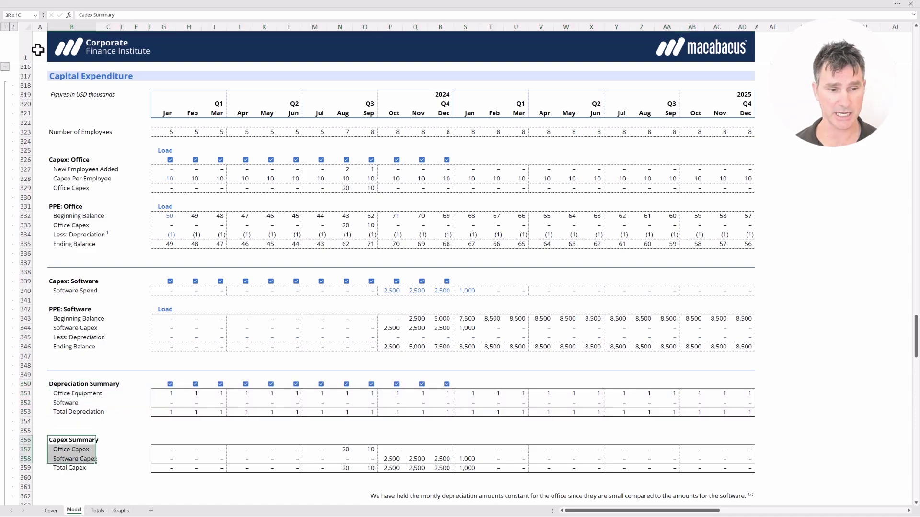
key(shift+Down)
key(shift+Right)
key(shift+Right)
key(shift+Right)
key(shift+Right)
key(shift+Right)
key(shift+Right)
key(shift+Right)
key(shift+Right)
key(shift+Right)
key(shift+Right)
key(shift+Right)
key(shift+Right)
key(shift+Right)
key(shift+Right)
key(shift+Right)
key(shift+Right)
key(shift+Right)
key(shift+Right)
key(shift+Right)
key(shift+Right)
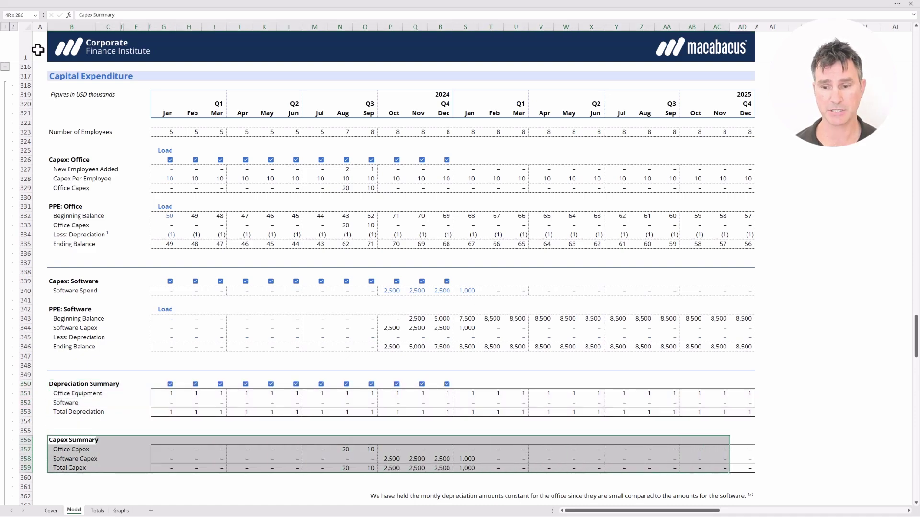
key(shift+Right)
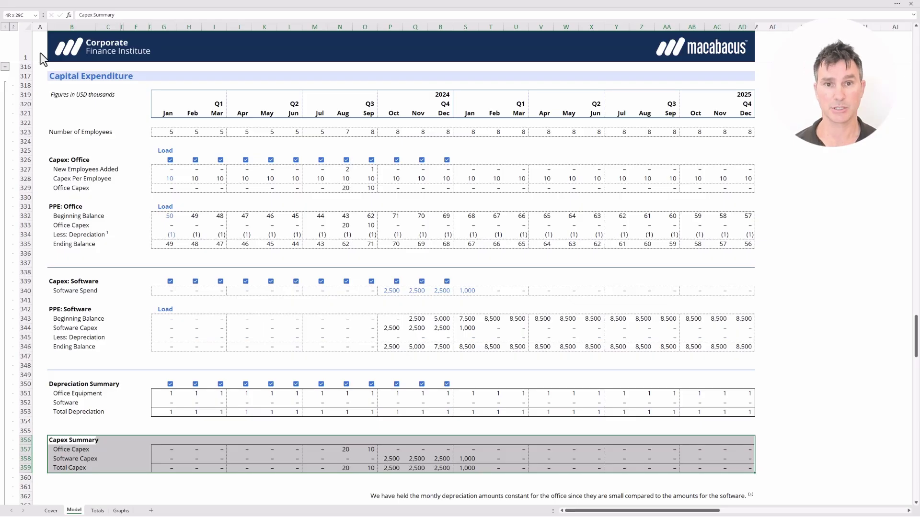
Step: Highlight the row labels of the Depreciation Summary and Capex Summary together, rows 350 to 359
key(Up)
key(Up)
key(Up)
key(Up)
key(Up)
key(Up)
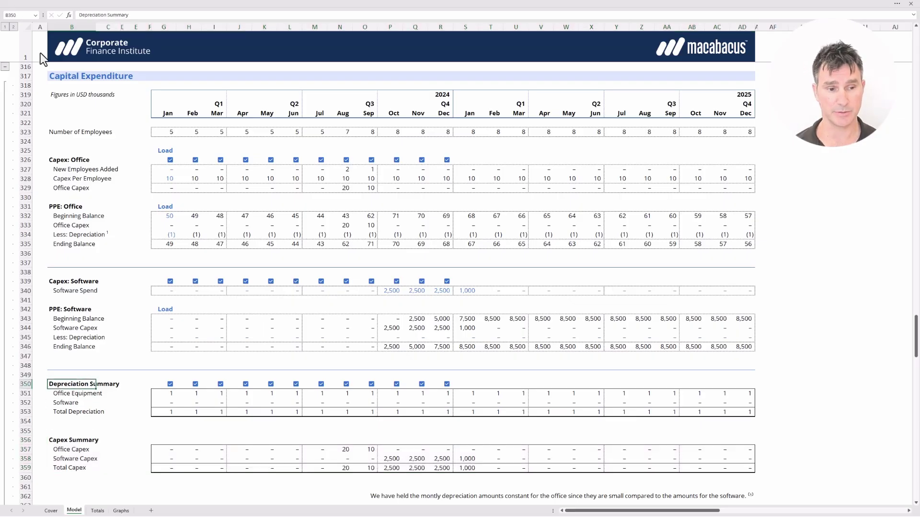
key(shift+Down)
key(shift+Down)
key(shift+Down)
key(shift+Down)
key(shift+Down)
key(shift+Down)
key(shift+Down)
key(shift+Down)
key(shift+Down)
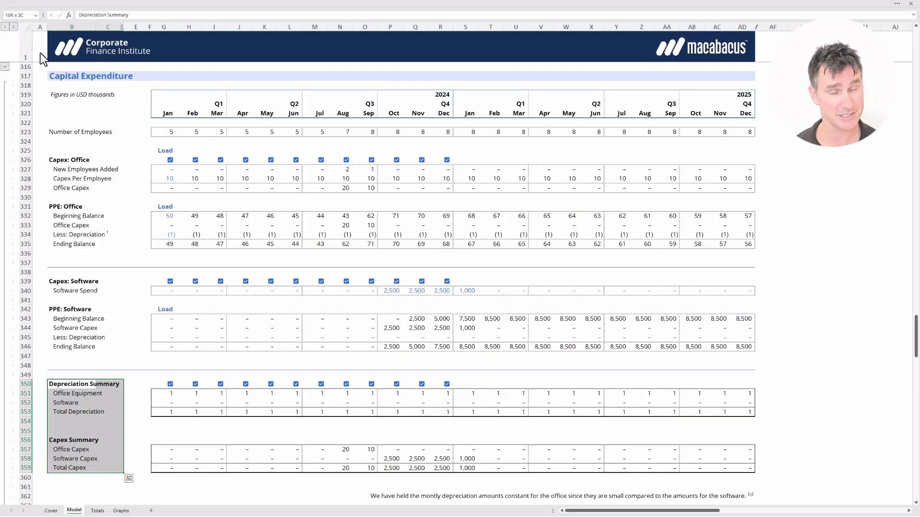
Step: Highlight the PPE: Office schedule, from its heading through Ending Balance, across all months to December 2025
key(Up)
key(Up)
key(Up)
key(Up)
key(Up)
key(Up)
key(Up)
key(Up)
key(Up)
key(Up)
key(Up)
key(Up)
key(Up)
key(Up)
key(Up)
key(Up)
key(Up)
key(Up)
key(Up)
key(shift+Down)
key(shift+Down)
key(shift+Down)
key(shift+Down)
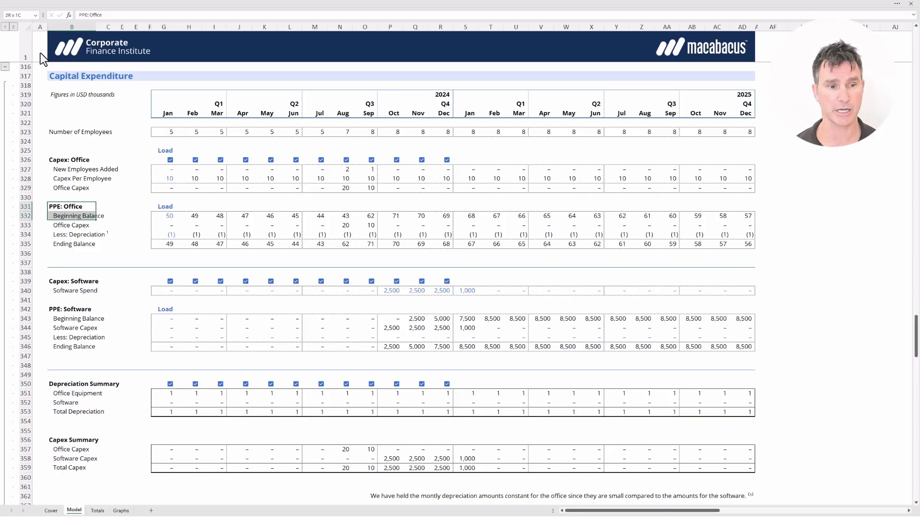
key(shift+Right)
key(shift+Right)
key(shift+Right)
key(shift+Right)
key(shift+Right)
key(shift+Right)
key(shift+Right)
key(shift+Right)
key(shift+Right)
key(shift+Right)
key(shift+Right)
key(shift+Right)
key(shift+Right)
key(shift+Right)
key(shift+Right)
key(shift+Right)
key(shift+Right)
key(shift+Right)
key(shift+Right)
key(shift+Right)
key(shift+Right)
key(shift+Right)
key(shift+Right)
key(shift+Right)
key(shift+Right)
key(shift+Right)
key(shift+Right)
key(shift+Right)
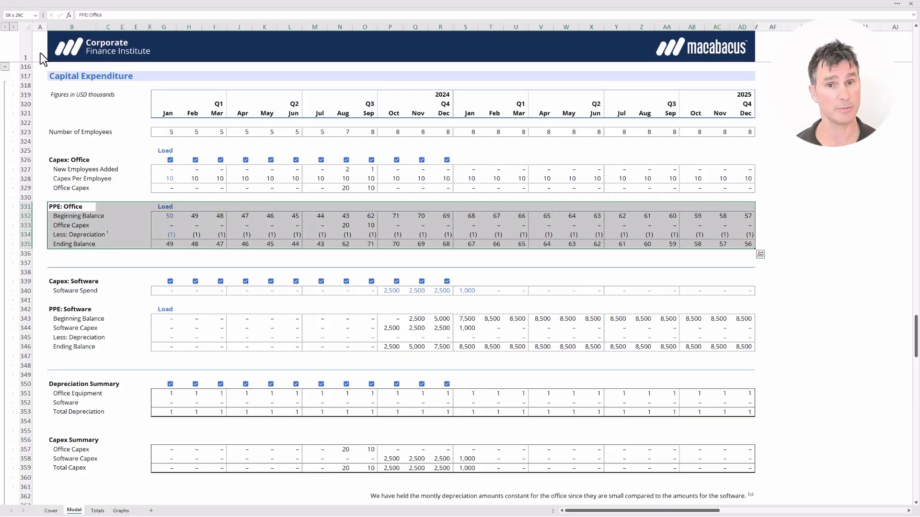
Step: Highlight the PPE: Software schedule, rows 342 to 346, across all months to December 2025
key(Down)
key(Down)
key(Down)
key(Down)
key(Down)
key(Down)
key(Down)
key(Down)
key(Down)
key(Down)
key(Down)
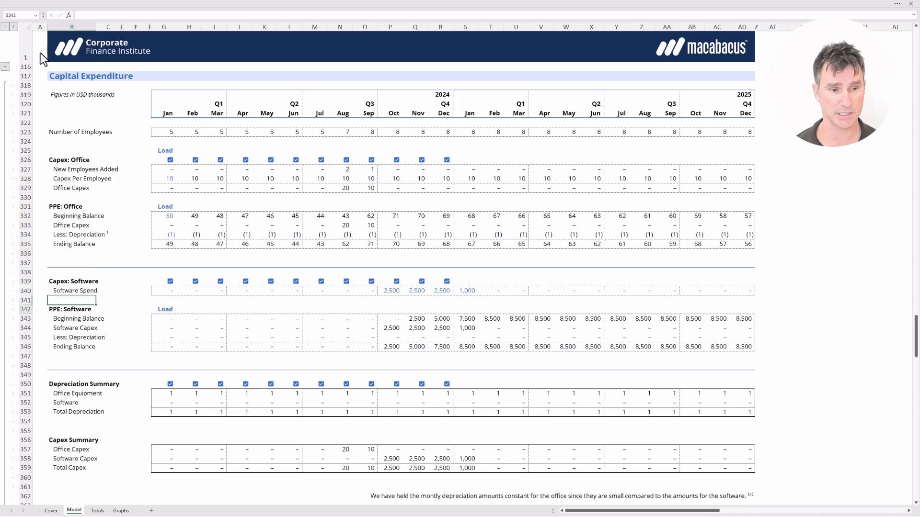
key(shift+Down)
key(shift+Down)
key(shift+Down)
key(shift+Down)
key(shift+Right)
key(shift+Right)
key(shift+Right)
key(shift+Right)
key(shift+Right)
key(shift+Right)
key(shift+Right)
key(shift+Right)
key(shift+Right)
key(shift+Right)
key(shift+Right)
key(shift+Right)
key(shift+Right)
key(shift+Right)
key(shift+Right)
key(shift+Right)
key(shift+Right)
key(shift+Right)
key(shift+Right)
key(shift+Right)
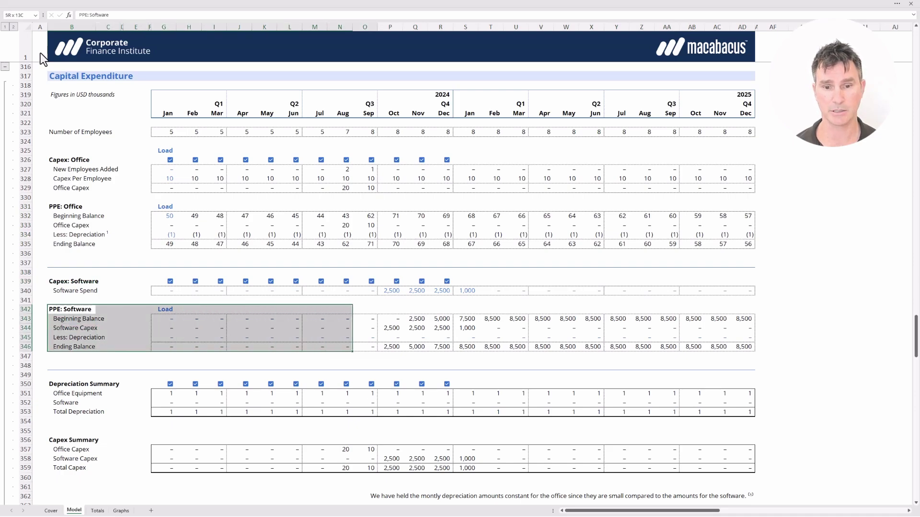
key(shift+Right)
key(shift+Right)
key(shift+Right)
key(shift+Right)
key(shift+Right)
key(shift+Right)
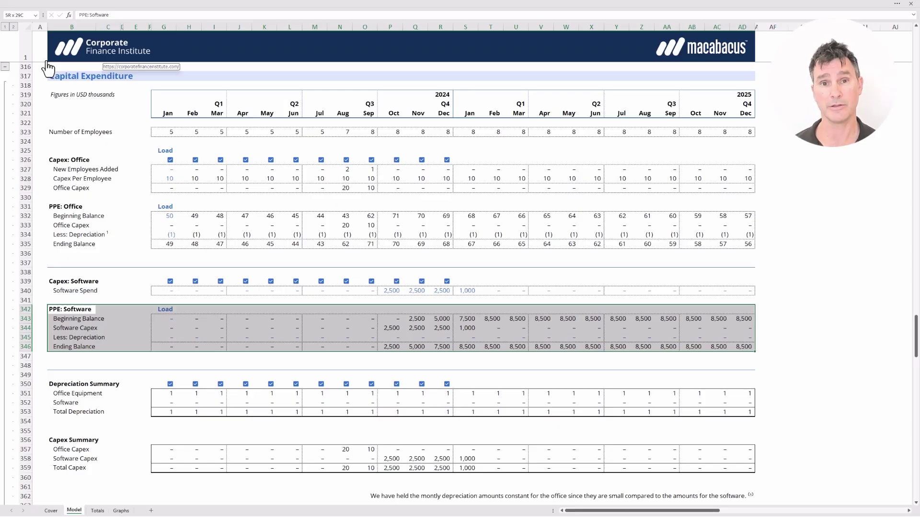
Step: Go to the Debt Schedule section of the Model sheet
key(ctrl+Down)
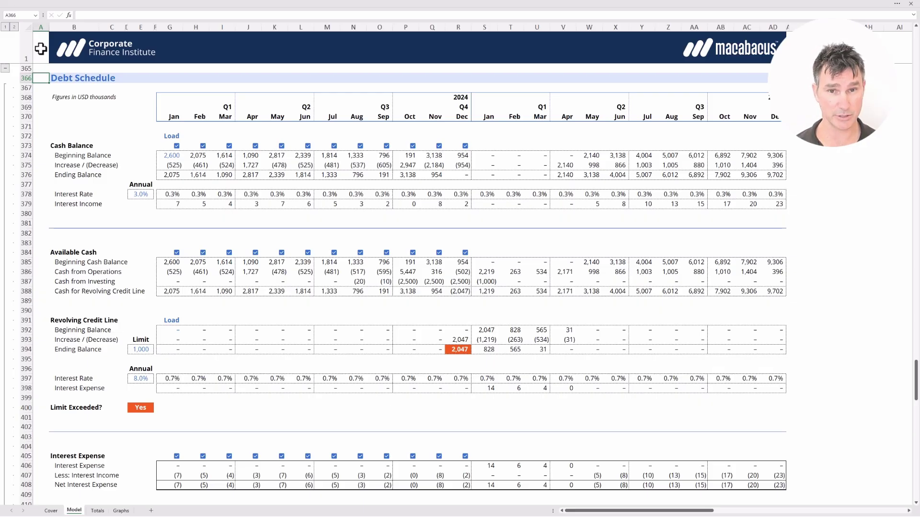
Step: Highlight the Interest Expense block of the Debt Schedule, rows 405 to 408, across all months to December 2025
key(Down)
key(Down)
key(Down)
key(Down)
key(Down)
key(Down)
key(Down)
key(Down)
key(Down)
key(Down)
key(Down)
key(Down)
key(Down)
key(Down)
key(Down)
key(Down)
key(Down)
key(Down)
key(Down)
key(Down)
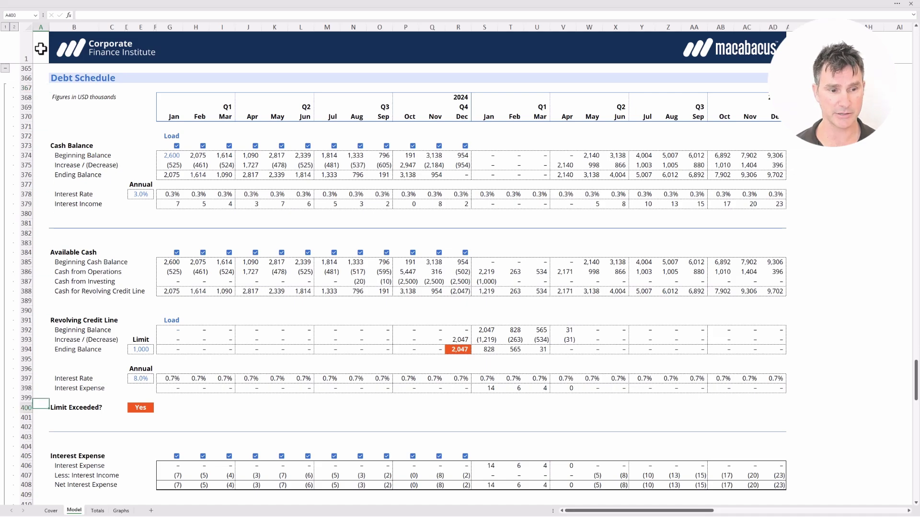
key(Down)
key(Down)
key(Down)
key(Down)
key(Down)
key(Right)
key(shift+Down)
key(shift+Down)
key(shift+Down)
key(ctrl+shift+Right)
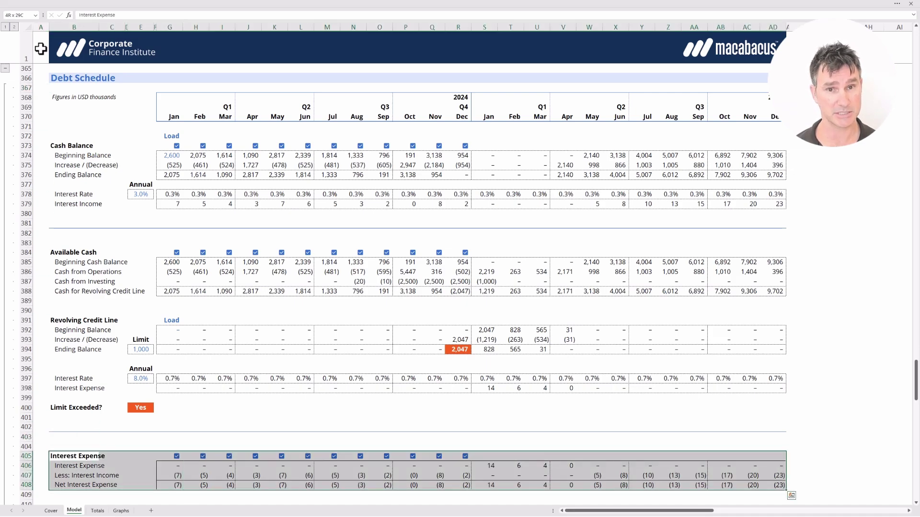
Step: Highlight the Interest Expense row across all months, extending the selection through Less: Interest Income and Net Interest Expense
key(Down)
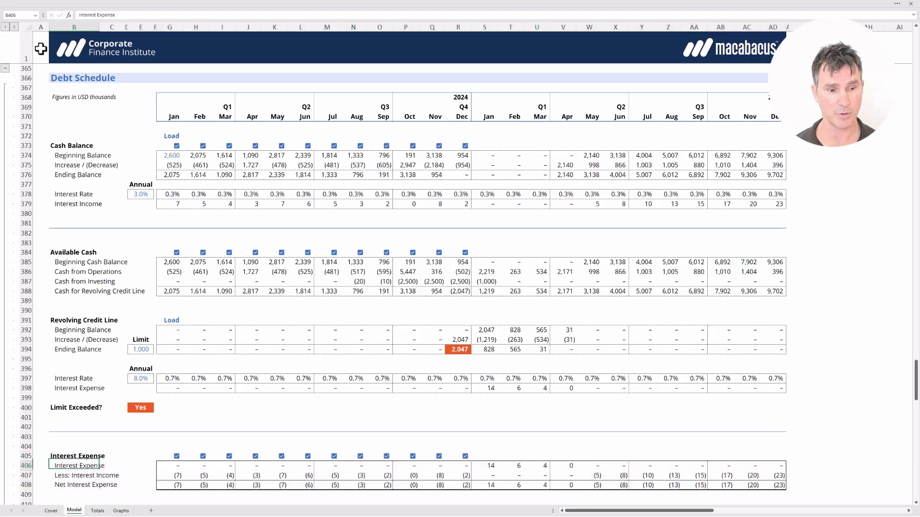
key(shift+Right)
key(shift+Right)
key(shift+Right)
key(shift+Right)
key(shift+Right)
key(ctrl+shift+Right)
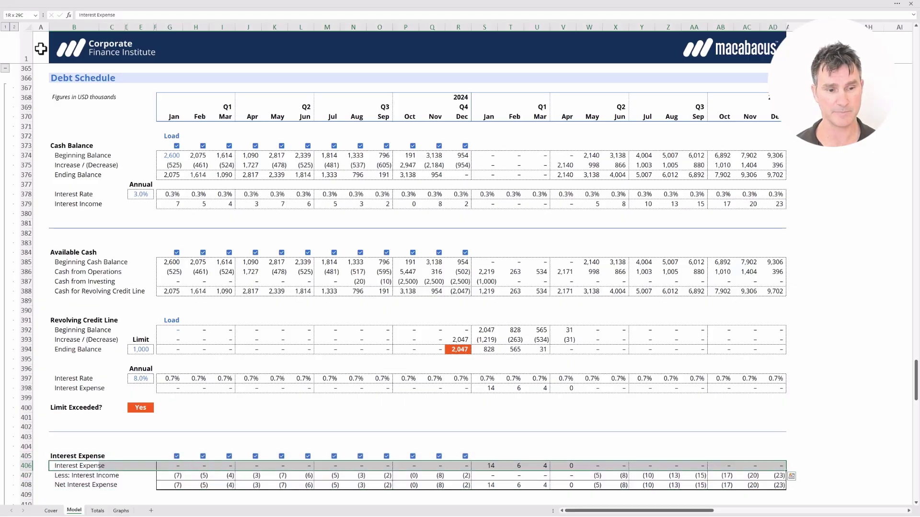
key(shift+Down)
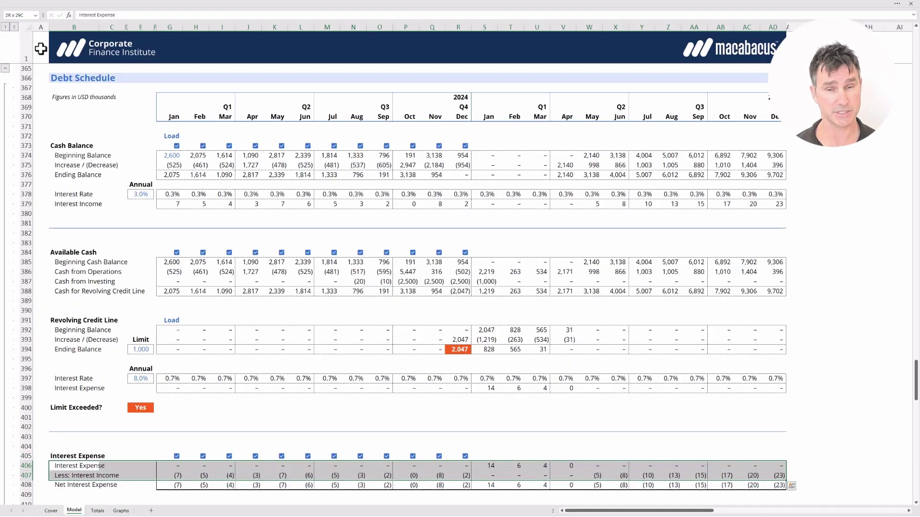
key(shift+Down)
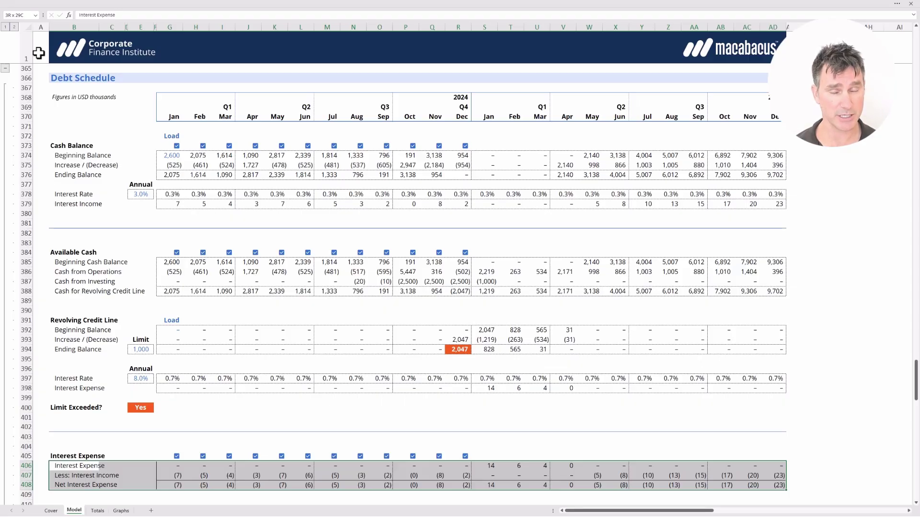
Step: Highlight the Increase / (Decrease) row of the Cash Balance block, row 375, across all months
key(Up)
key(Up)
key(Up)
key(Up)
key(Up)
key(Up)
key(Up)
key(Up)
key(Up)
key(Up)
key(Up)
key(Up)
key(Up)
key(Up)
key(Up)
key(Up)
key(Up)
key(Up)
key(Up)
key(Up)
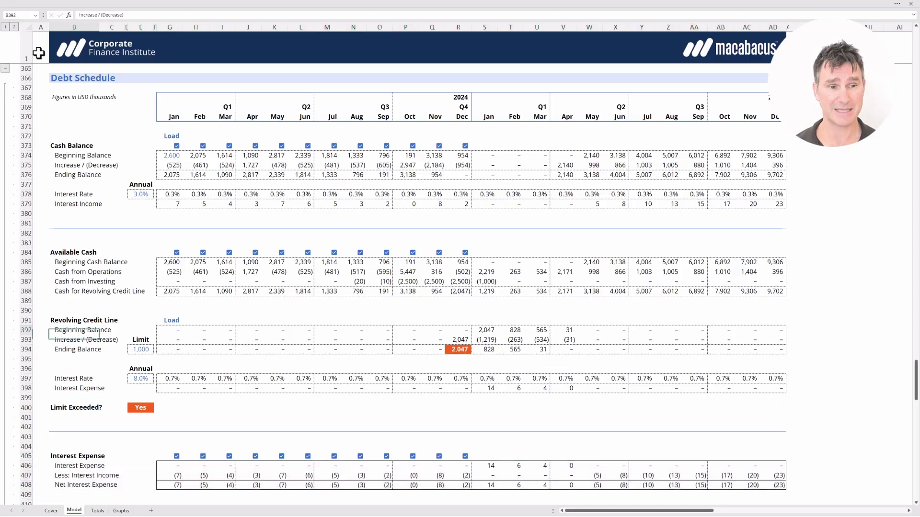
key(ctrl+shift+Right)
key(ctrl+shift+Right)
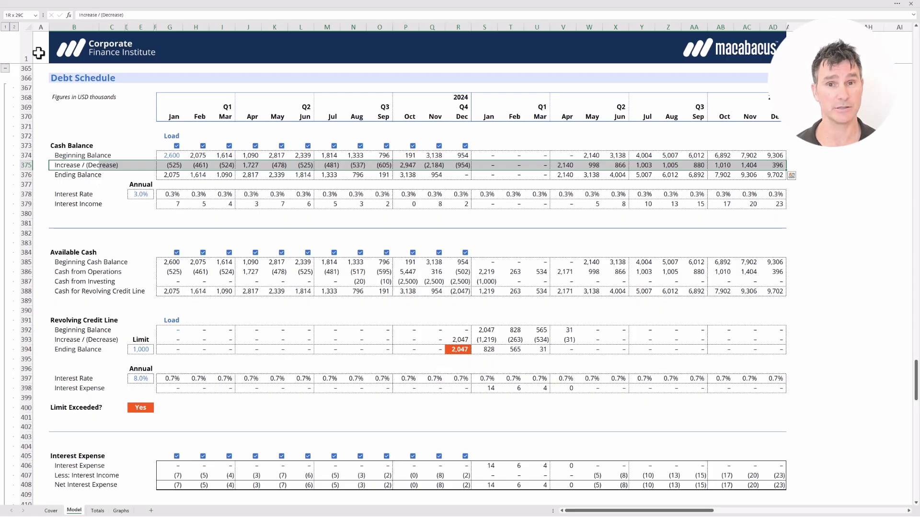
Step: Highlight the Cash from Operations and Cash from Investing rows under Available Cash across all months
key(Down)
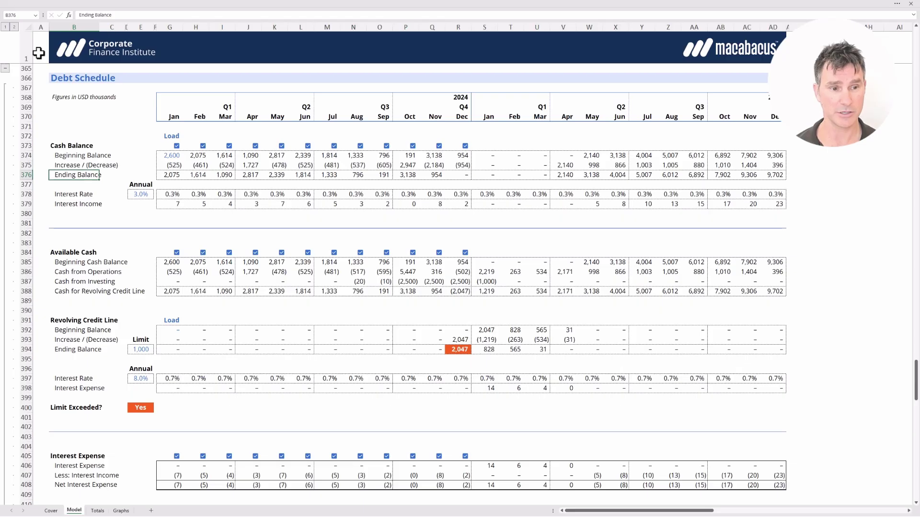
key(ctrl+Down)
key(ctrl+Down)
key(ctrl+Down)
key(Down)
key(Down)
key(shift+Down)
key(ctrl+shift+Right)
key(ctrl+shift+Right)
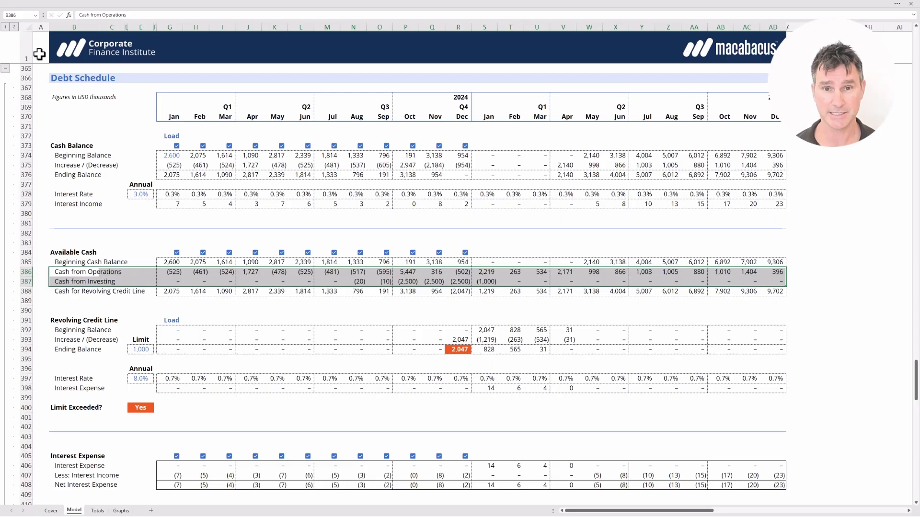
Step: Highlight the whole Cash Balance block, from its heading through Interest Income, across all months to December 2025
key(ctrl+Up)
key(ctrl+Up)
key(ctrl+Up)
key(ctrl+Up)
key(ctrl+Up)
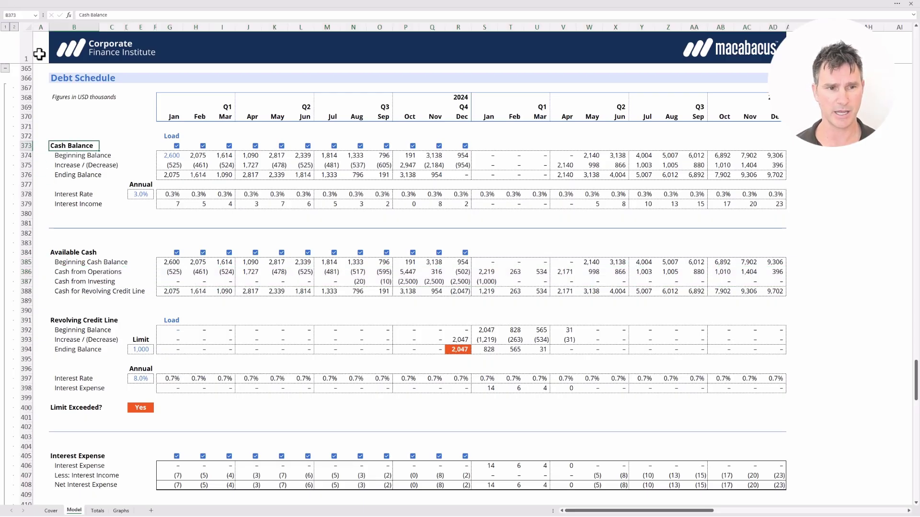
key(ctrl+shift+Right)
key(shift+Down)
key(shift+Down)
key(shift+Down)
key(shift+Down)
key(shift+Down)
key(shift+Down)
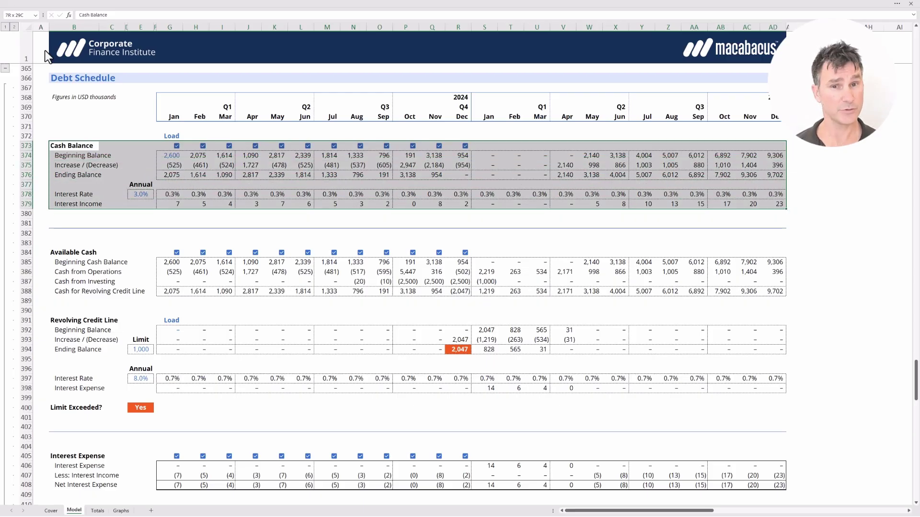
Step: Highlight only the Interest Income row of the Cash Balance block, row 379, across all months
key(Down)
key(Down)
key(Down)
key(Down)
key(Down)
key(Down)
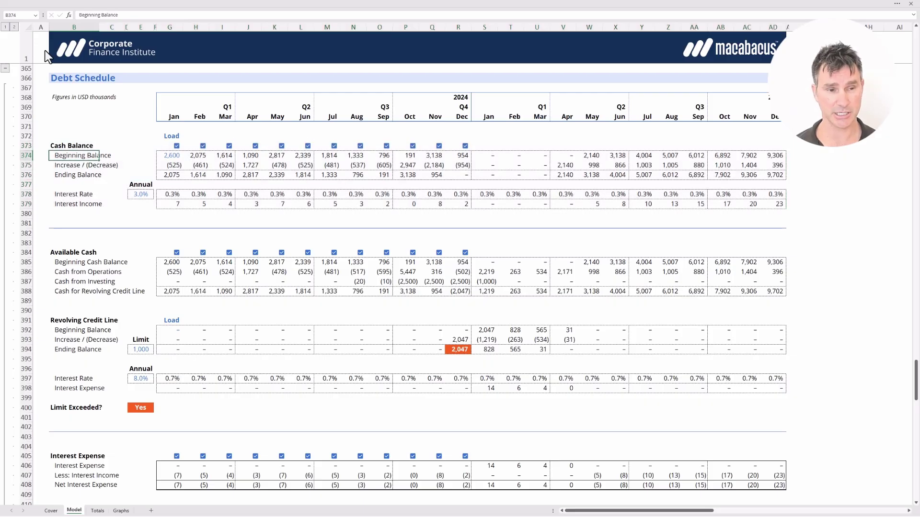
key(ctrl+shift+Right)
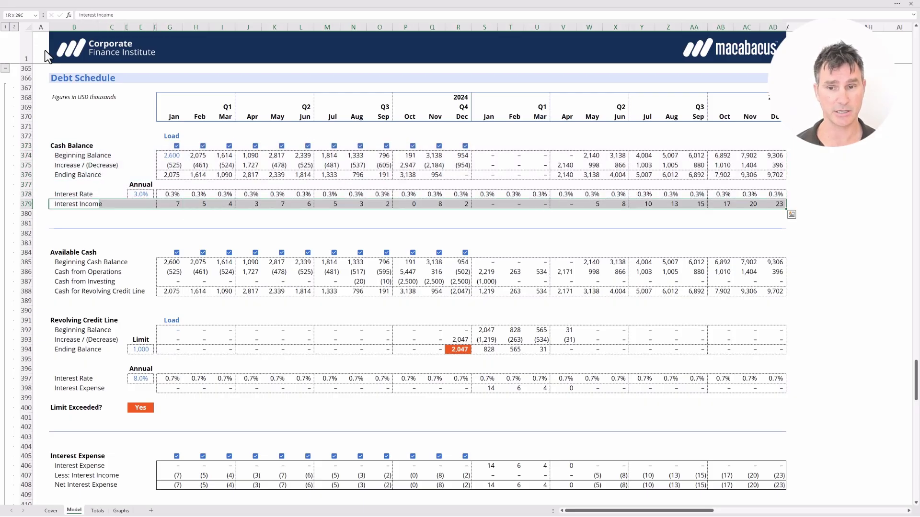
Step: Highlight the Less: Interest Income and Net Interest Expense rows from their labels through the first January, B407 to G408
key(Down)
key(Down)
key(Down)
key(Down)
key(Down)
key(Down)
key(Down)
key(Down)
key(Down)
key(Down)
key(Down)
key(Down)
key(Down)
key(Down)
key(Down)
key(Down)
key(Down)
key(Down)
key(Down)
key(Down)
key(Down)
key(Down)
key(Down)
key(Down)
key(Down)
key(Down)
key(Down)
key(Down)
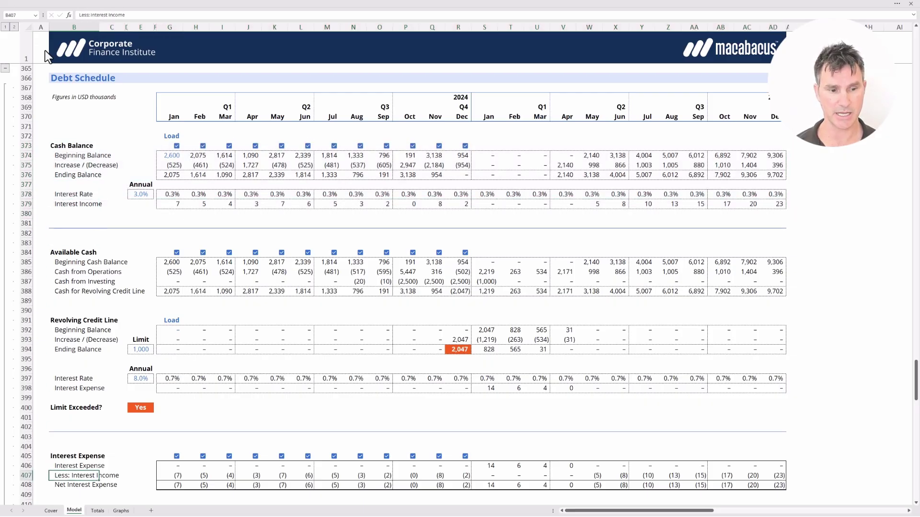
key(shift+Right)
key(shift+Right)
key(shift+Right)
key(shift+Right)
key(shift+Right)
key(shift+Down)
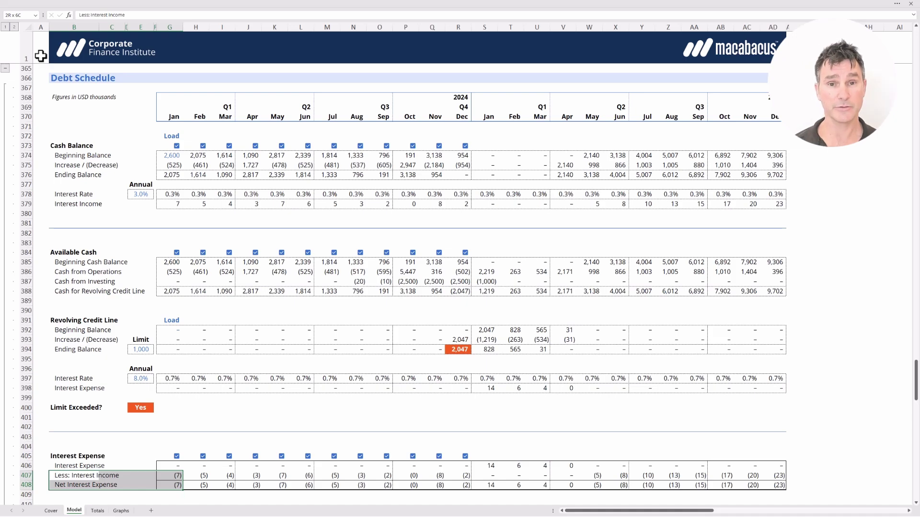
Step: Highlight the Cash Balance block from its heading through Interest Rate, covering the labels and first January, B373 to G378
key(Up)
key(Up)
key(Up)
key(Up)
key(Up)
key(Up)
key(Up)
key(Up)
key(Up)
key(Up)
key(Up)
key(Up)
key(Up)
key(Up)
key(Up)
key(Up)
key(Up)
key(Up)
key(Up)
key(Up)
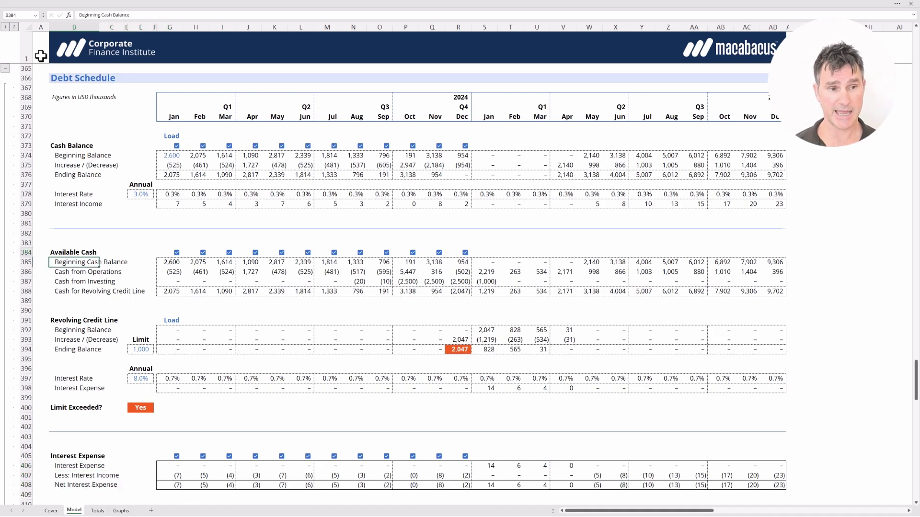
key(Up)
key(Up)
key(shift+Down)
key(shift+Down)
key(shift+Down)
key(shift+Down)
key(shift+Down)
key(shift+Down)
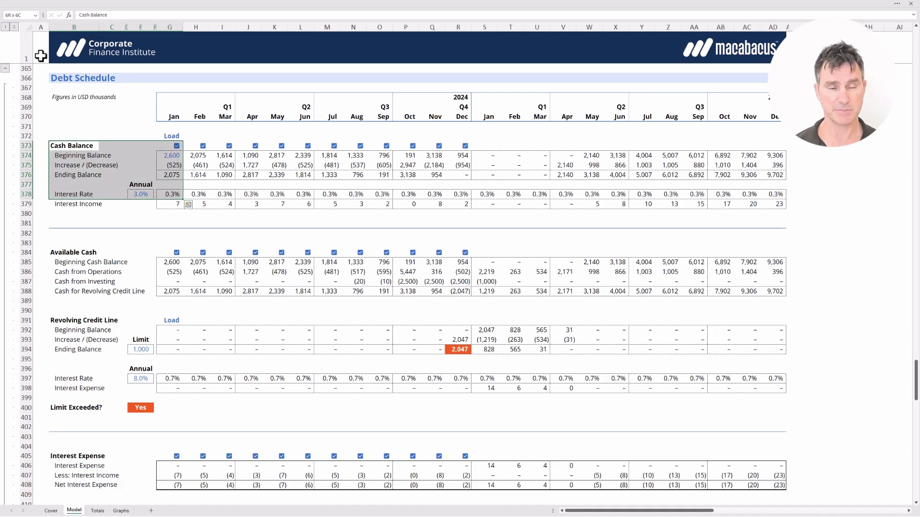
Step: Highlight the whole Available Cash block, from its heading through Cash for Revolving Credit Line, across all months to December 2025
key(ctrl+shift+Right)
key(Down)
key(Down)
key(Down)
key(Down)
key(Down)
key(Down)
key(Down)
key(Down)
key(Down)
key(Down)
key(Down)
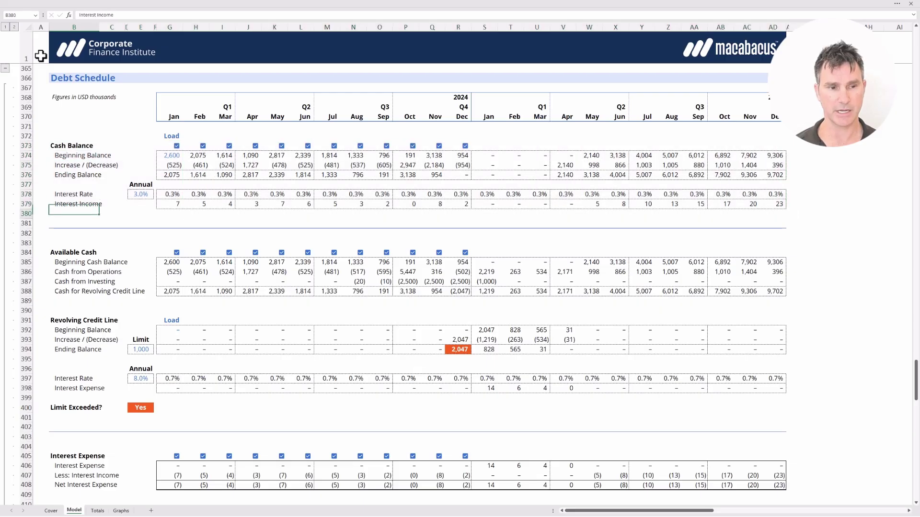
key(shift+Down)
key(shift+Down)
key(shift+Down)
key(shift+Down)
key(ctrl+shift+Right)
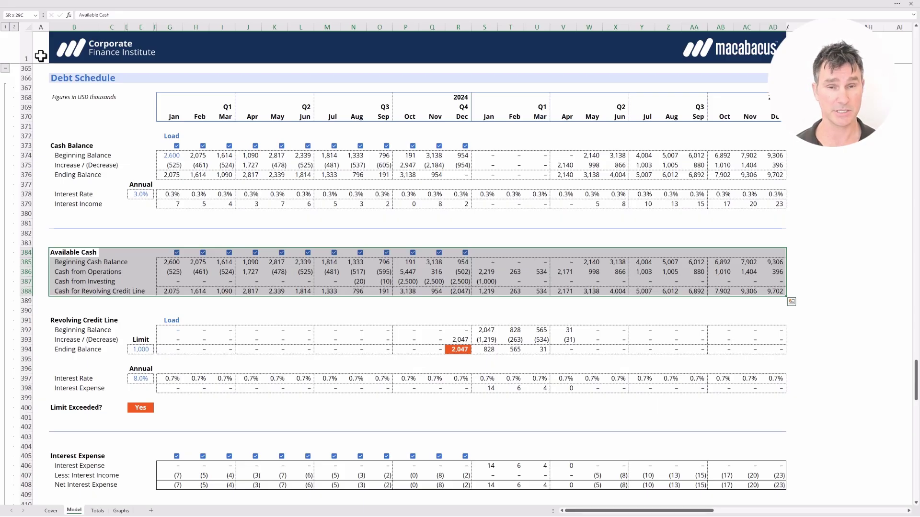
Step: Highlight the Revolving Credit Line block from its heading through Ending Balance, rows 391 to 394, across all months to December 2025
key(Down)
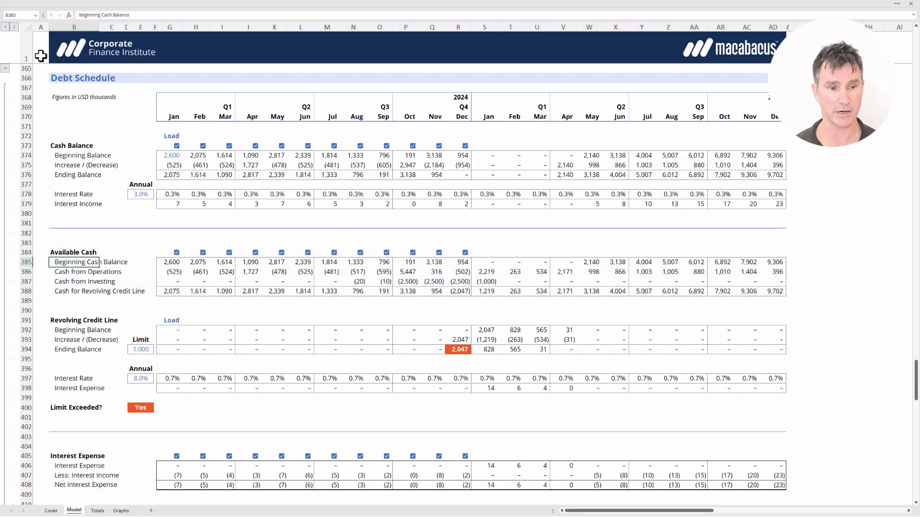
key(ctrl+Down)
key(ctrl+Down)
key(ctrl+shift+Down)
key(ctrl+shift+Right)
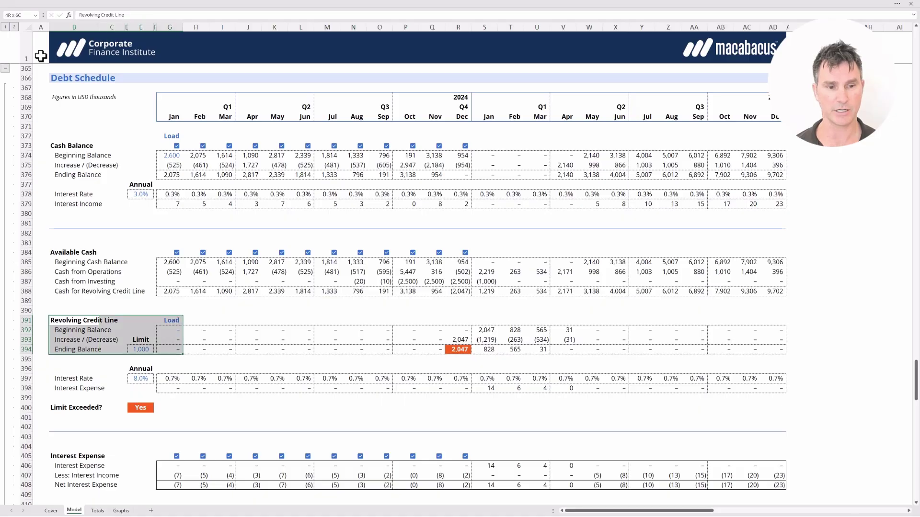
key(shift+Right)
key(shift+Right)
key(shift+Right)
key(shift+Right)
key(shift+Right)
key(shift+Right)
key(shift+Right)
key(shift+Right)
key(shift+Right)
key(shift+Right)
key(shift+Right)
key(shift+Right)
key(shift+Right)
key(shift+Right)
key(shift+Right)
key(shift+Right)
key(shift+Right)
key(shift+Right)
key(shift+Right)
key(shift+Right)
key(shift+Right)
key(shift+Right)
key(shift+Right)
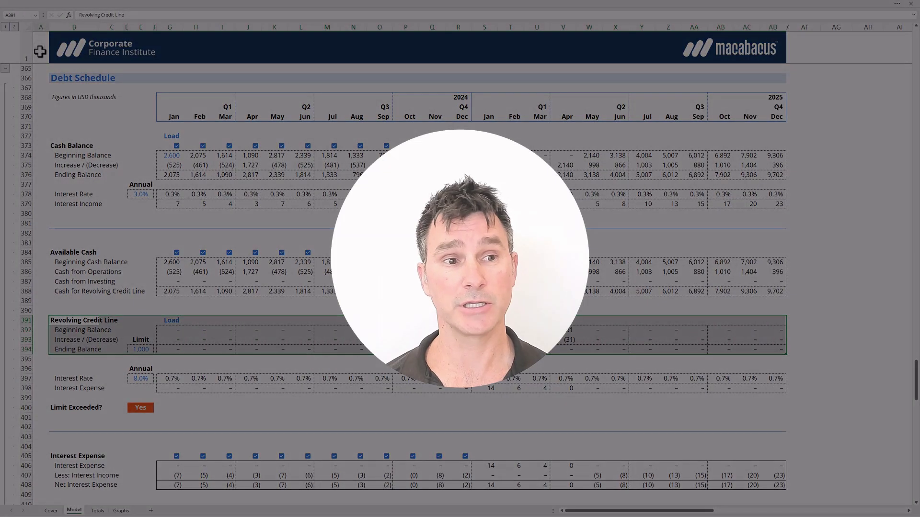
Step: Go to the Capital Expenditure section and highlight the Number of Employees row from its label through the first January, B323 to G323
key(ctrl+Home)
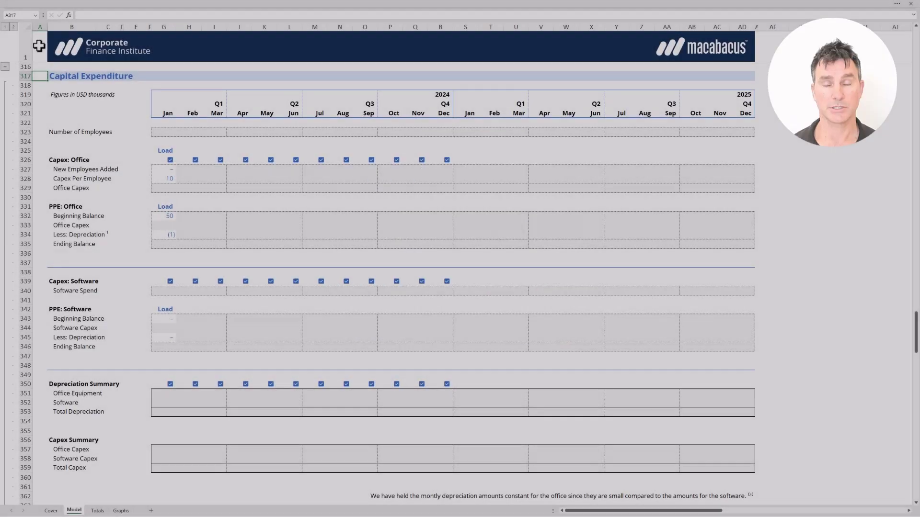
key(Down)
key(Down)
key(Down)
key(Down)
key(Down)
key(Down)
key(Right)
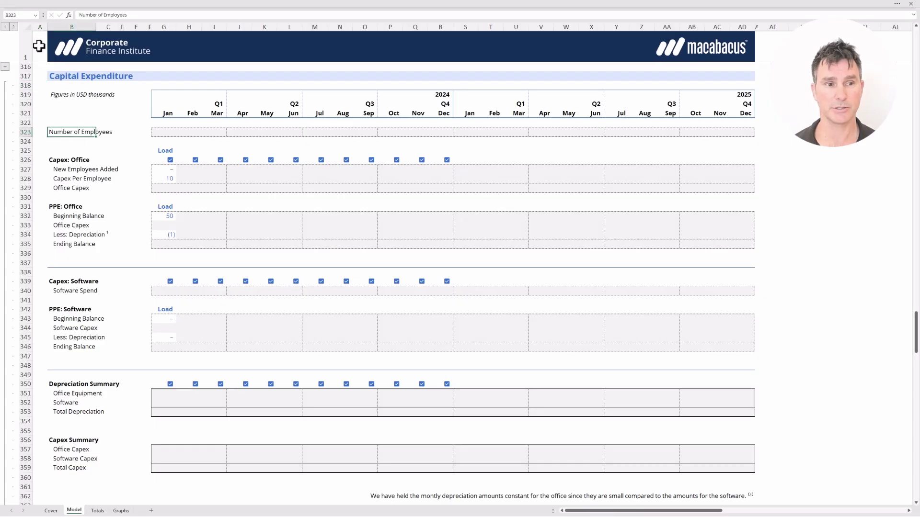
key(shift+Right)
key(shift+Right)
key(shift+Right)
key(shift+Right)
key(shift+Right)
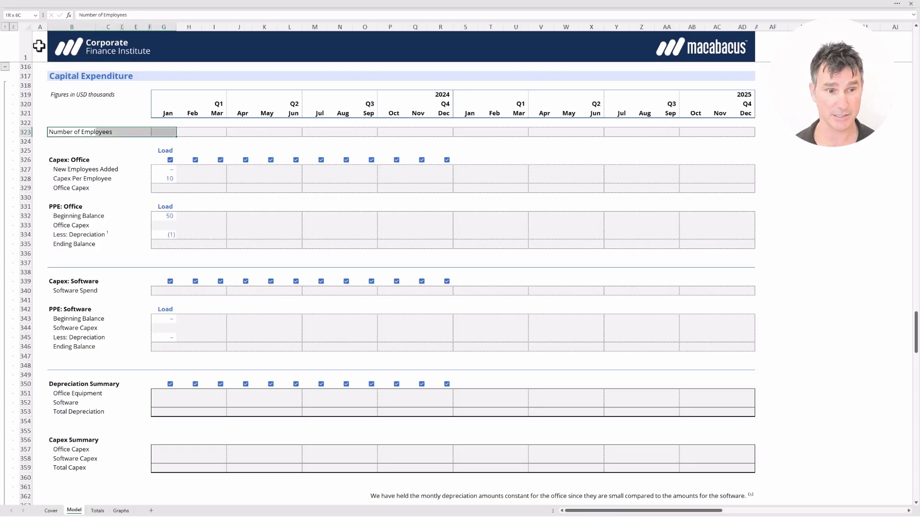
Step: Highlight the New Employees Added row of Capex: Office from its label through March 2024, B327 to I327
key(Down)
key(Down)
key(Down)
key(Down)
key(shift+Right)
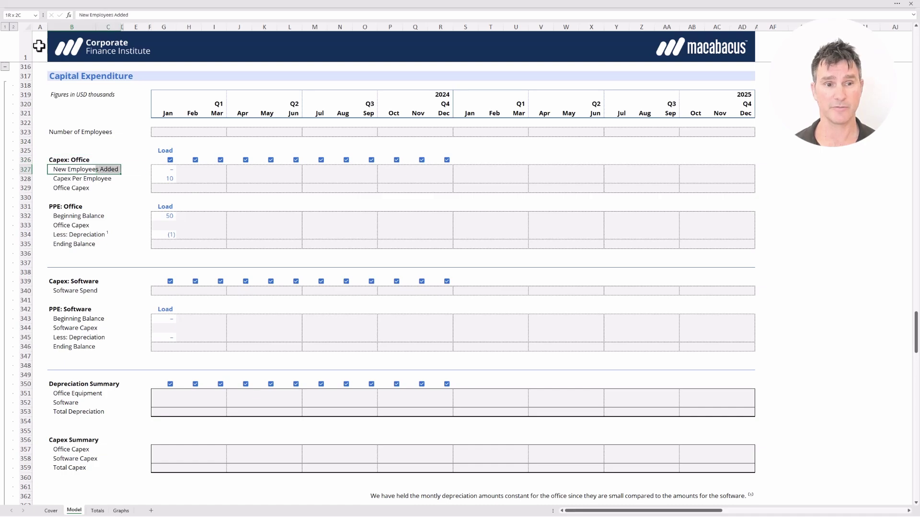
key(shift+Right)
key(shift+Right)
key(shift+Right)
key(shift+Right)
key(shift+Right)
key(shift+Right)
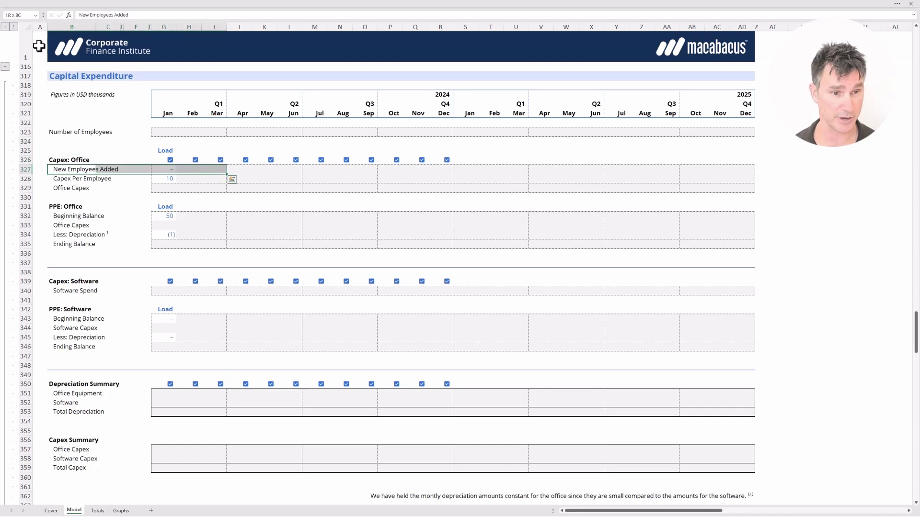
Step: Highlight the Capex Per Employee row from its label through the first January, B328 to G328
key(Down)
key(shift+Right)
key(shift+Right)
key(shift+Right)
key(shift+Right)
key(shift+Right)
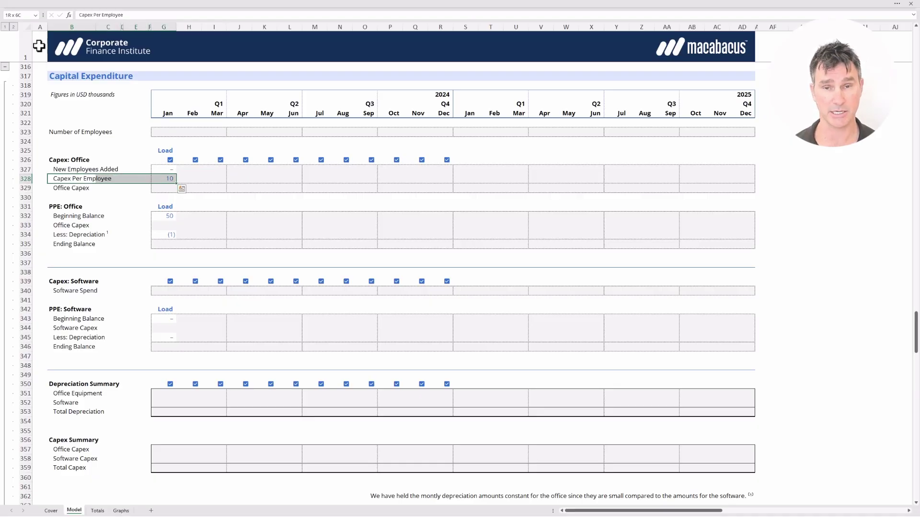
Step: Highlight the Office Capex row of the Capex: Office block from its label through the first January, B329 to G329
key(Down)
key(shift+Right)
key(shift+Right)
key(shift+Right)
key(shift+Right)
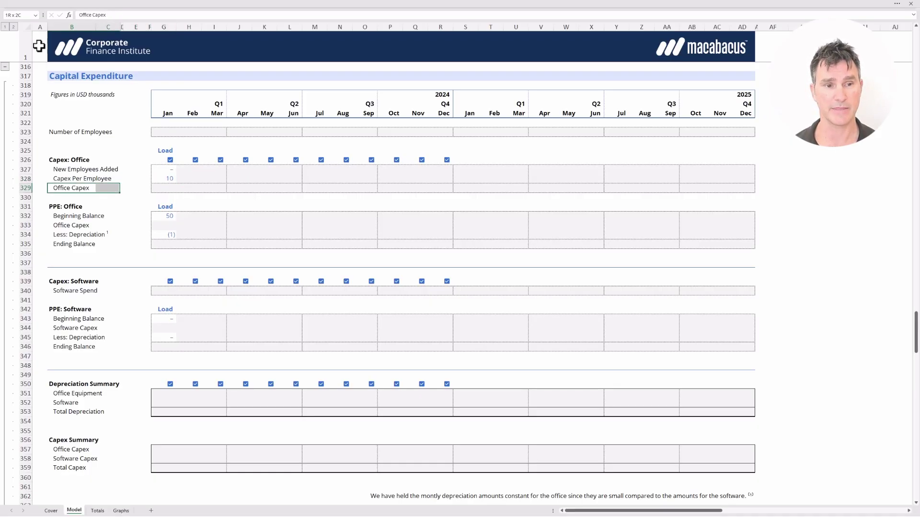
key(shift+Right)
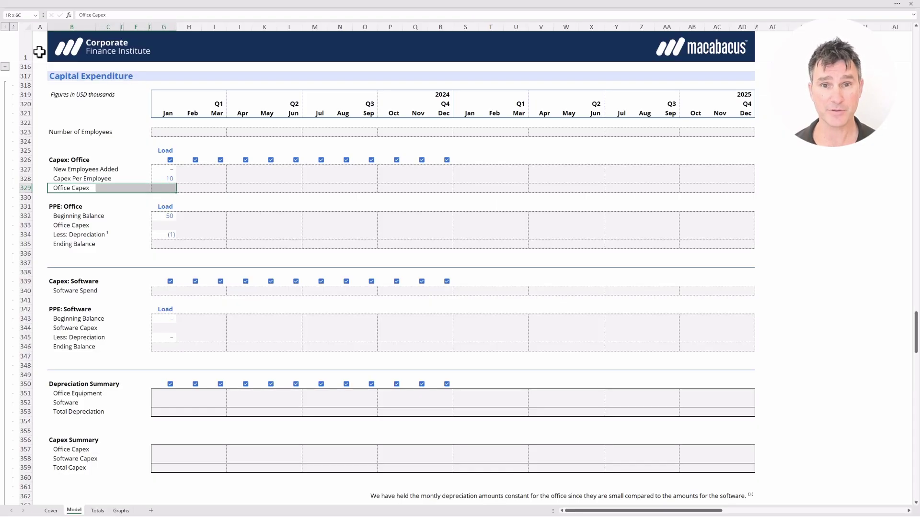
Step: Highlight the PPE: Office block from its heading through Ending Balance, covering the labels through March 2024, B331 to I335
key(Down)
key(Down)
key(shift+Down)
key(shift+Down)
key(shift+Down)
key(shift+Down)
key(shift+Right)
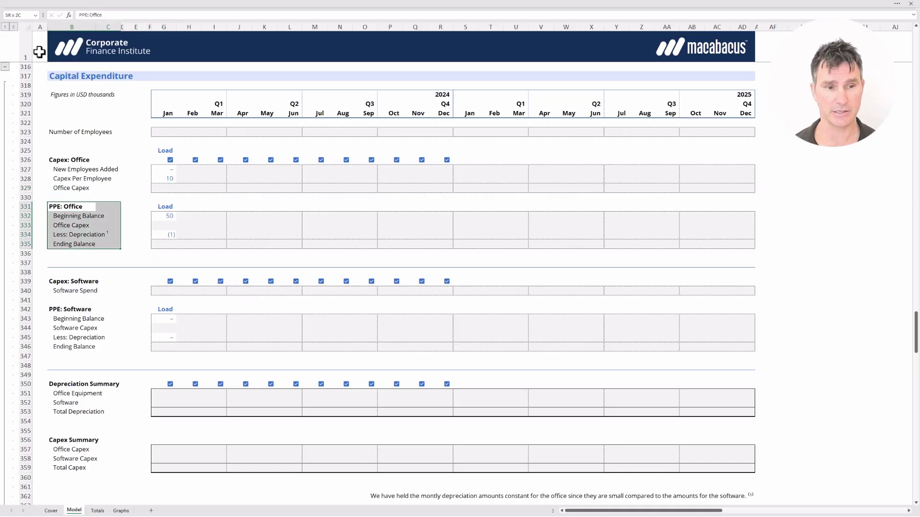
key(shift+Right)
key(shift+Right)
key(shift+Right)
key(shift+Right)
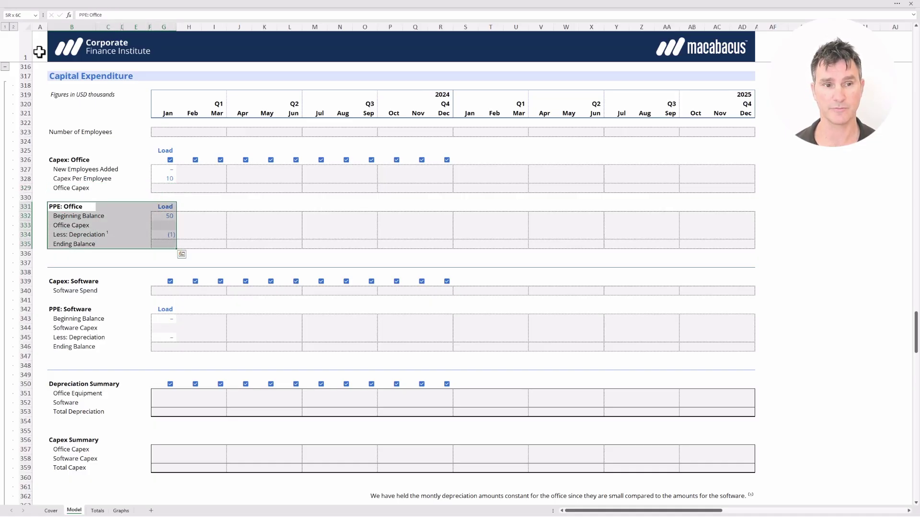
key(shift+Right)
key(shift+Right)
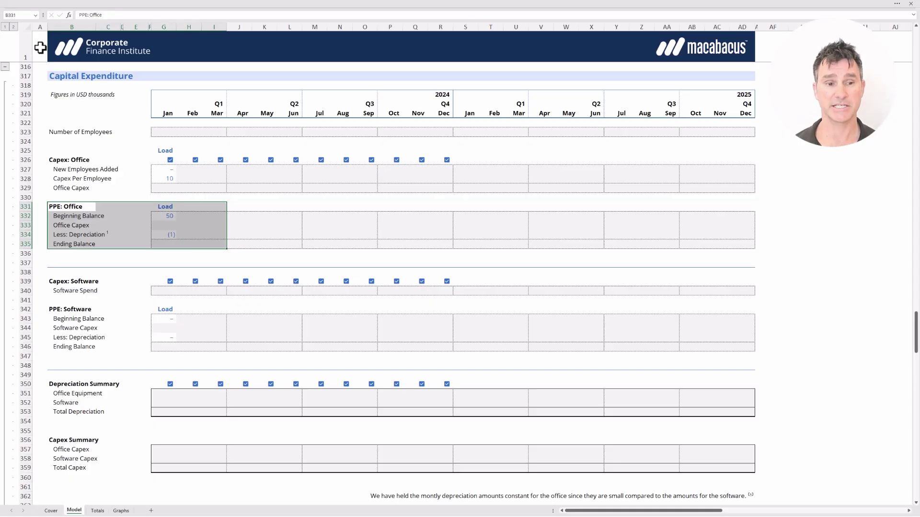
Step: Highlight the Software Spend cells of Capex: Software for all months, G340 to AD340
key(Down)
key(Down)
key(Down)
key(Down)
key(Down)
key(Down)
key(Down)
key(Down)
key(Down)
key(Right)
key(Right)
key(Right)
key(Right)
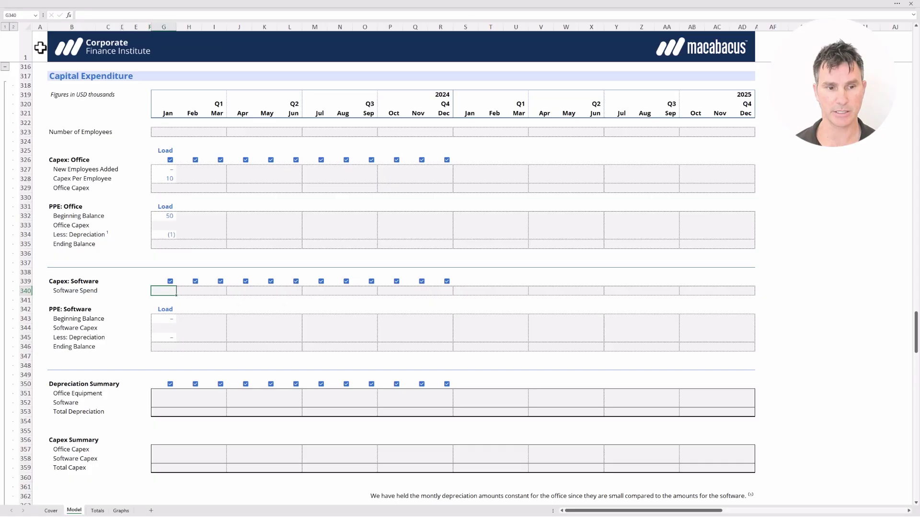
key(shift+Right)
key(shift+Right)
key(shift+Right)
key(shift+Right)
key(shift+Right)
key(shift+Right)
key(shift+Right)
key(shift+Right)
key(shift+Right)
key(shift+Right)
key(shift+Right)
key(shift+Right)
key(shift+Right)
key(shift+Right)
key(shift+Right)
key(shift+Right)
key(shift+Right)
key(shift+Right)
key(shift+Right)
key(shift+Right)
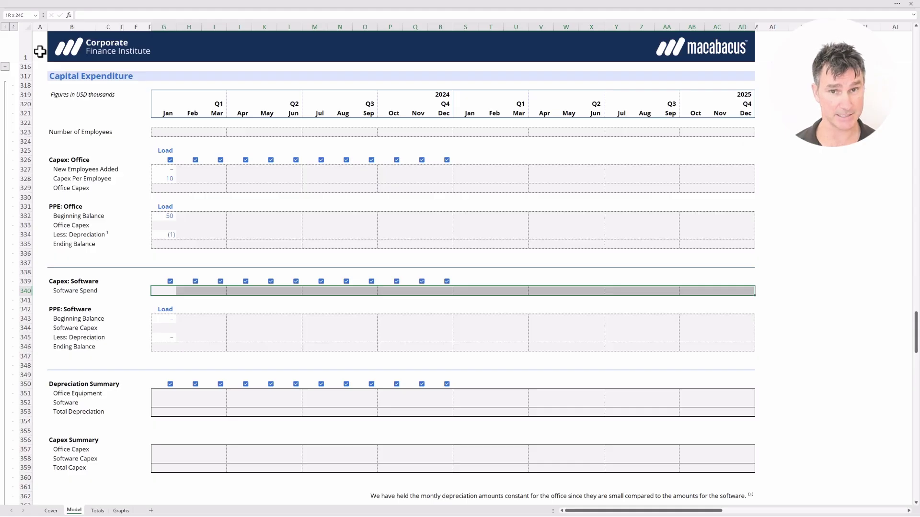
Step: Highlight the PPE: Software block from the Load row through Ending Balance for January to June 2024, G342 to L346
key(Down)
key(Down)
key(shift+Down)
key(shift+Down)
key(shift+Down)
key(shift+Down)
key(shift+Right)
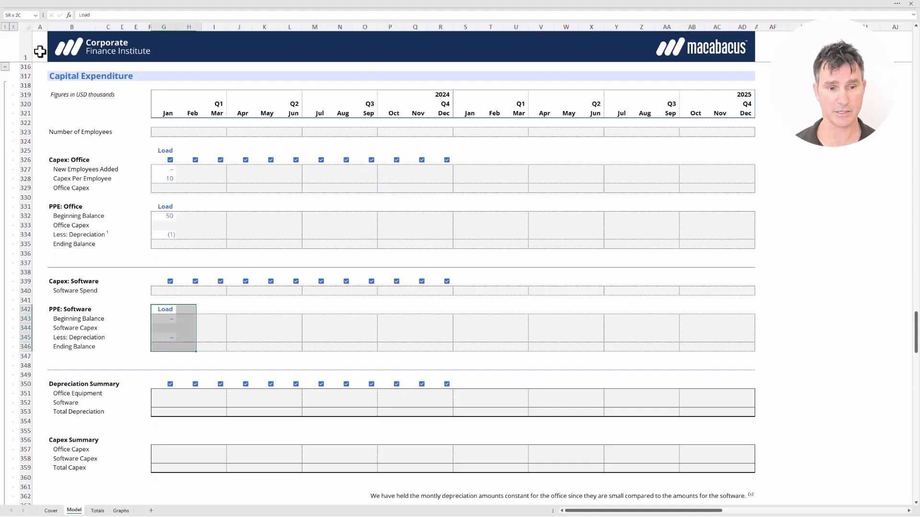
key(shift+Right)
key(shift+Right)
key(shift+Right)
key(shift+Right)
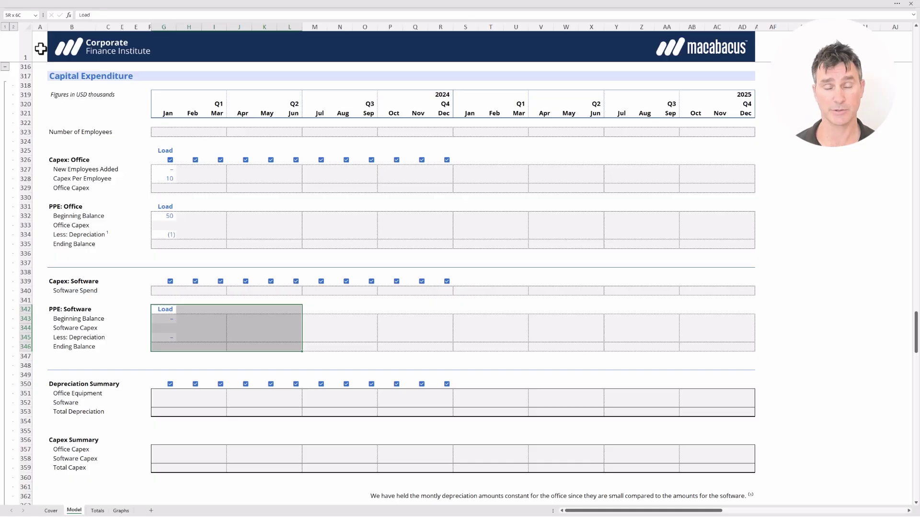
Step: Highlight the Depreciation Summary and Capex Summary cells across all months, G350 to AD359, and return to the Capital Expenditure heading row
key(Down)
key(Down)
key(Down)
key(Down)
key(Down)
key(Down)
key(Down)
key(Down)
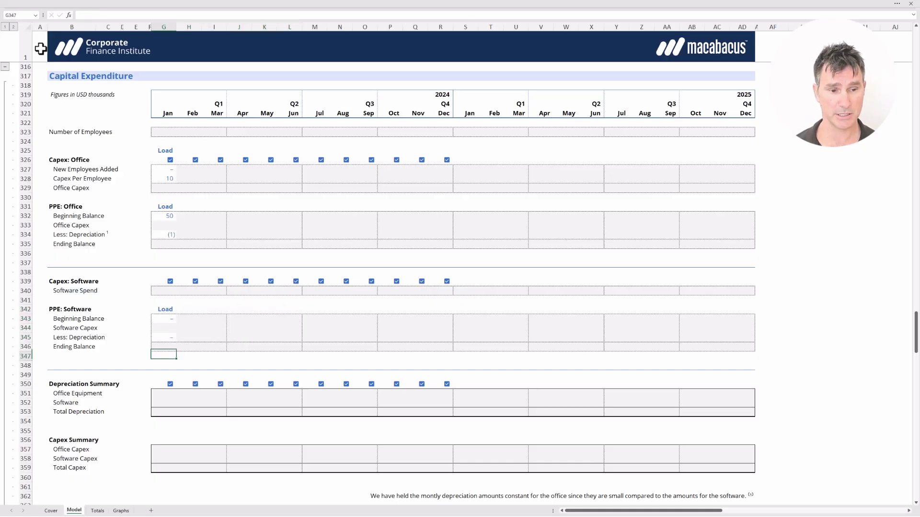
key(ctrl+shift+Right)
key(shift+Down)
key(shift+Down)
key(shift+Down)
key(shift+Down)
key(shift+Down)
key(shift+Down)
key(shift+Down)
key(shift+Down)
key(shift+Down)
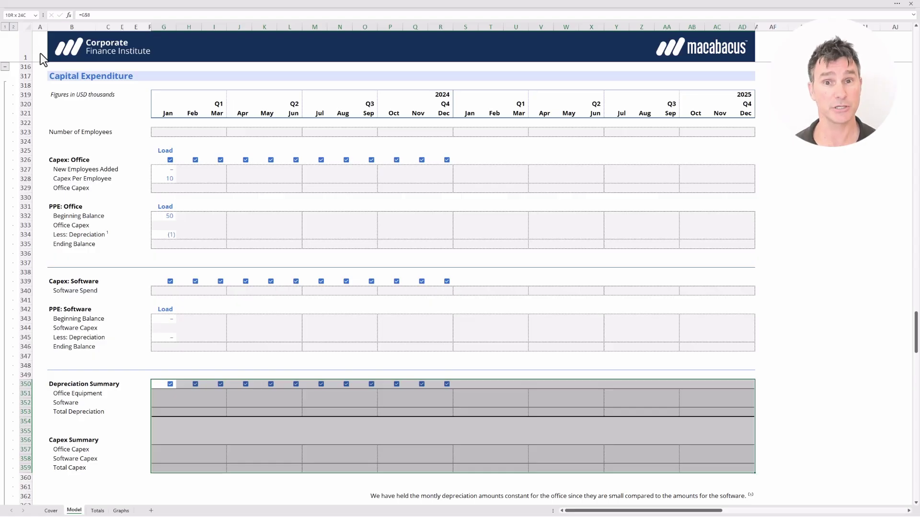
key(ctrl+Home)
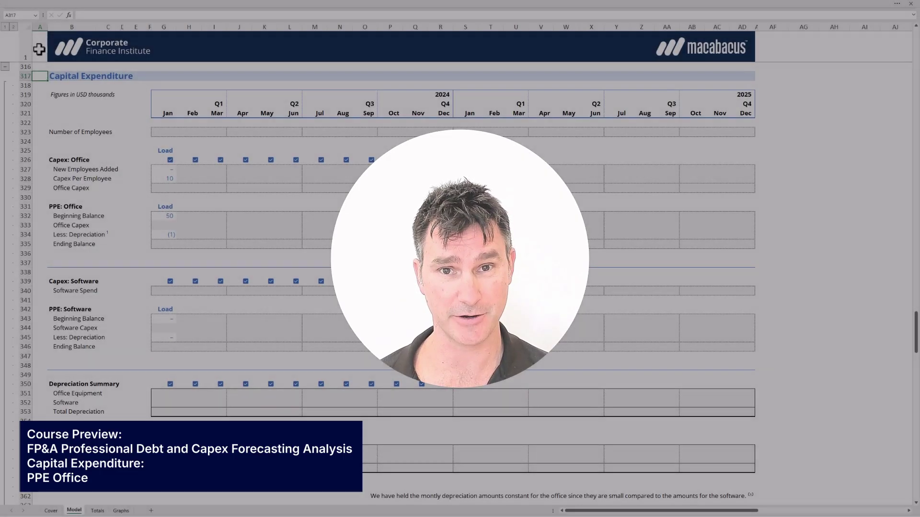
Step: Link January 2024's Number of Employees in G323 to the Employee Count in G115 of the Employee: Scheduling section
key(Down)
key(Down)
key(Down)
key(Down)
key(Down)
key(Down)
key(Right)
key(Right)
key(Right)
key(Right)
key(Right)
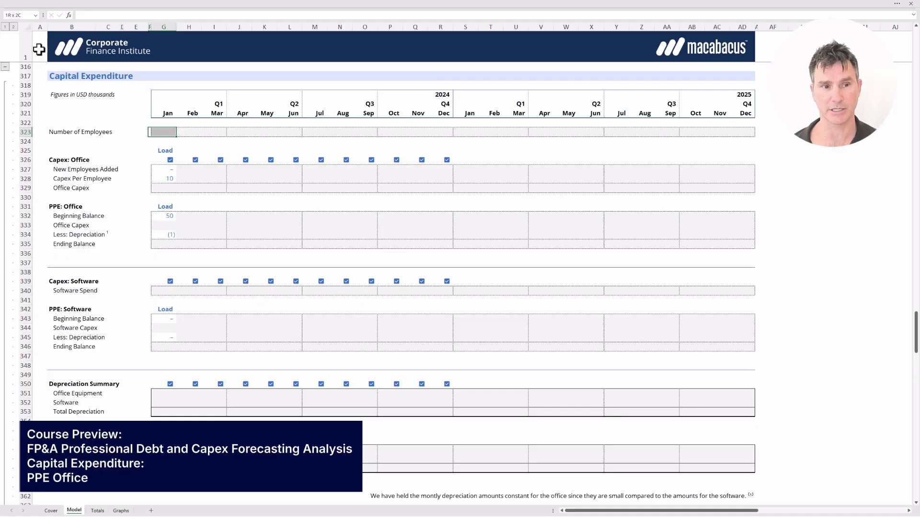
click(163, 132)
text(=)
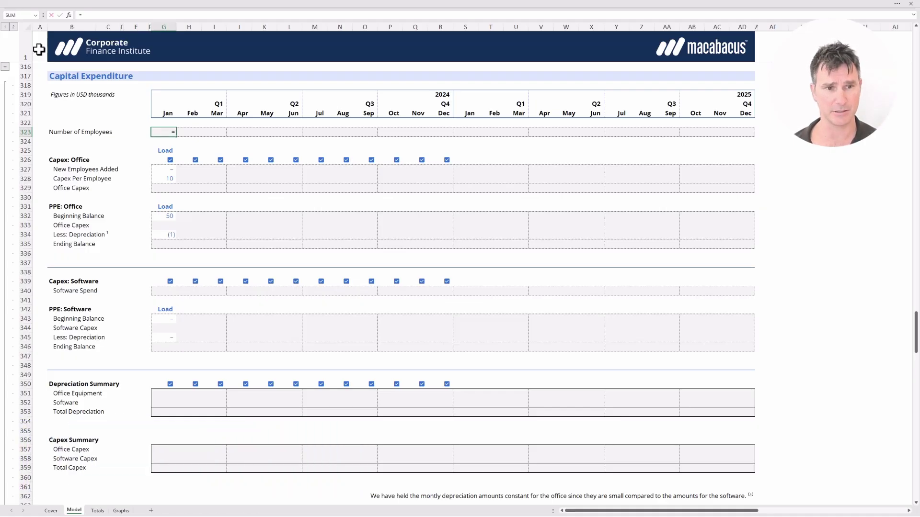
key(ctrl+Up)
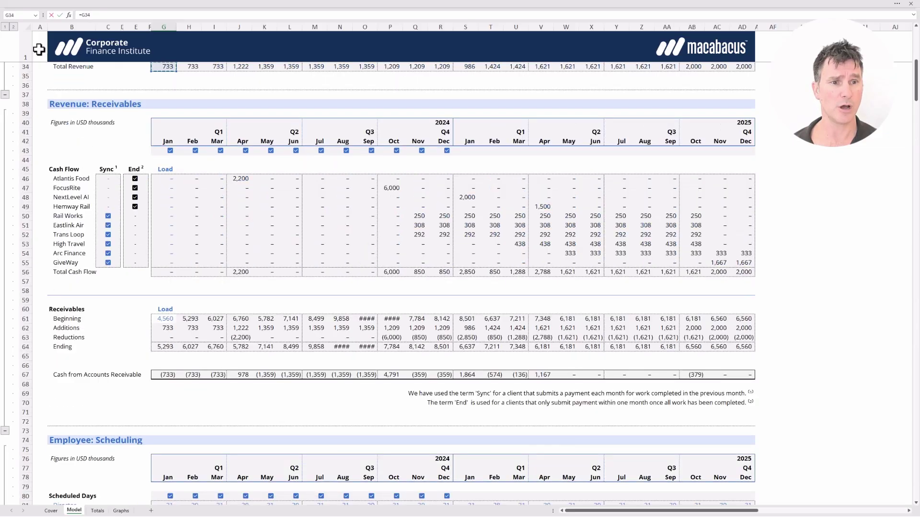
key(ctrl+Down)
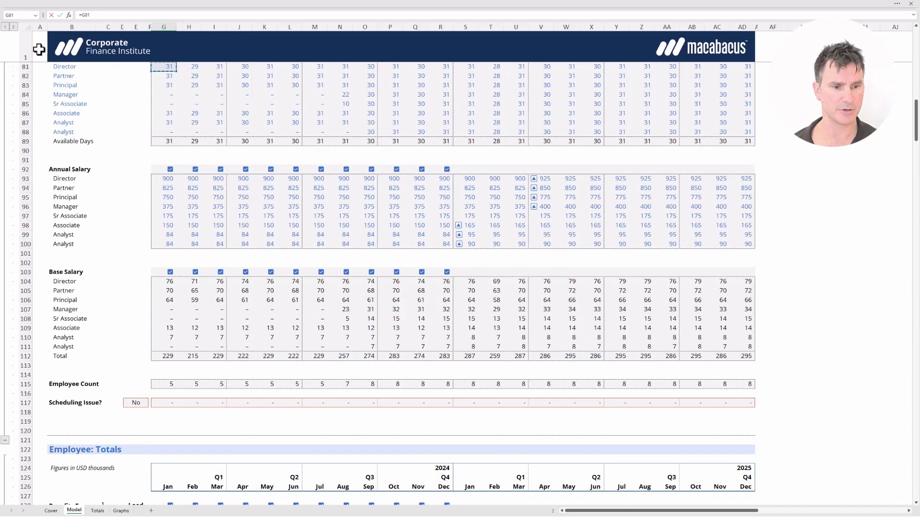
key(Up)
key(Up)
key(Up)
key(Up)
key(Up)
key(Up)
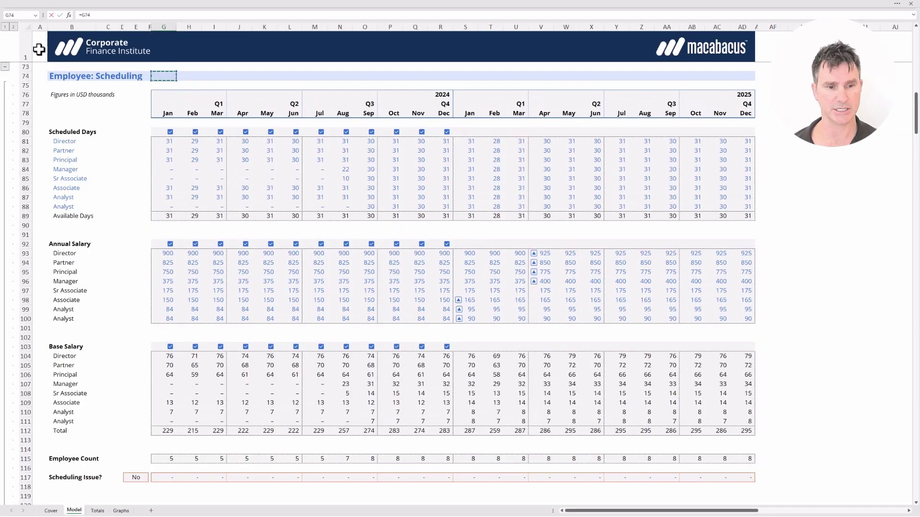
key(ctrl+Down)
key(ctrl+Down)
key(ctrl+Down)
key(ctrl+Down)
key(ctrl+Down)
key(ctrl+Down)
key(ctrl+Down)
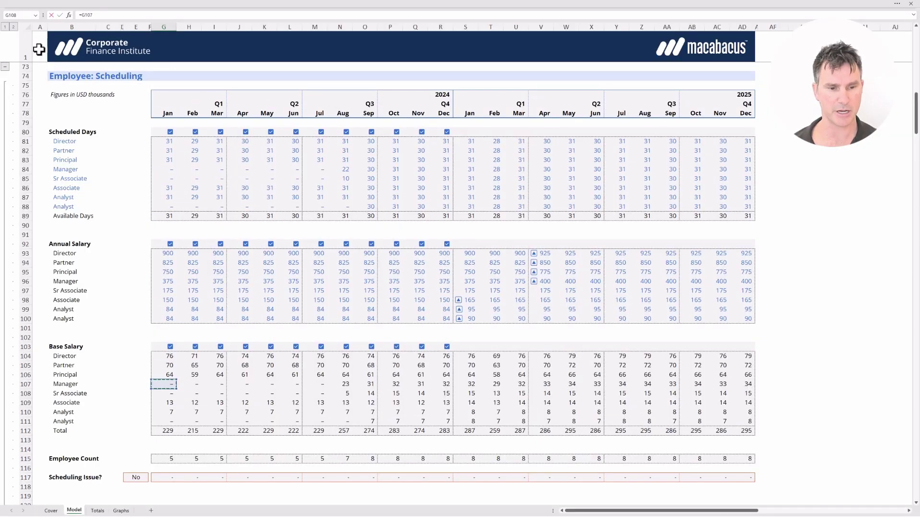
key(Down)
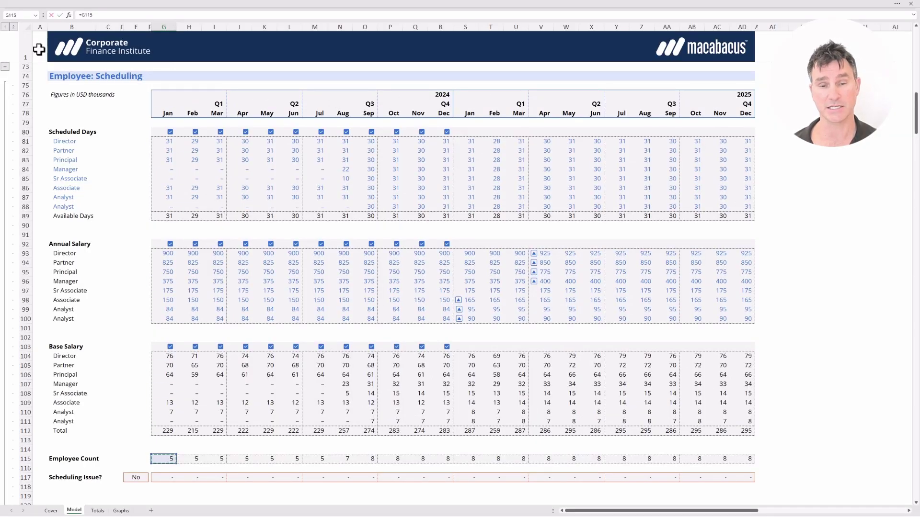
key(ctrl+Return)
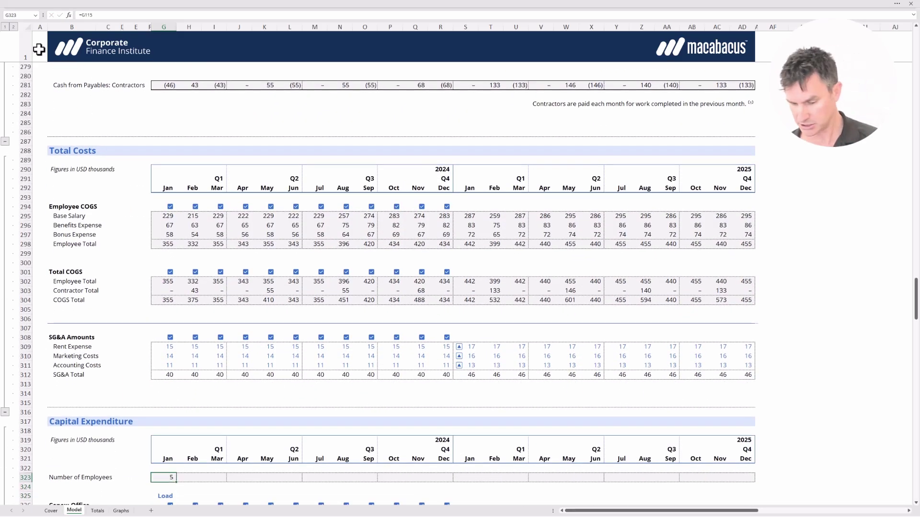
Step: Copy the Number of Employees formula from G323 across all months through December 2025, AD323, pasting formulas only
scroll(39, 50, down, 11)
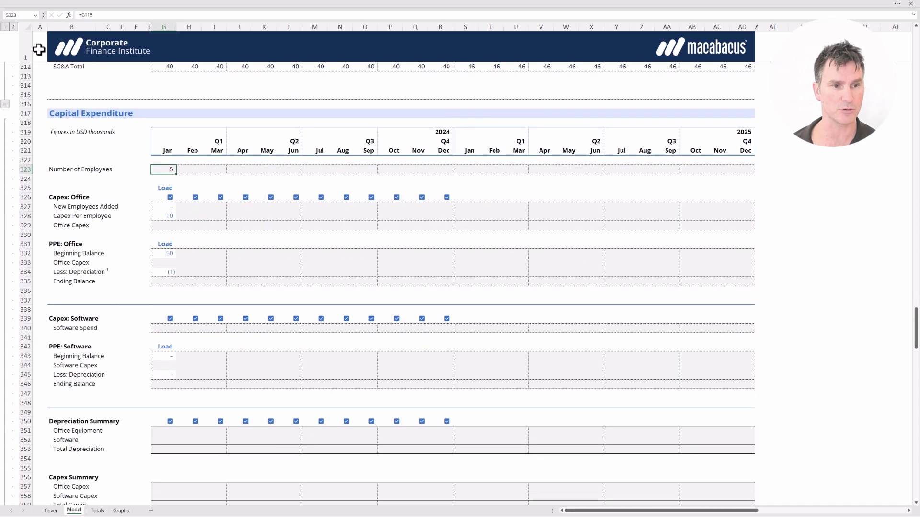
scroll(39, 49, down, 1)
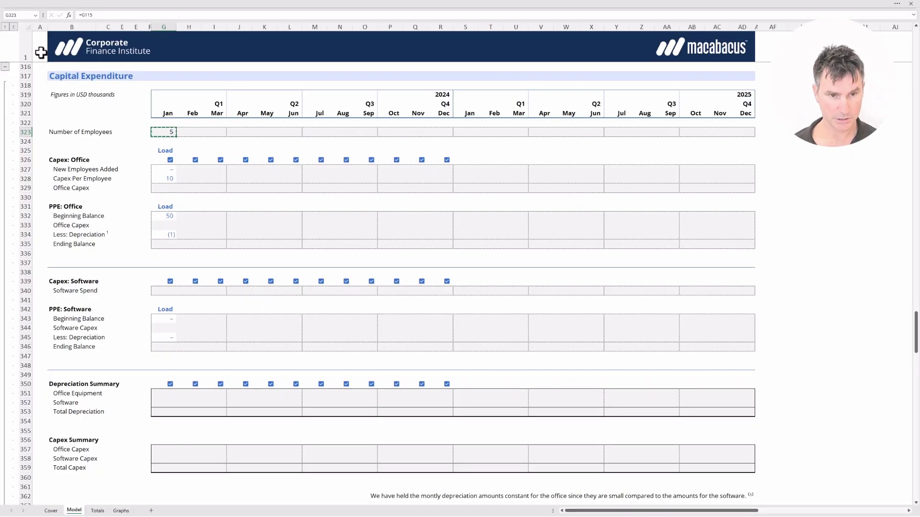
key(shift+Right)
key(shift+Right)
key(shift+Right)
key(shift+Right)
key(shift+Right)
key(shift+Right)
key(shift+Right)
key(shift+Right)
key(shift+Right)
key(shift+Right)
key(shift+Right)
key(shift+Right)
key(shift+Right)
key(shift+Right)
key(shift+Right)
key(shift+Right)
key(shift+Right)
key(shift+Right)
key(shift+Right)
key(shift+Right)
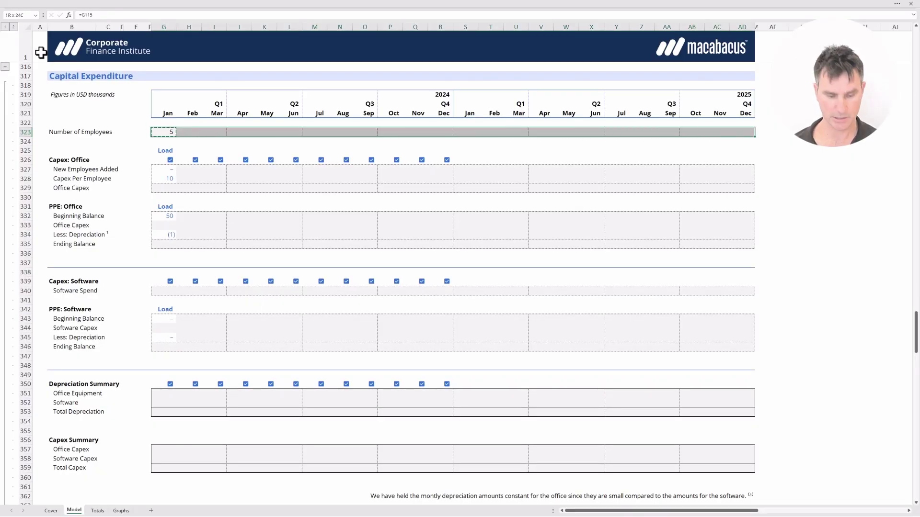
key(alt+e)
key(s)
key(f)
key(Return)
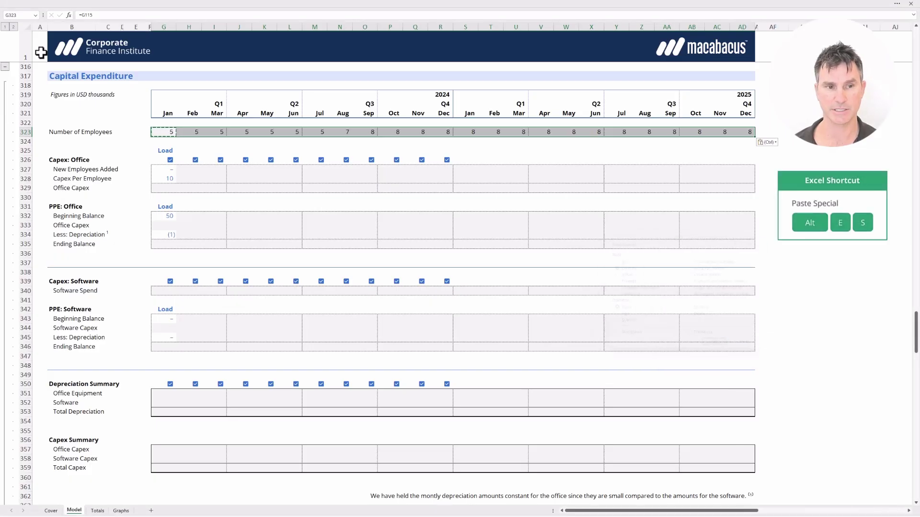
key(Escape)
Step: Calculate February 2024's New Employees Added in H327 as the monthly change in headcount, =H323-G323
key(Down)
key(Down)
key(Down)
key(Down)
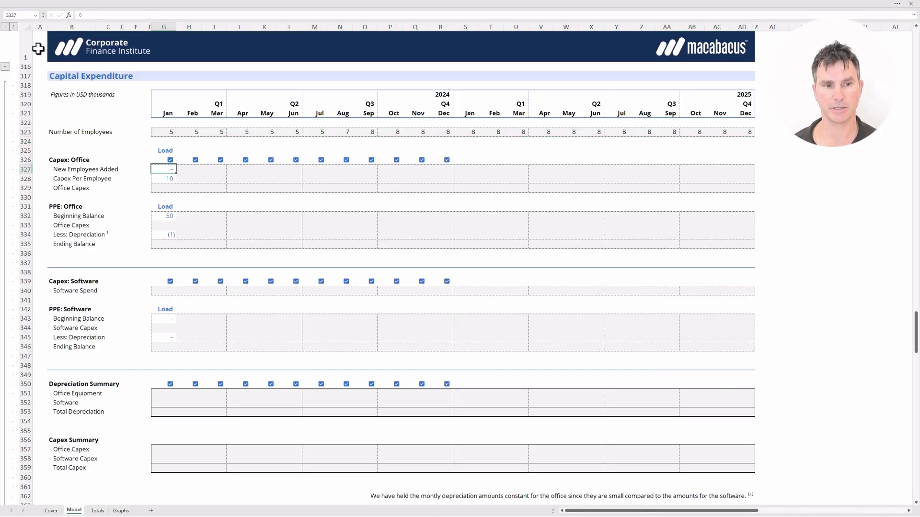
key(Right)
key(Up)
key(Down)
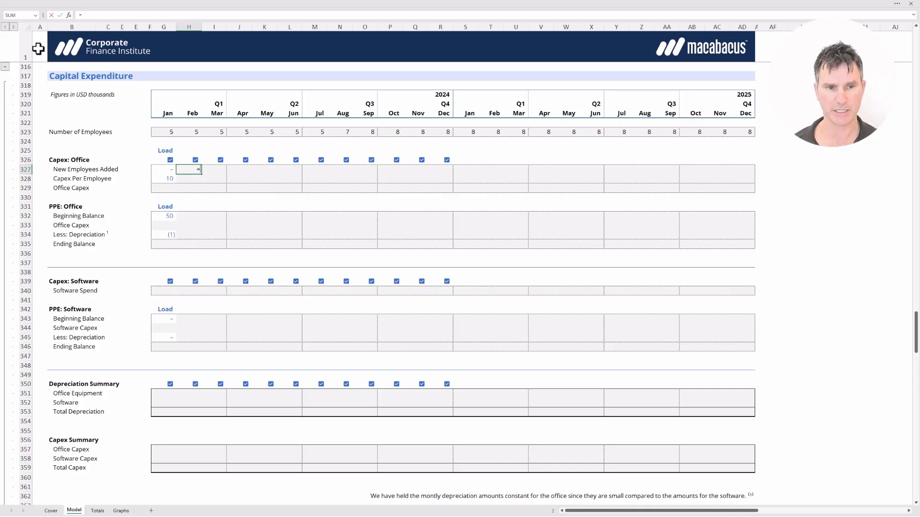
text(=)
key(Up)
key(Up)
key(Up)
key(Up)
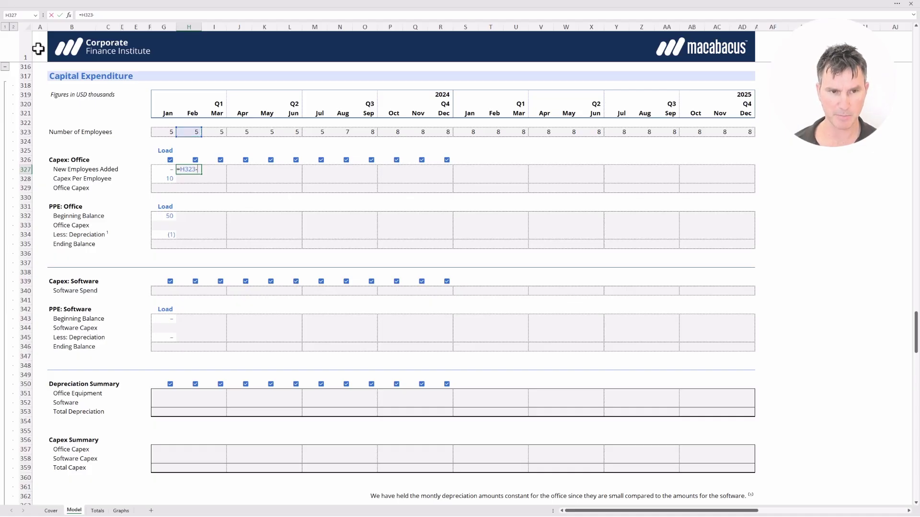
text(-)
key(Left)
key(Up)
key(Up)
key(Up)
key(Up)
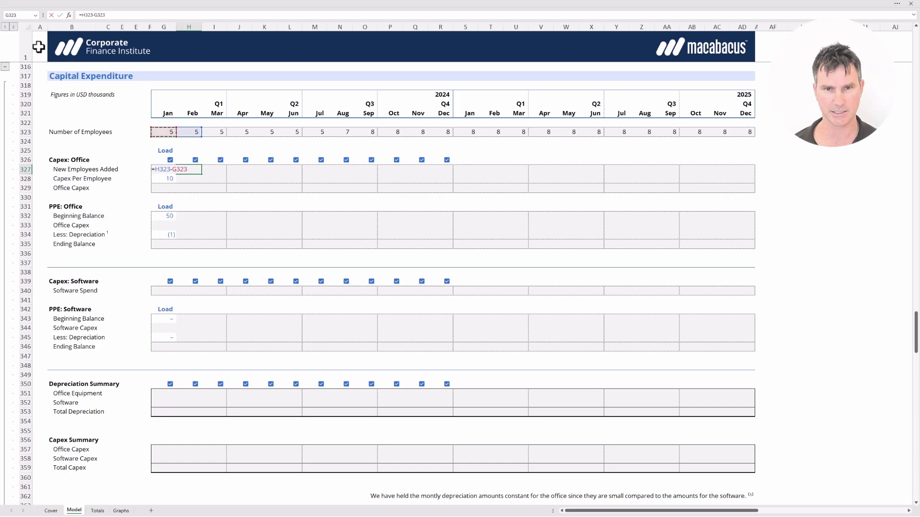
key(Return)
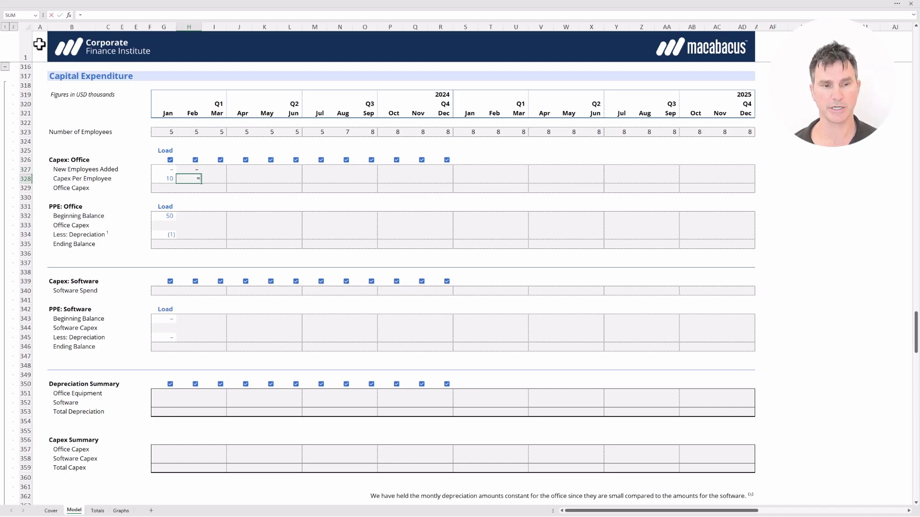
Step: Carry Capex Per Employee forward to February 2024 in H328 with =G328
text(=)
key(Left)
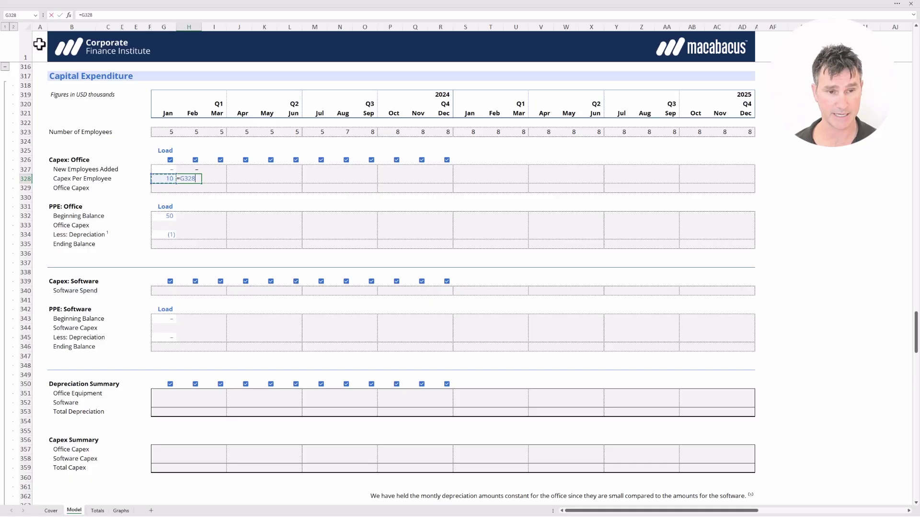
key(Return)
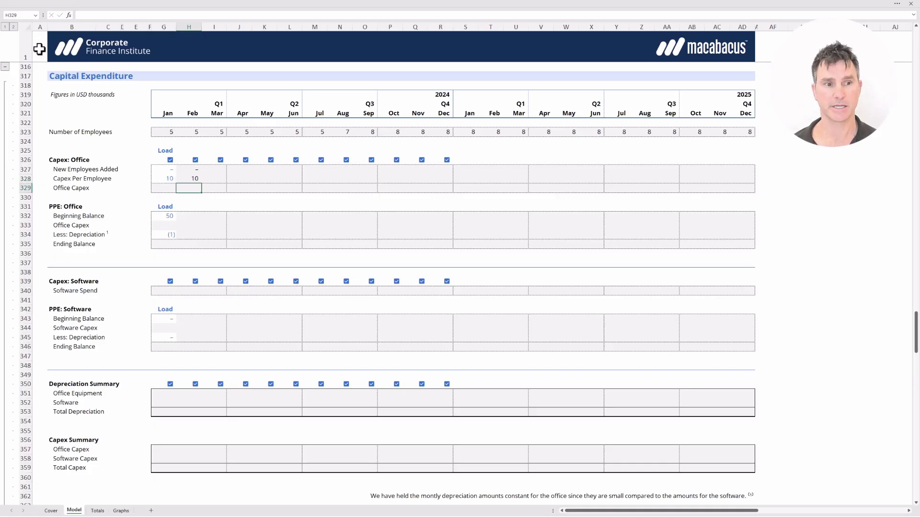
Step: Calculate January 2024's Office Capex in G329 as new employees times capex per employee, =G327*G328
key(Left)
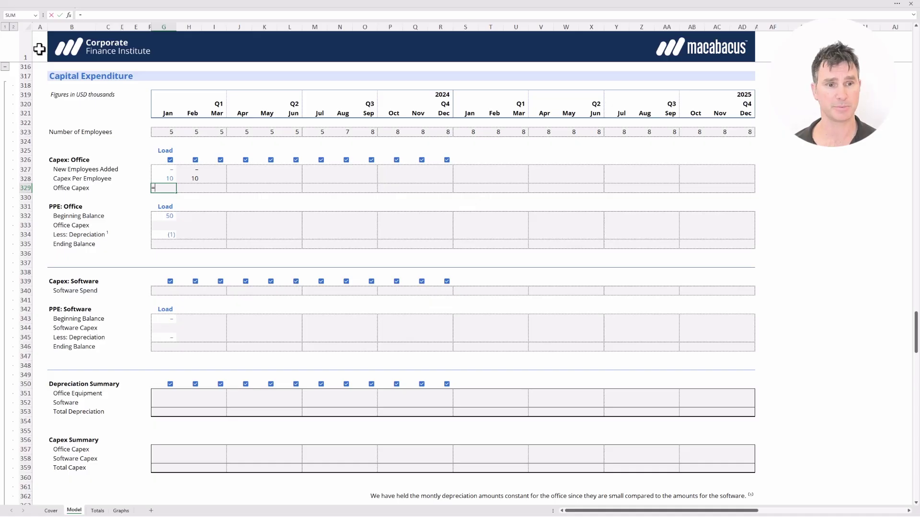
text(=)
key(Up)
key(Up)
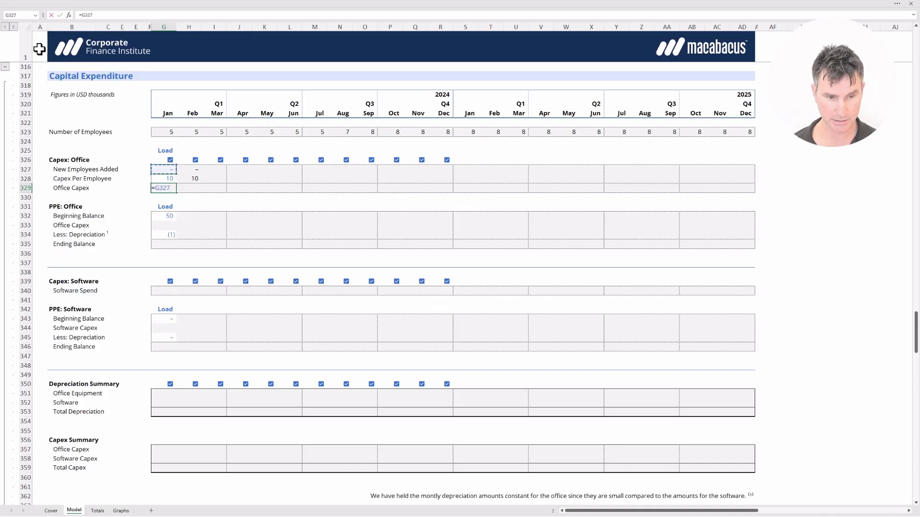
text(*)
key(Up)
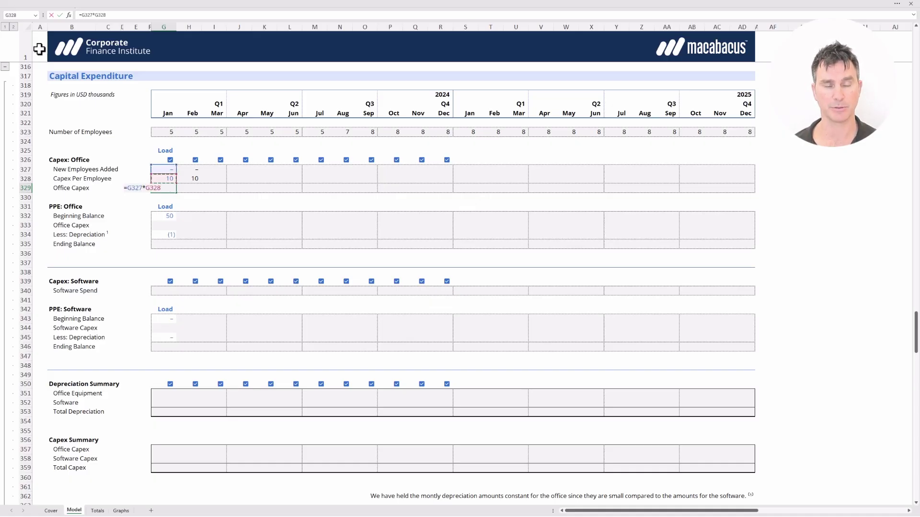
key(ctrl+Return)
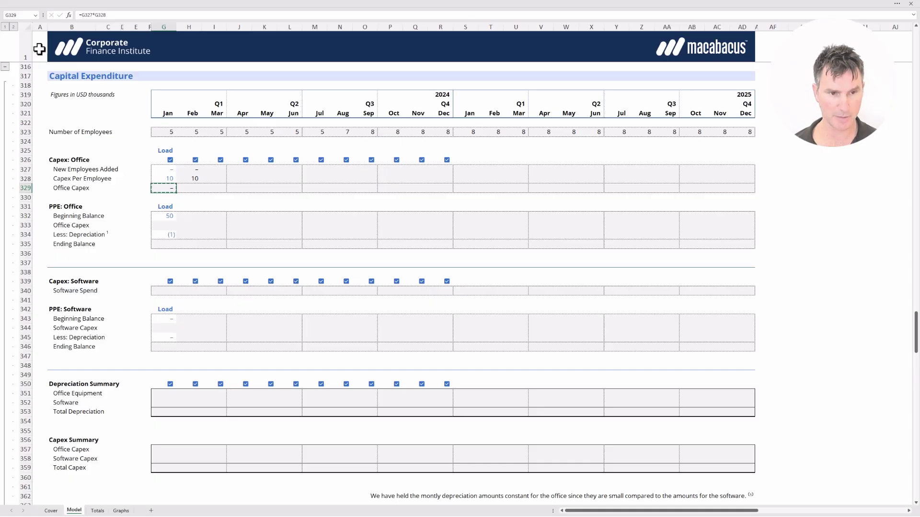
Step: Copy the Office Capex formula from G329 to February 2024, H329, pasting formulas only
key(shift+Right)
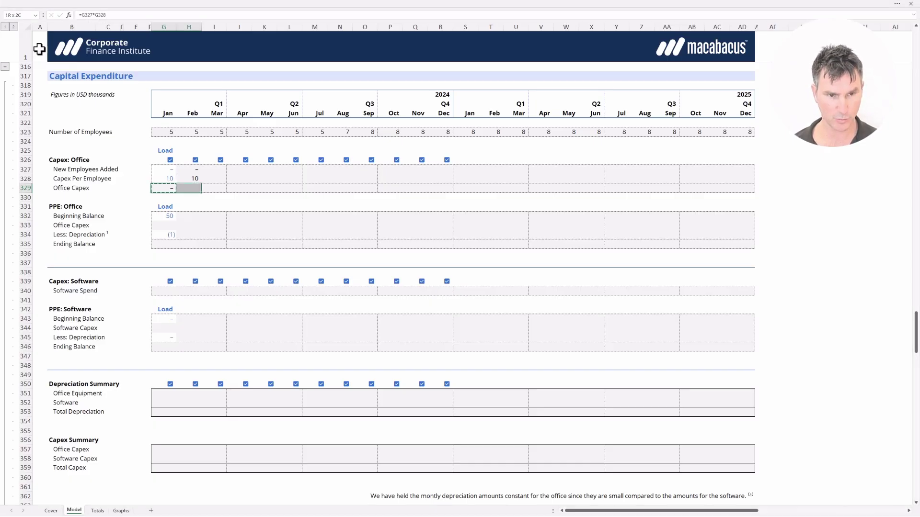
key(ctrl+alt+v)
key(f)
key(Return)
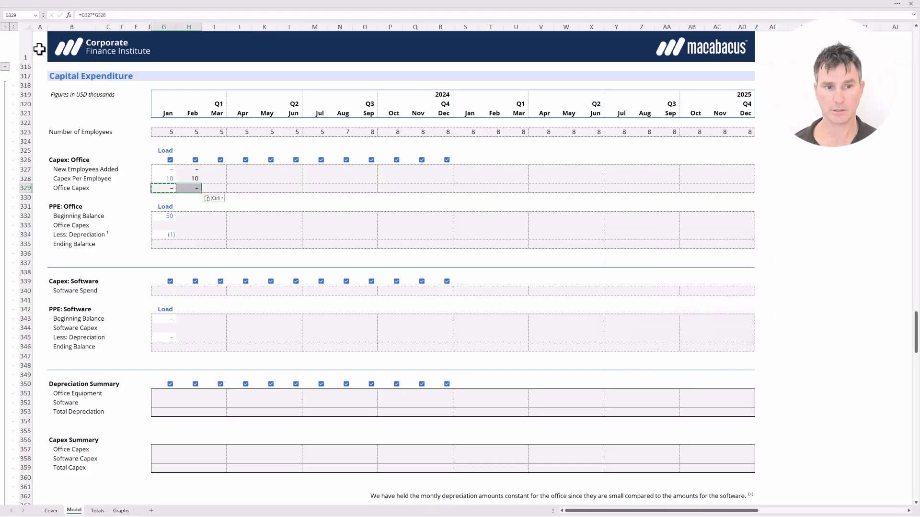
key(Escape)
Step: Copy the February Capex: Office formulas in H327 to H329 across through December 2025, column AD, pasting formulas only
key(shift+Left)
key(Right)
key(Up)
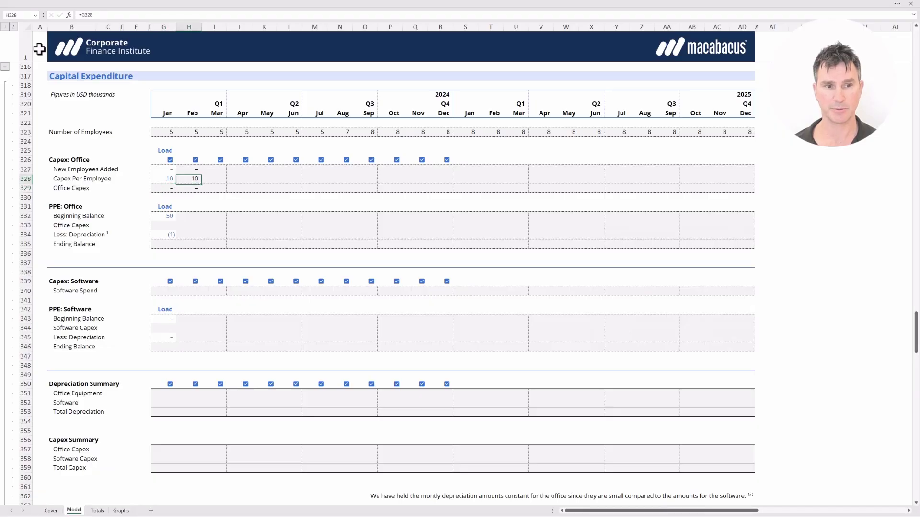
key(Up)
key(shift+Down)
key(shift+Down)
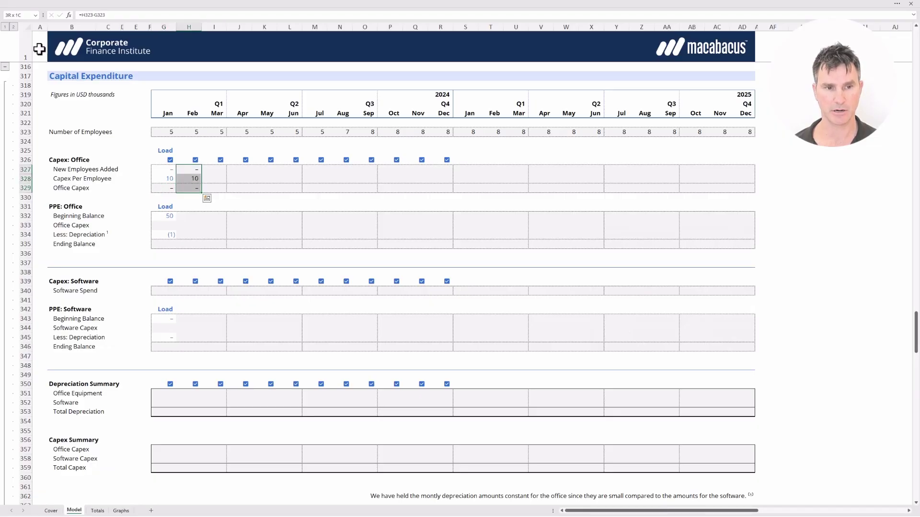
key(ctrl+c)
key(shift+Right)
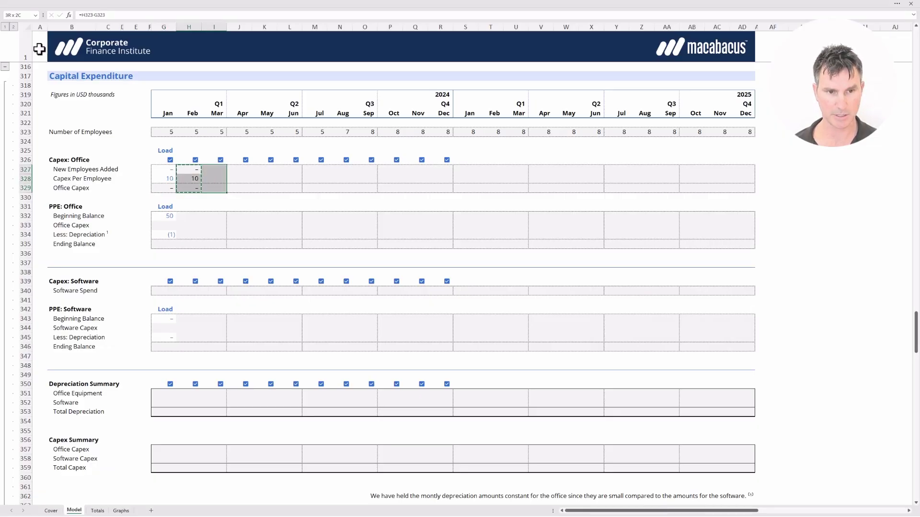
key(shift+Right)
key(shift+Right)
key(shift+Right)
key(shift+Right)
key(shift+Right)
key(shift+Right)
key(shift+Right)
key(shift+Right)
key(shift+Right)
key(shift+Right)
key(shift+Right)
key(shift+Right)
key(shift+Right)
key(shift+Right)
key(shift+Right)
key(shift+Right)
key(shift+Right)
key(shift+Right)
key(shift+Right)
key(shift+Right)
key(alt)
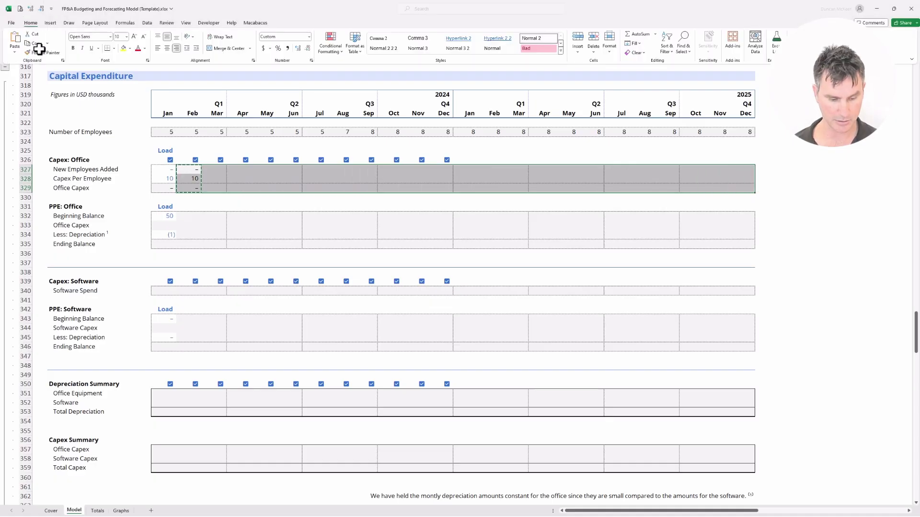
key(ctrl+alt+v)
key(f)
key(Return)
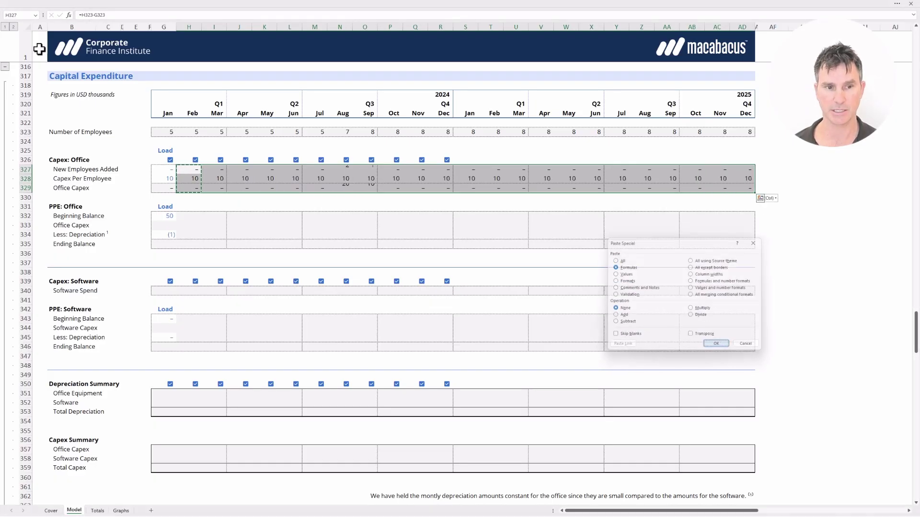
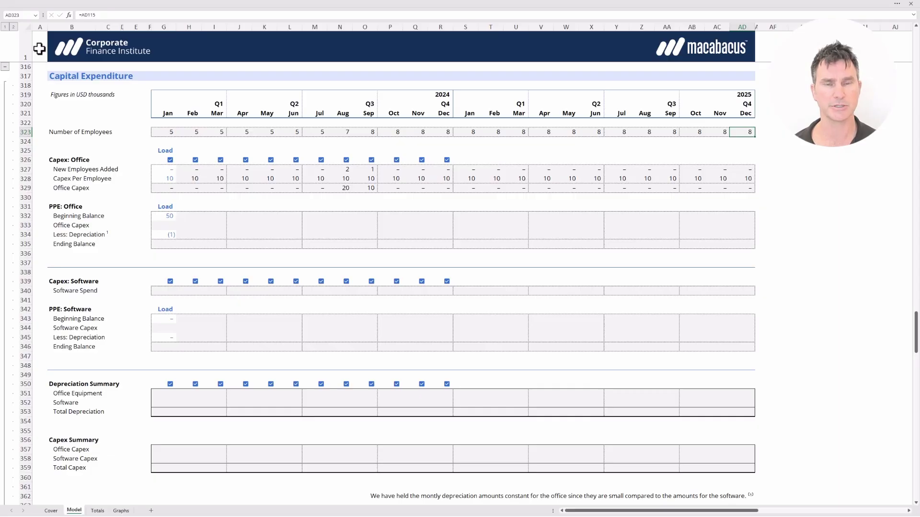
Step: Overwrite December 2025's Number of Employees in AD323 with 7
key(shift+Up)
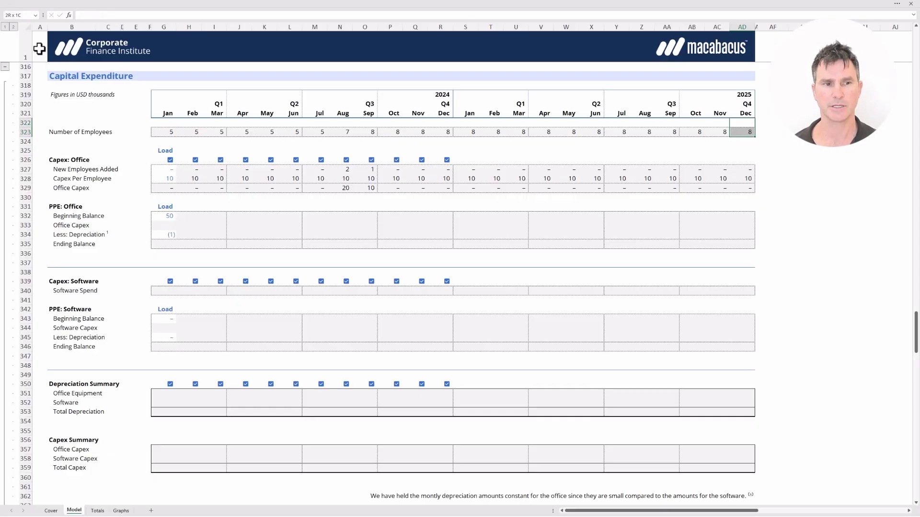
key(shift+Down)
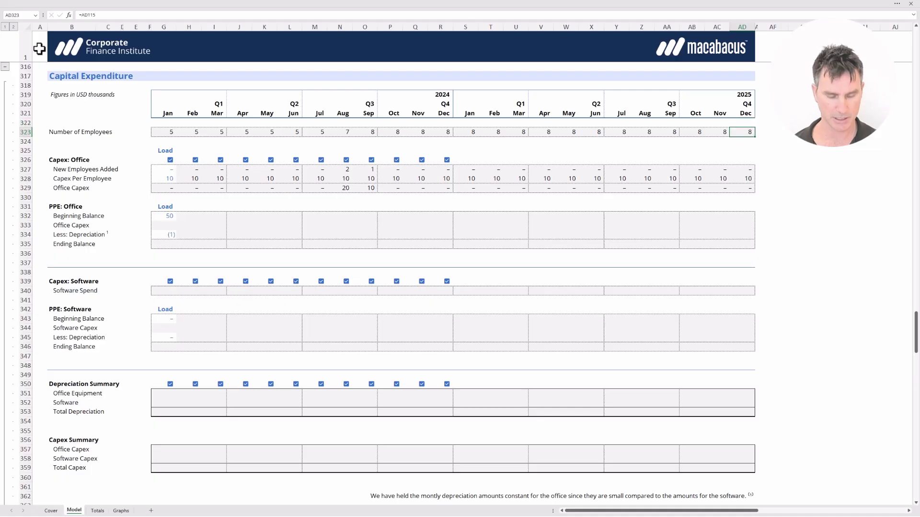
text(7)
key(Return)
Step: Highlight the December 2025 Capex: Office cells AD326 to AD329 to examine how a headcount reduction affects them
key(Down)
key(Down)
key(shift+Down)
key(shift+Down)
key(shift+Down)
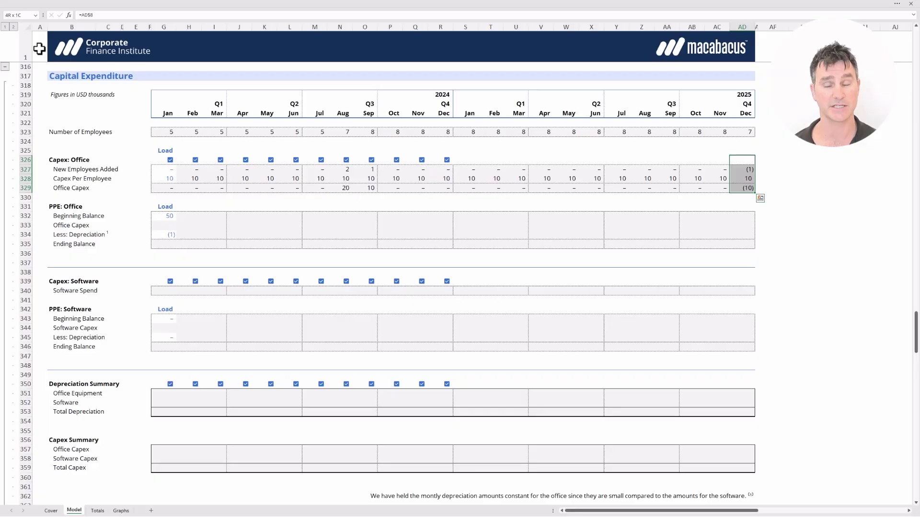
key(shift+Up)
key(shift+Up)
key(shift+Up)
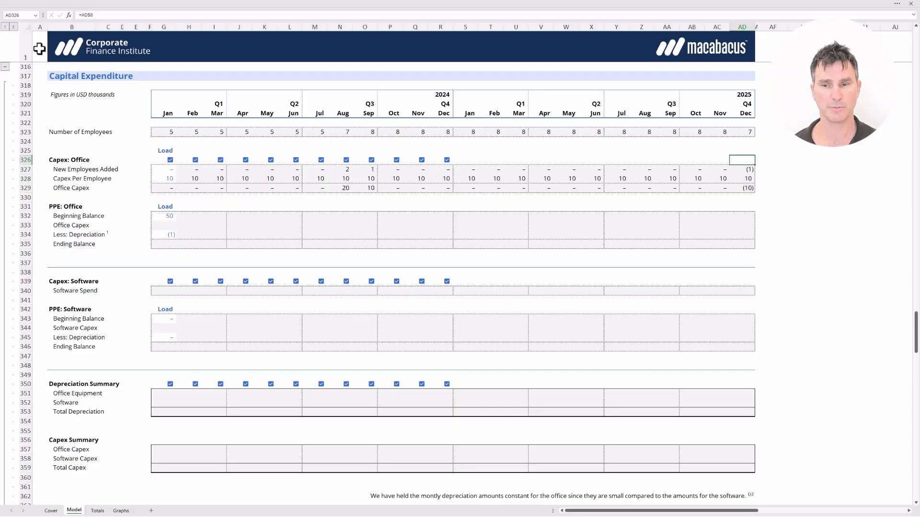
Step: Wrap February 2024's New Employees Added formula in H327 in MAX so it reads =MAX(H323-G323,0)
key(shift+Down)
key(Down)
key(ctrl+Left)
key(Right)
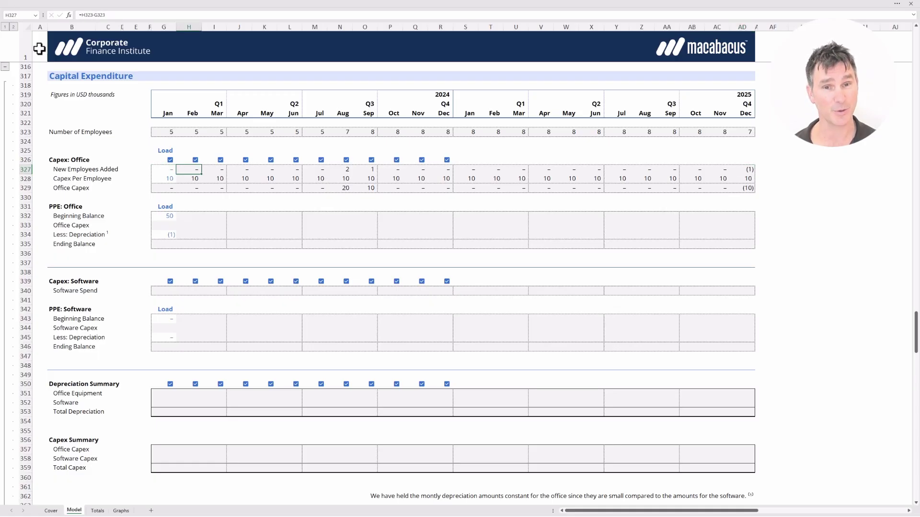
key(F2)
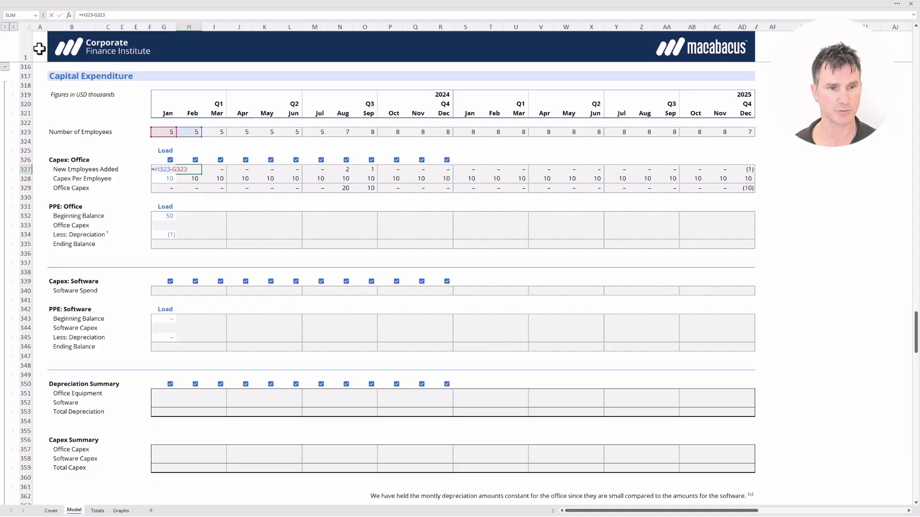
text(max)
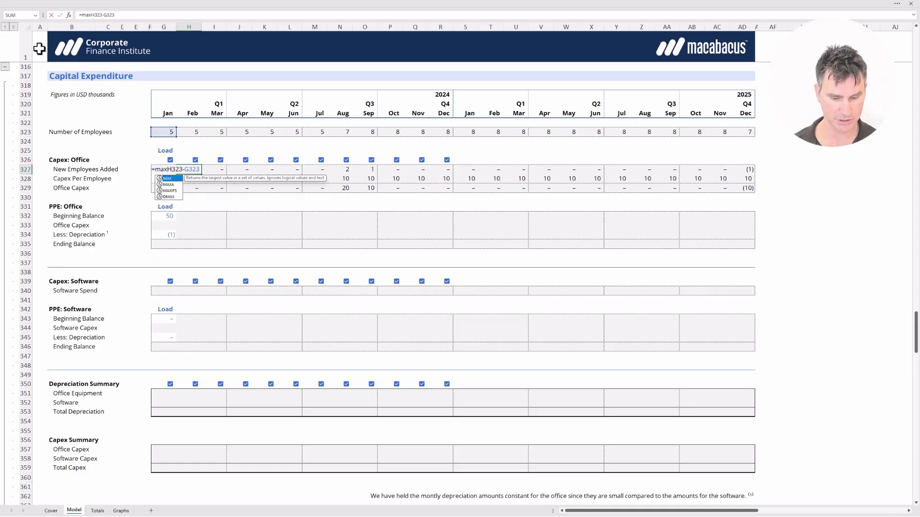
text(()
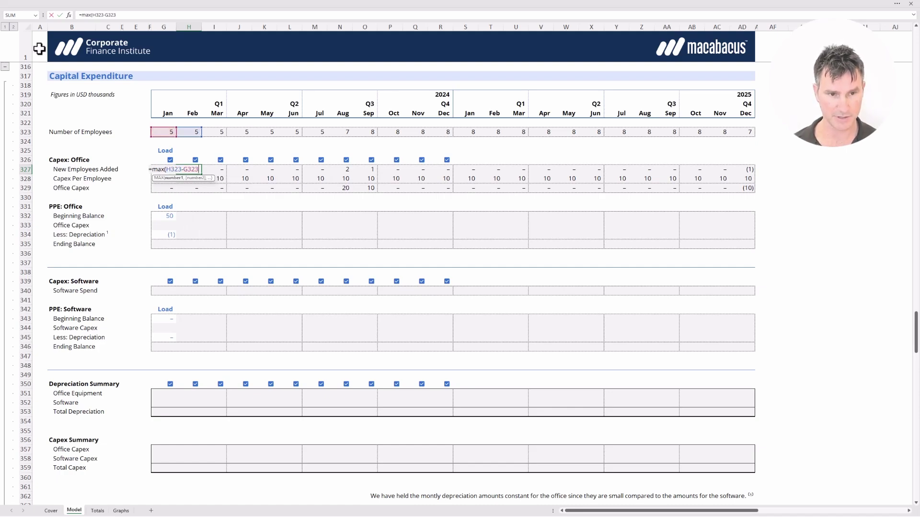
text(,)
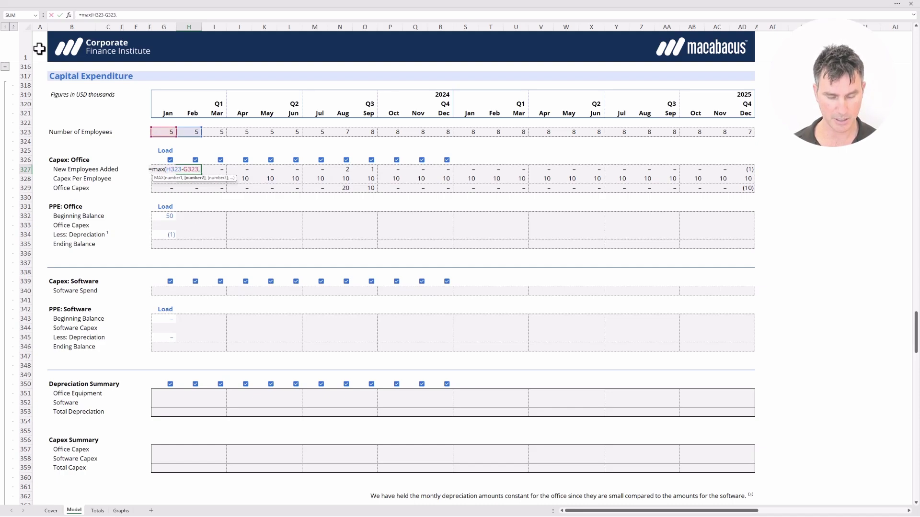
text(0))
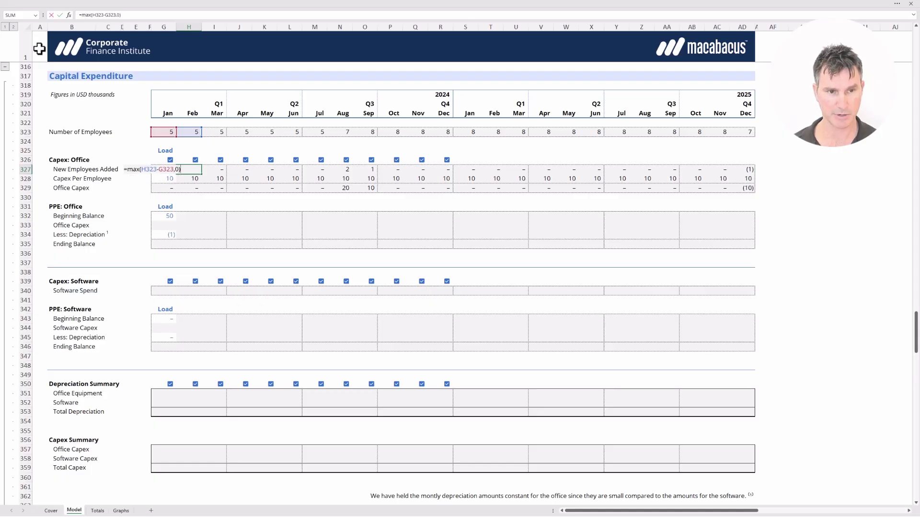
key(ctrl+Return)
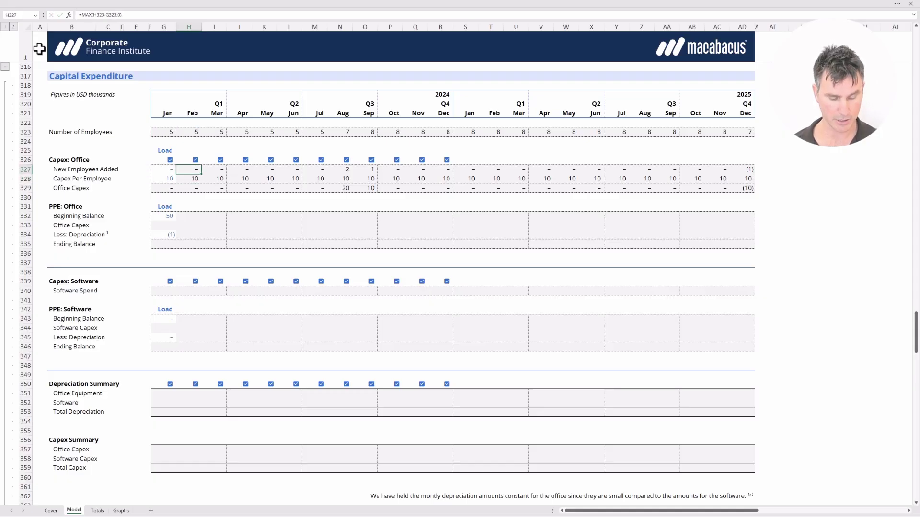
Step: Copy the New Employees Added formula from H327 across through December 2025, AD327, pasting formulas only
key(ctrl+shift+Right)
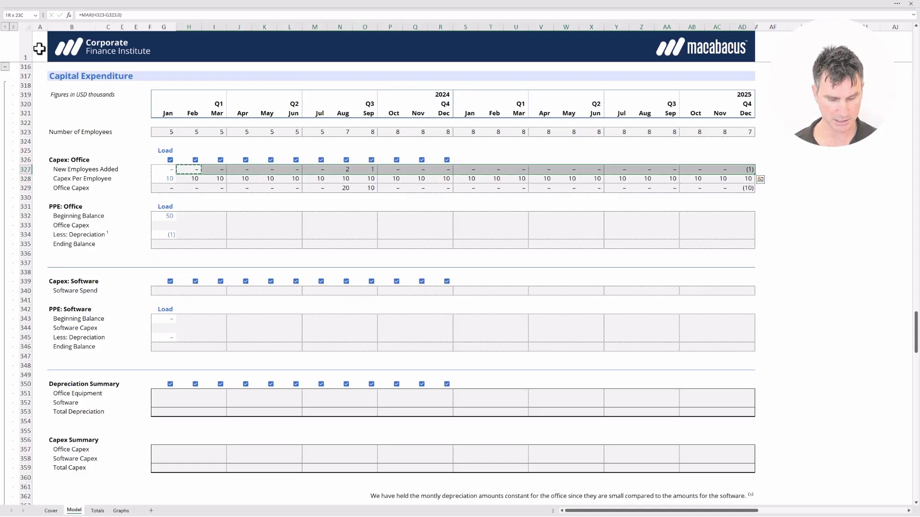
key(ctrl+alt+v)
key(f)
key(Return)
Step: Restore December 2025's Number of Employees formula in AD323 by copying November's AC323, pasting formulas only
key(Right)
key(Right)
key(Right)
key(Right)
key(Right)
key(Right)
key(Right)
key(Right)
key(Right)
key(Right)
key(Right)
key(Right)
key(Right)
key(Right)
key(Right)
key(Right)
key(Right)
key(Right)
key(Right)
key(Right)
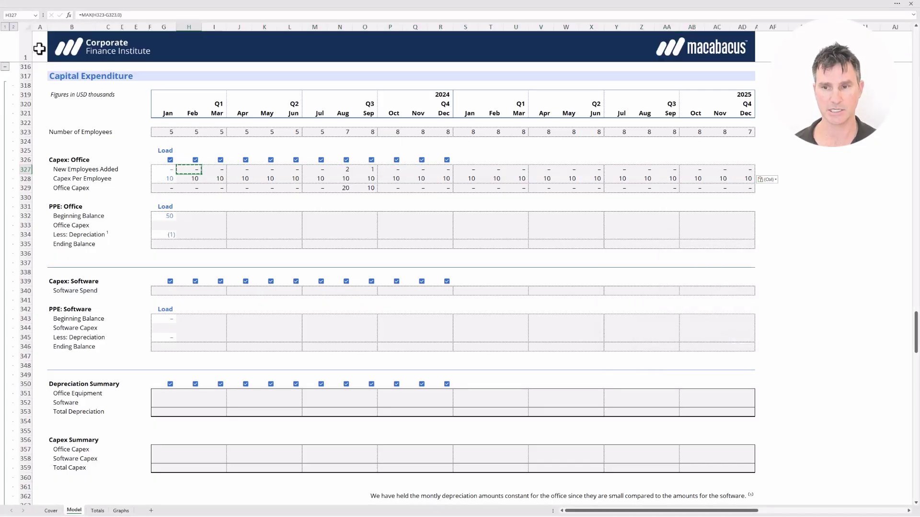
key(Right)
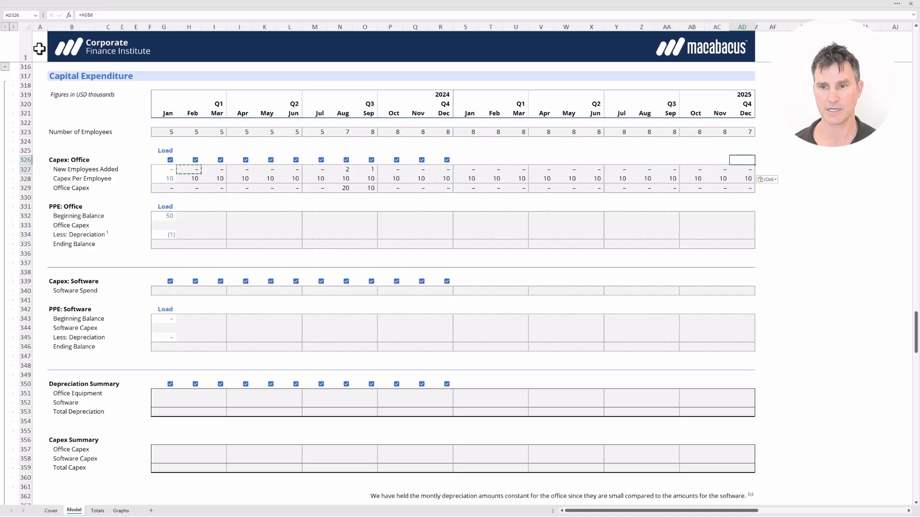
key(Left)
key(Up)
key(Up)
key(Up)
key(Up)
key(ctrl+c)
key(shift+Right)
key(ctrl+v)
key(alt)
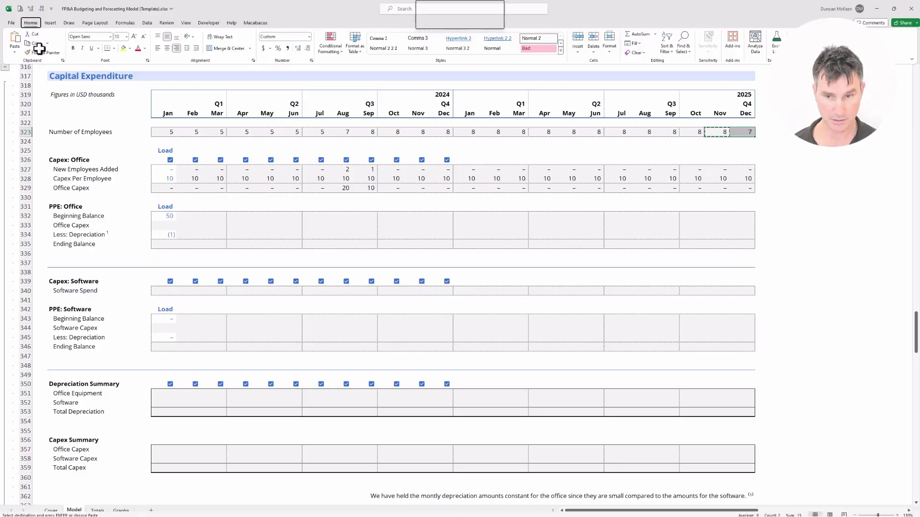
key(e)
key(s)
key(f)
key(Return)
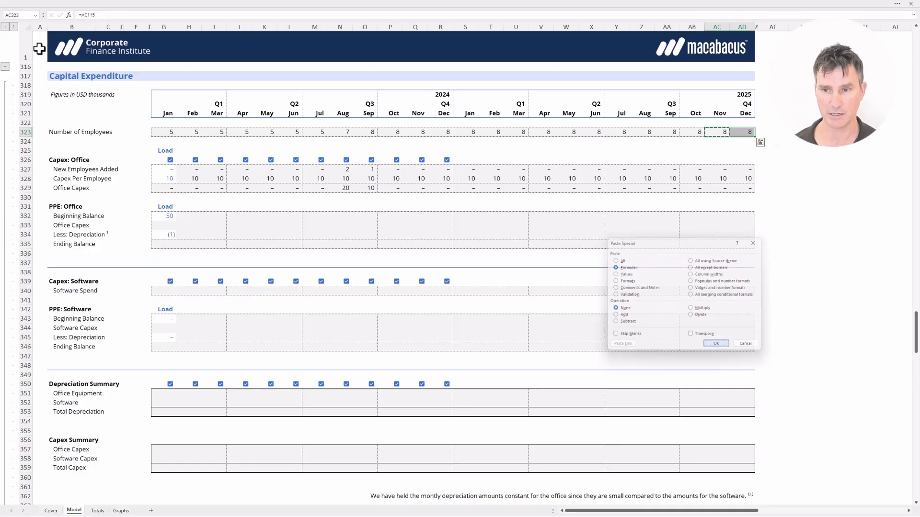
key(Escape)
Step: Review the MAX formula in H327 and highlight the whole Capex: Office block, G327 to AD329
key(Down)
key(Down)
key(Down)
key(Down)
key(ctrl+Left)
key(Right)
key(F2)
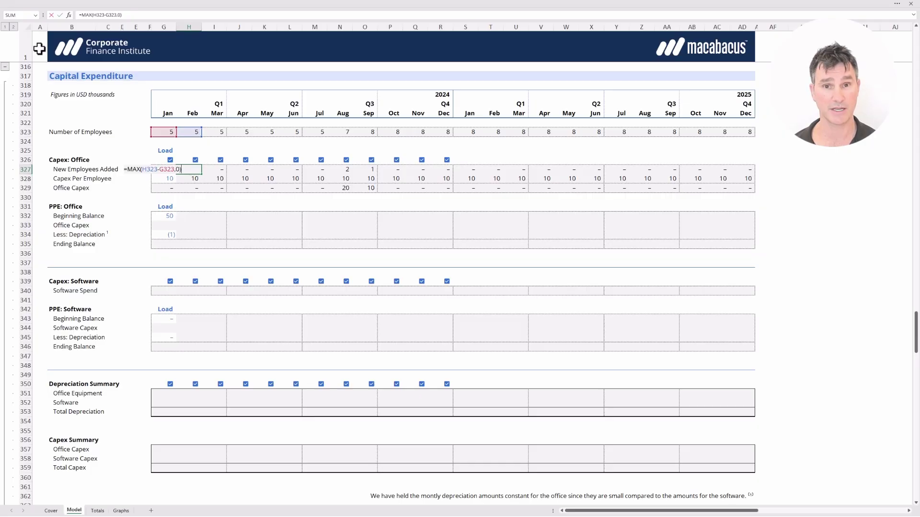
key(Escape)
key(Left)
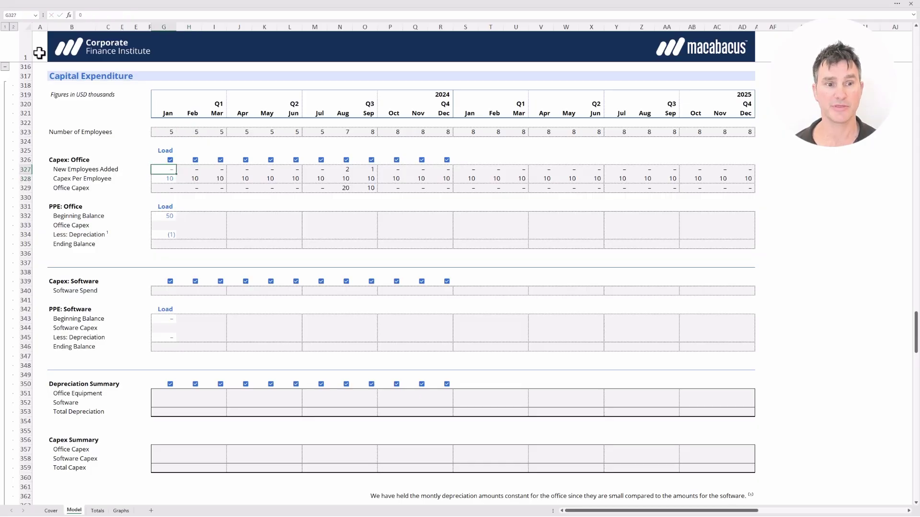
key(ctrl+shift+Down)
key(ctrl+shift+Right)
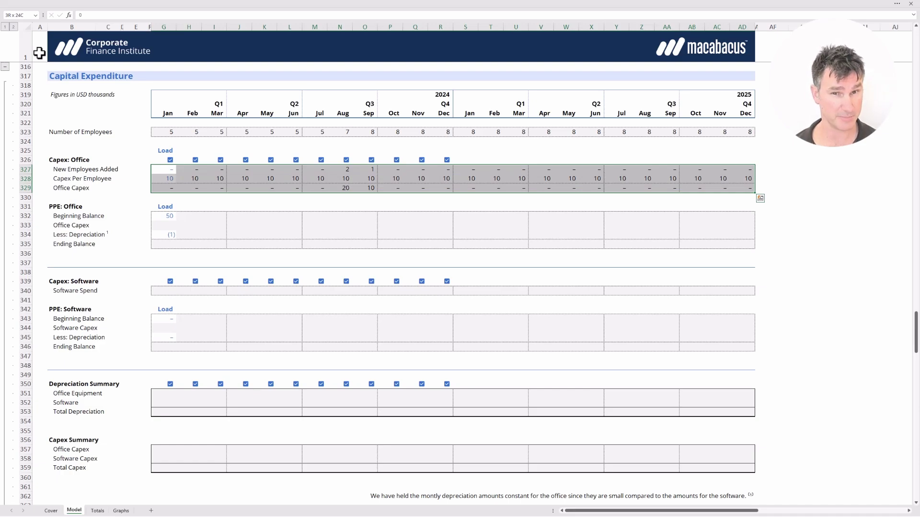
Step: Link January 2024's Office Capex in the PPE: Office schedule, G333, to the Office Capex forecast with =G329
key(Down)
key(Down)
key(Down)
key(Down)
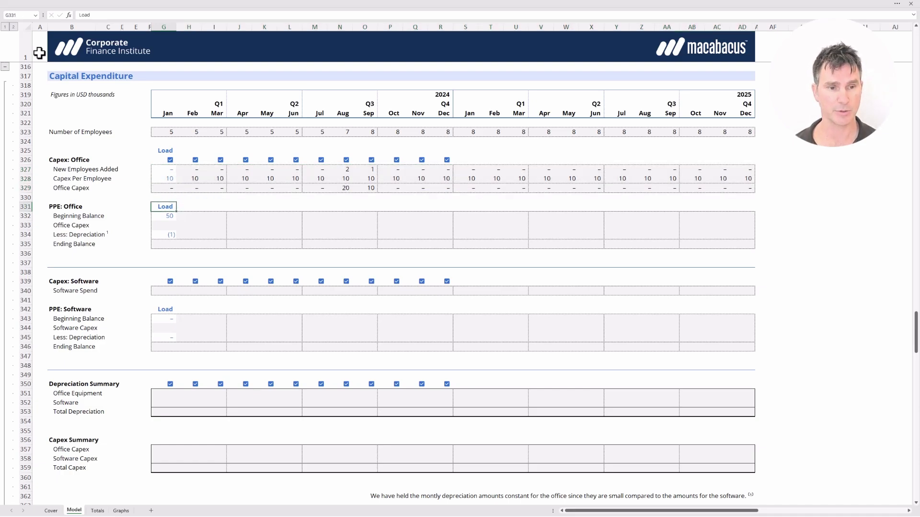
key(shift+Down)
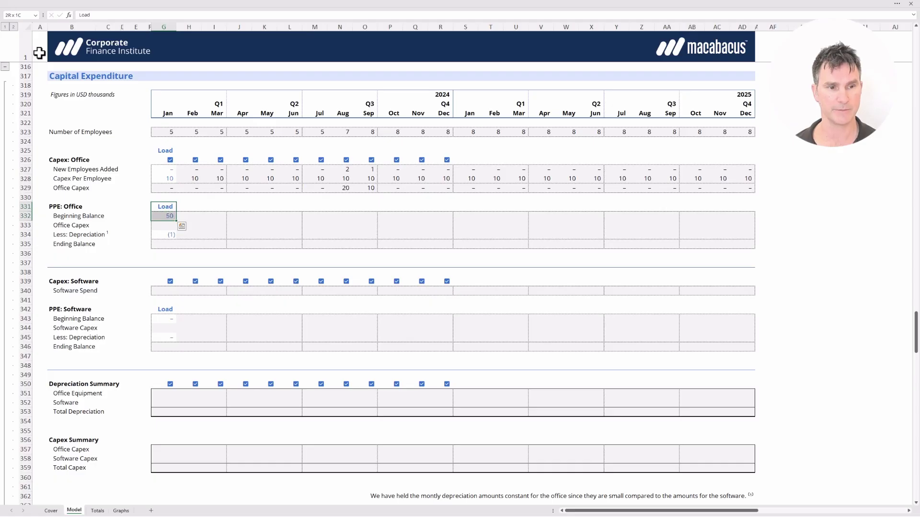
key(Down)
key(Down)
text(=)
key(Up)
key(Up)
key(Up)
key(Up)
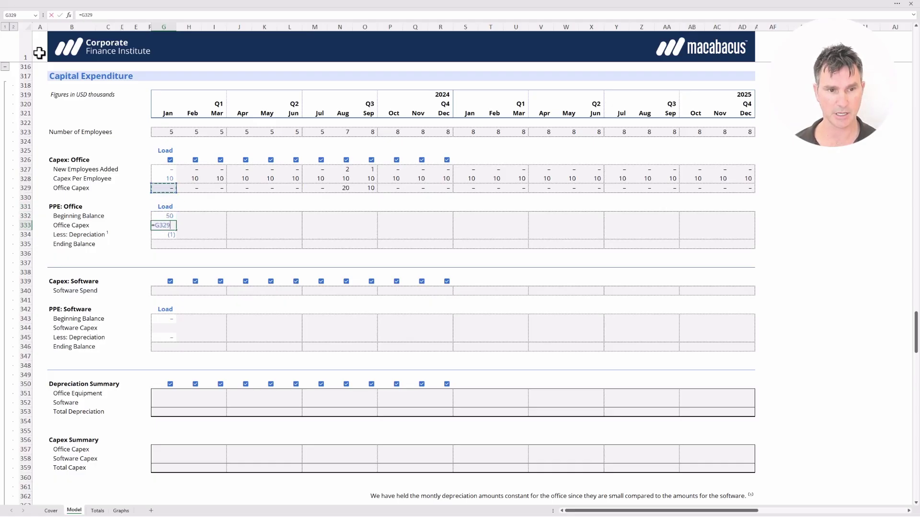
key(Return)
Step: Calculate January's PPE: Office Ending Balance in G335 with =SUM(G332:G334) and check its references
key(Down)
text(=sum()
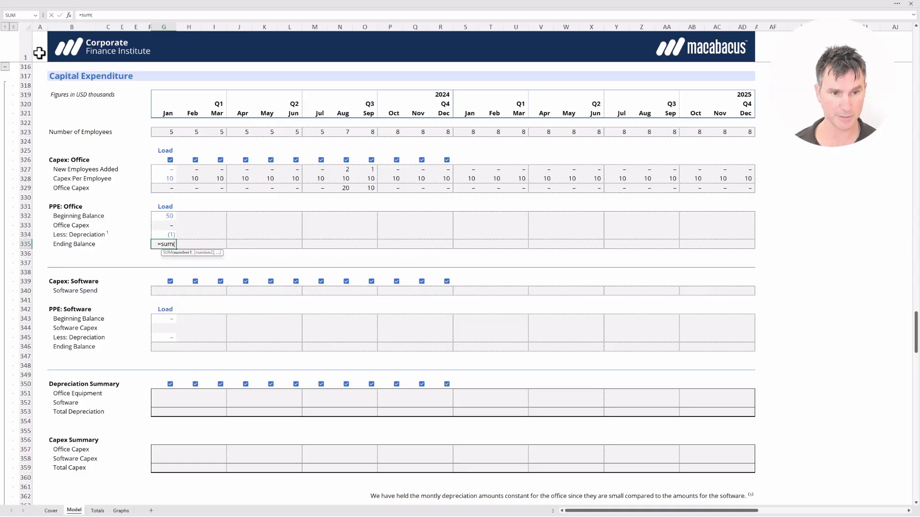
key(Up)
key(shift+Up)
key(shift+Up)
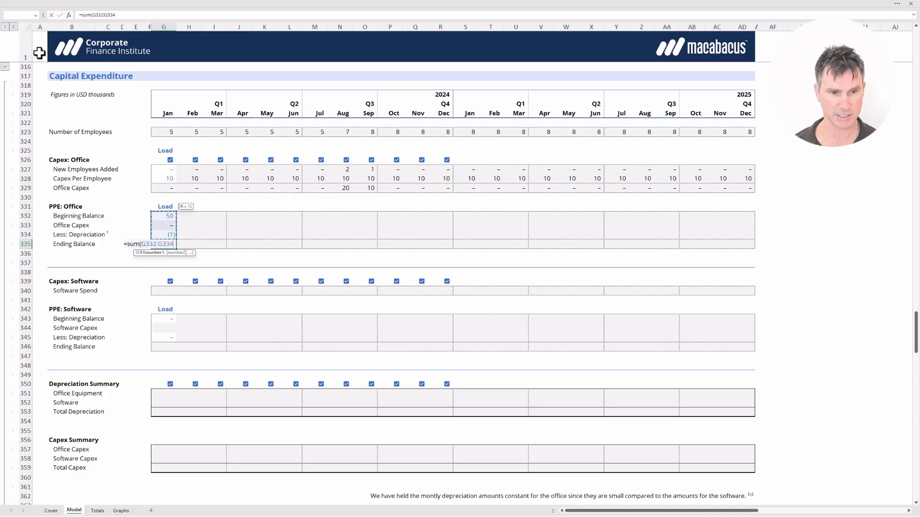
key(ctrl+Return)
key(F2)
key(Escape)
Step: Link February's PPE: Office Beginning Balance in H332 to January's Ending Balance with =G335
key(Right)
key(Up)
key(Up)
key(Up)
key(shift+Down)
key(shift+Down)
key(shift+Down)
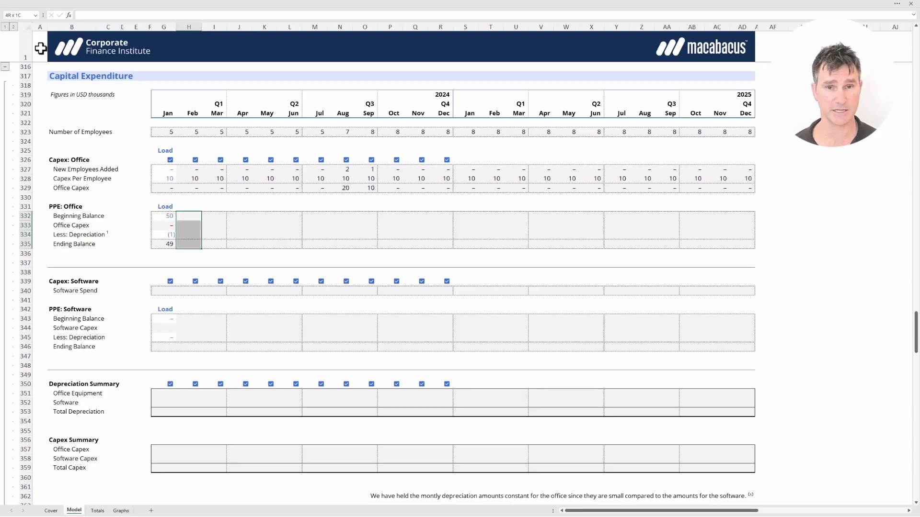
key(shift+Up)
key(shift+Up)
key(shift+Up)
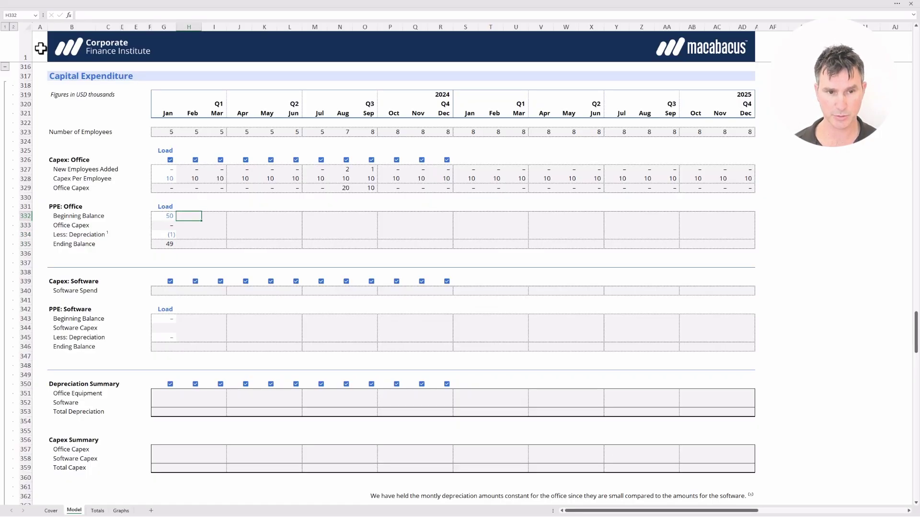
text(=)
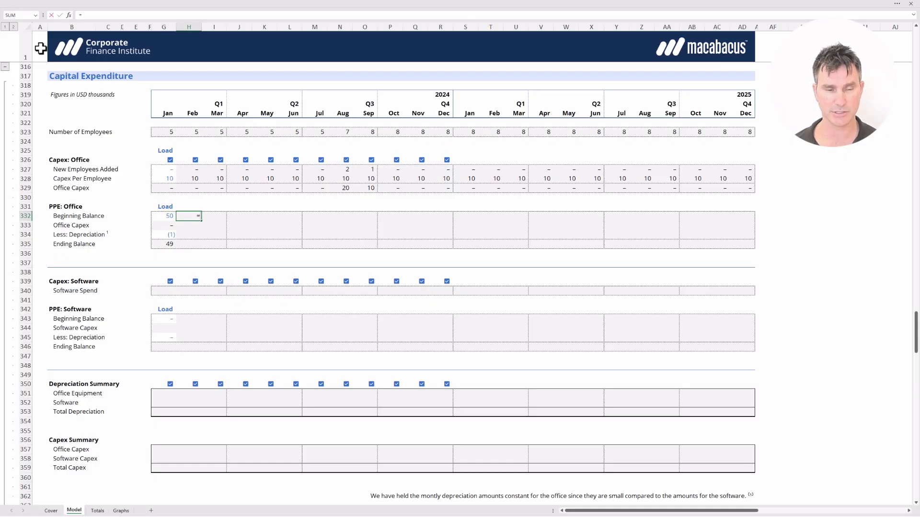
key(Left)
key(Down)
key(Down)
key(Down)
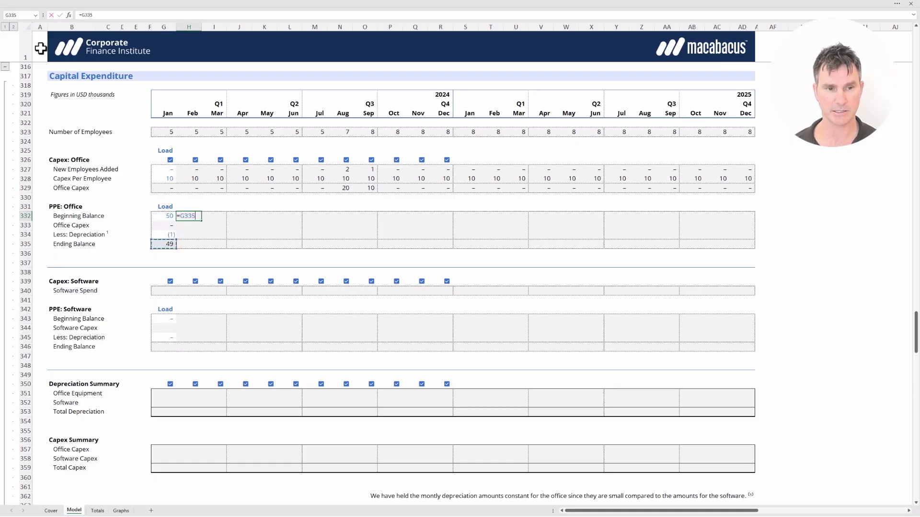
key(Return)
Step: Copy the PPE: Office schedule's Office Capex formula from G333 to February, H333, pasting formulas only
key(Left)
key(ctrl+c)
key(Right)
key(ctrl+alt+v)
key(f)
key(Return)
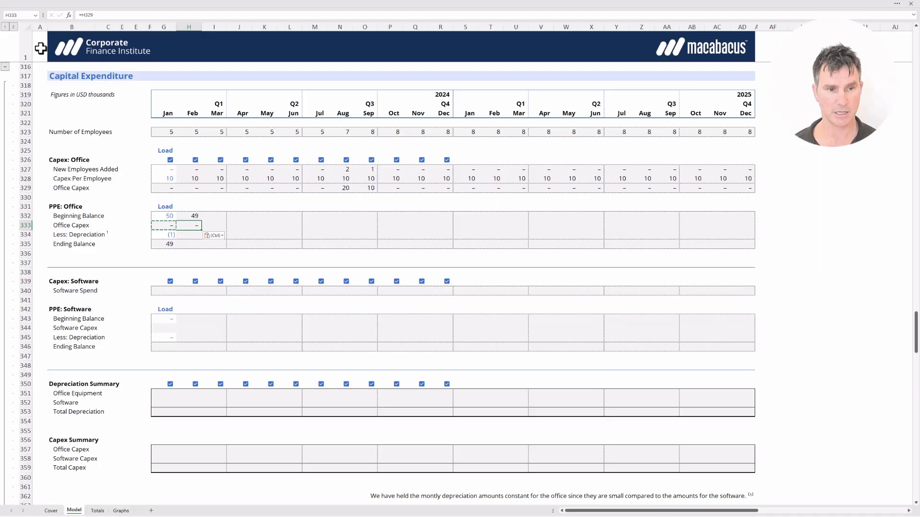
Step: Set February's PPE: Office depreciation in H334 equal to January's with =G334
key(Down)
text(=)
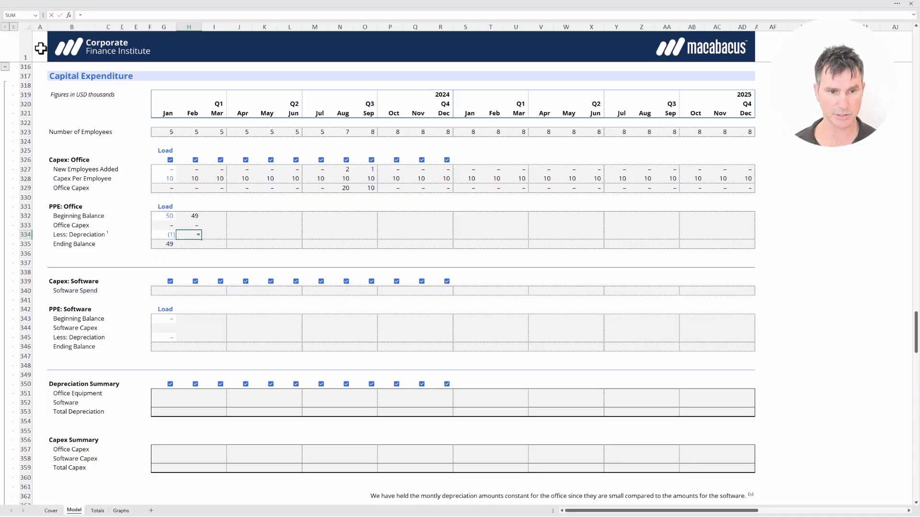
key(Left)
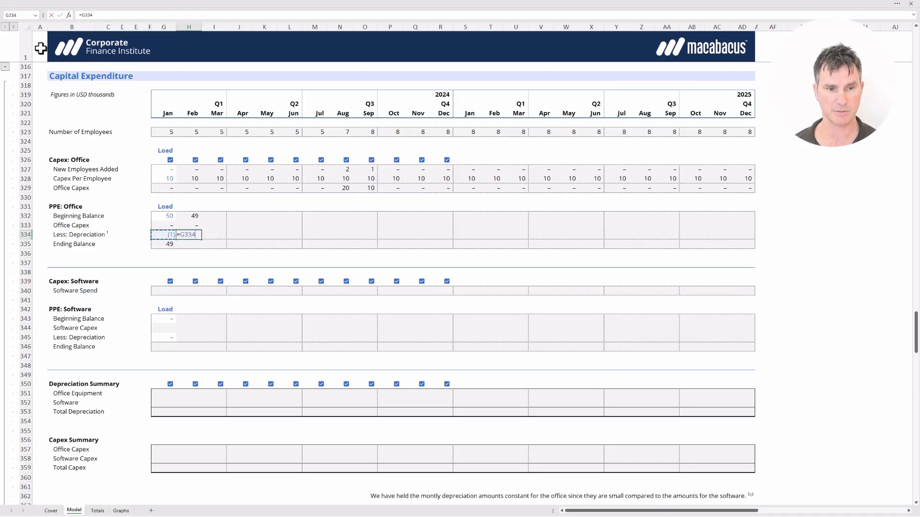
key(Return)
Step: Copy the PPE: Office Ending Balance formula from G335 to February, H335, pasting formulas only
key(Left)
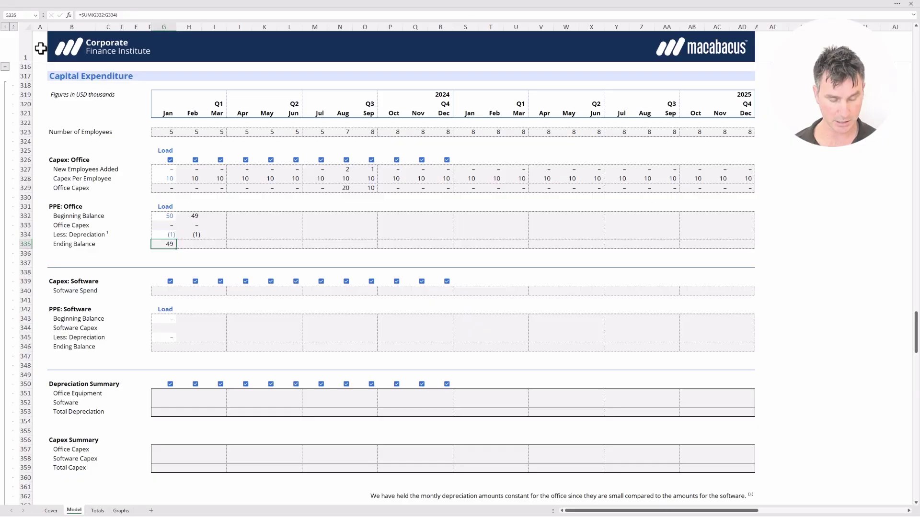
key(shift+Right)
key(ctrl+alt+v)
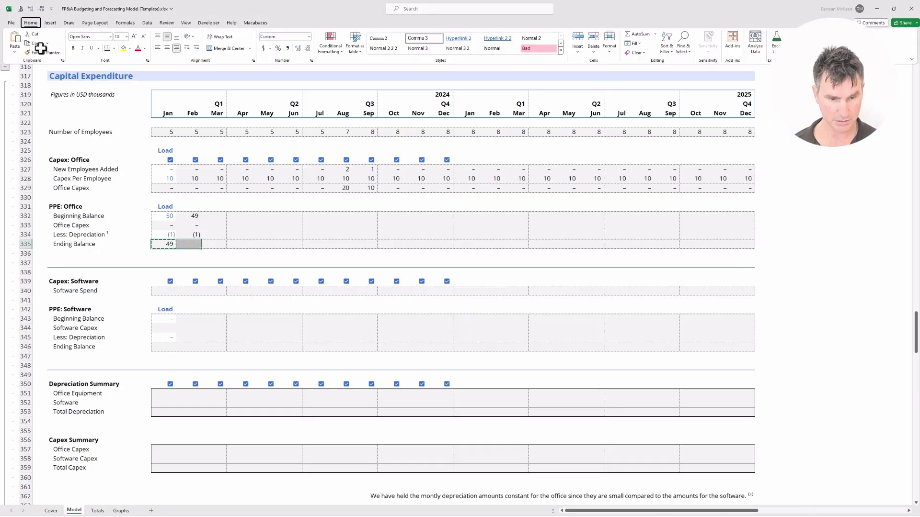
key(f)
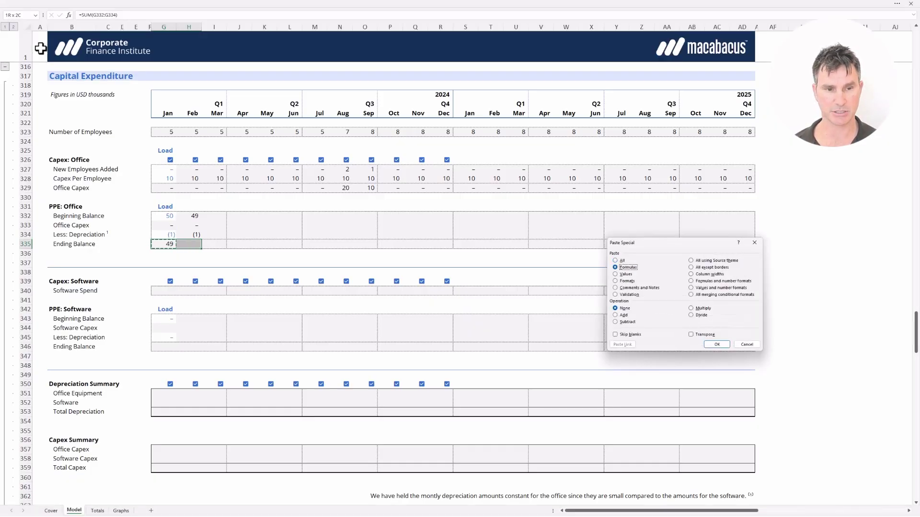
key(Return)
key(Escape)
Step: Examine the February PPE: Office formulas in H332 through H335 one by one to check their cell references
key(Right)
key(Up)
key(Up)
key(Up)
text(=G335)
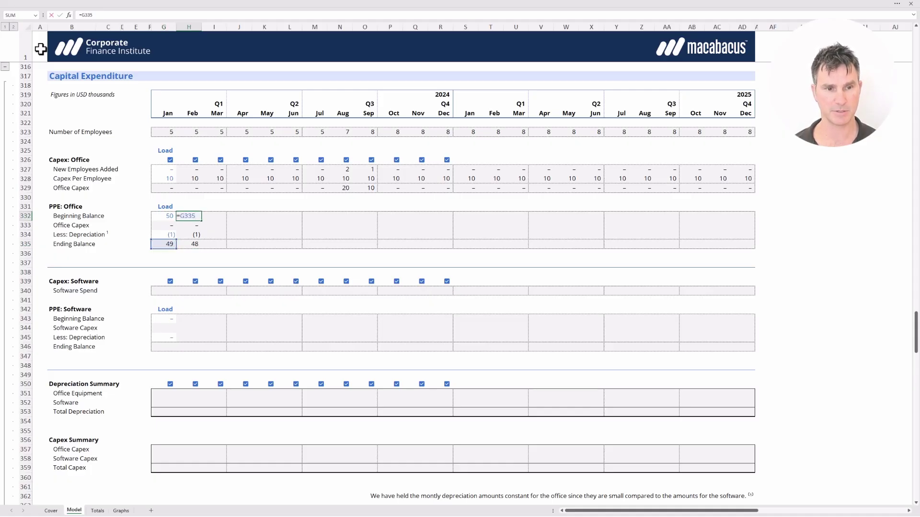
key(Return)
text(=)
key(Up)
key(Up)
key(Up)
key(Up)
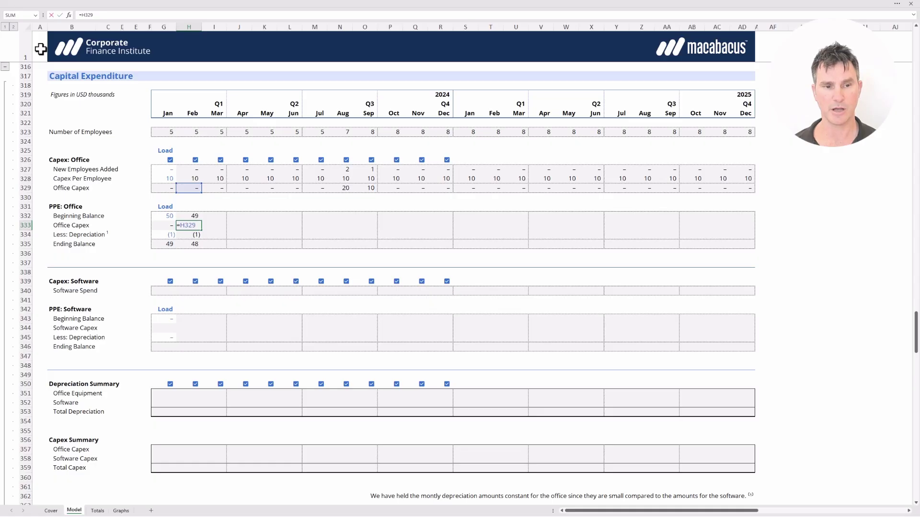
key(Return)
text(=)
key(Left)
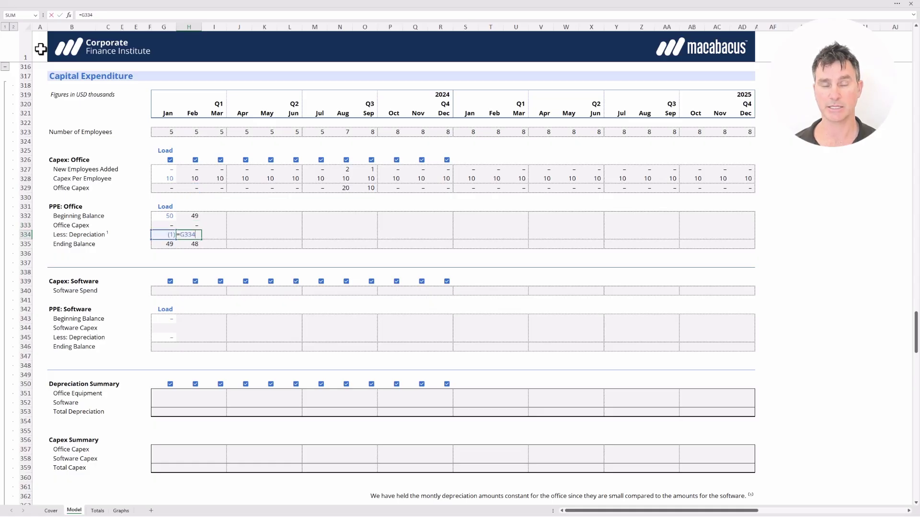
key(Return)
key(alt+equal)
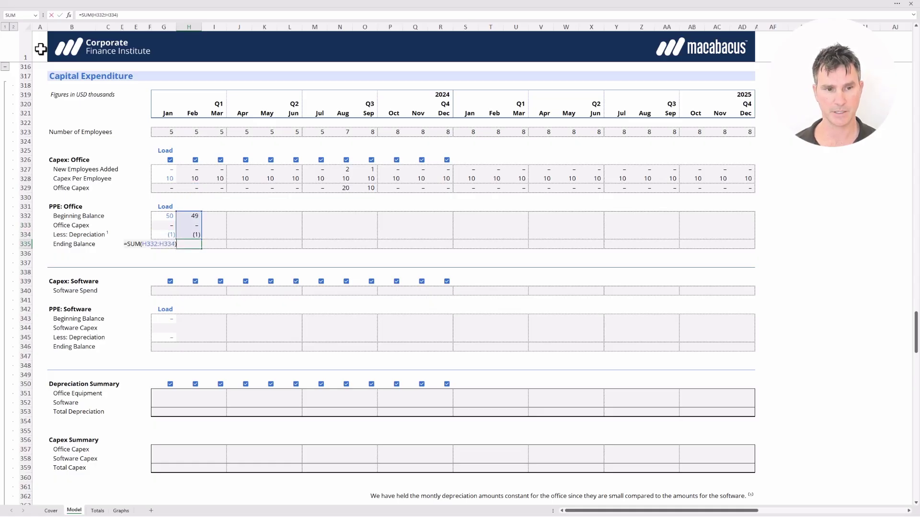
key(Return)
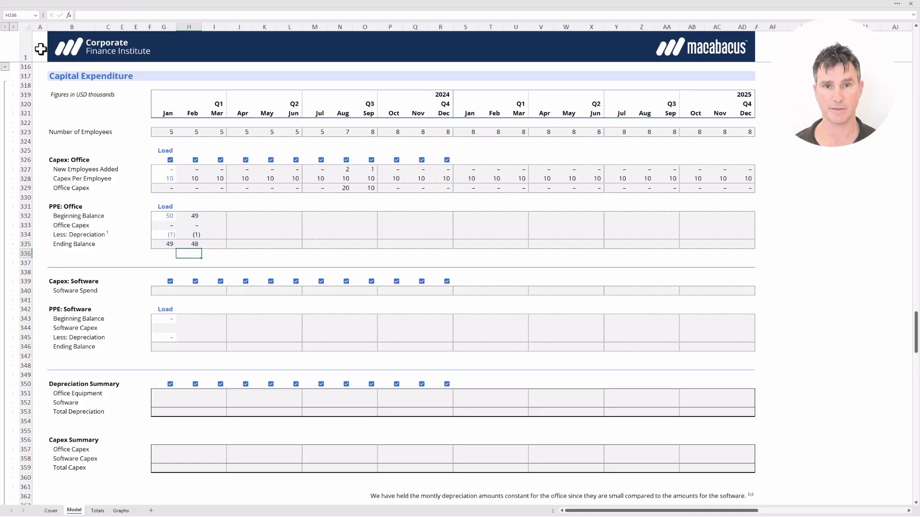
Step: Copy the February PPE: Office formulas in H332:H335 across every month through December 2025, column AD, pasting formulas only
key(Up)
key(Up)
key(Up)
key(Up)
key(ctrl+shift+Down)
key(ctrl+c)
key(shift+Right)
key(shift+Right)
key(shift+Right)
key(shift+Right)
key(shift+Right)
key(shift+Right)
key(shift+Right)
key(shift+Right)
key(shift+Right)
key(shift+Right)
key(shift+Right)
key(shift+Right)
key(shift+Right)
key(shift+Right)
key(shift+Right)
key(shift+Right)
key(shift+Right)
key(shift+Right)
key(shift+Right)
key(shift+Right)
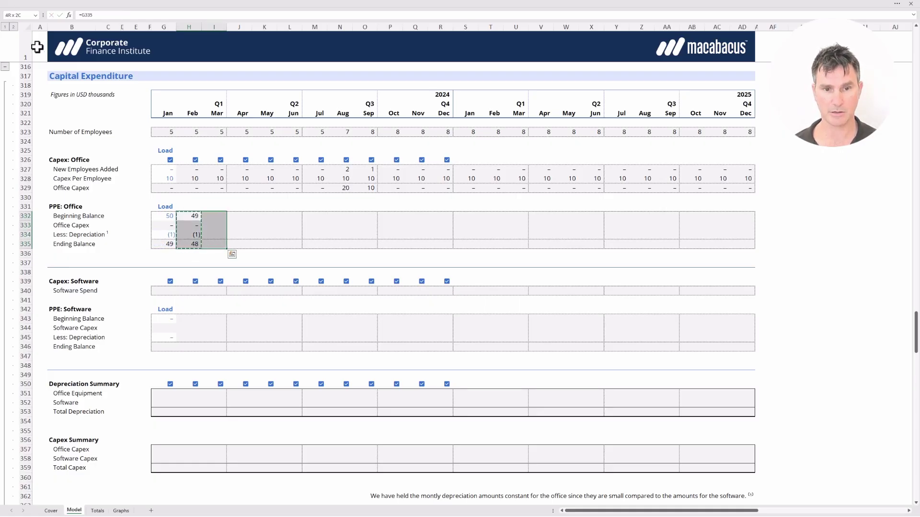
key(shift+Right)
key(shift+Right)
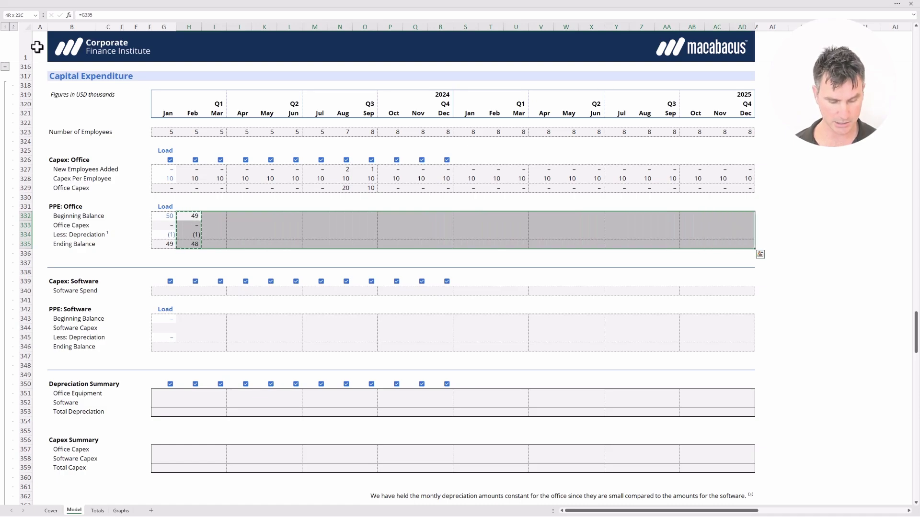
key(alt+e)
key(s)
key(f)
key(Return)
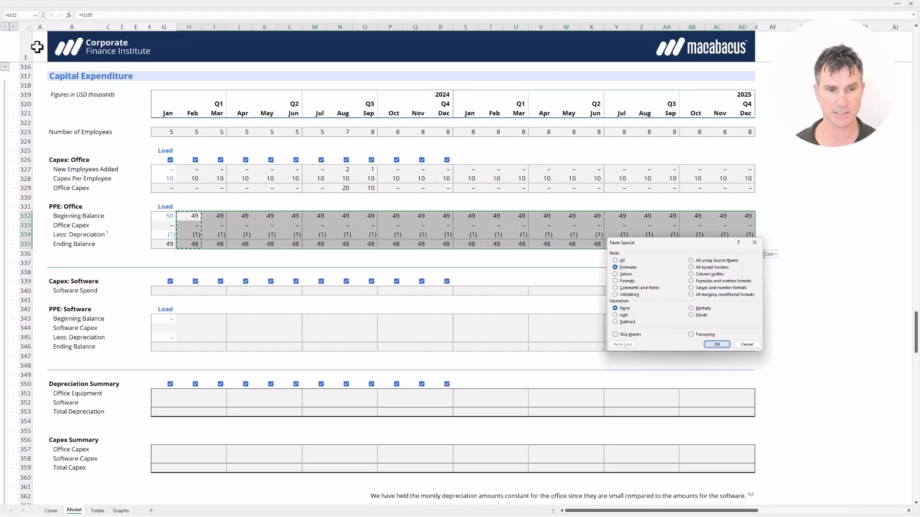
Step: Fill the Software Spend row with 0 for all months from January 2024 to December 2025, G340:AD340
key(Down)
key(Down)
key(Down)
key(Down)
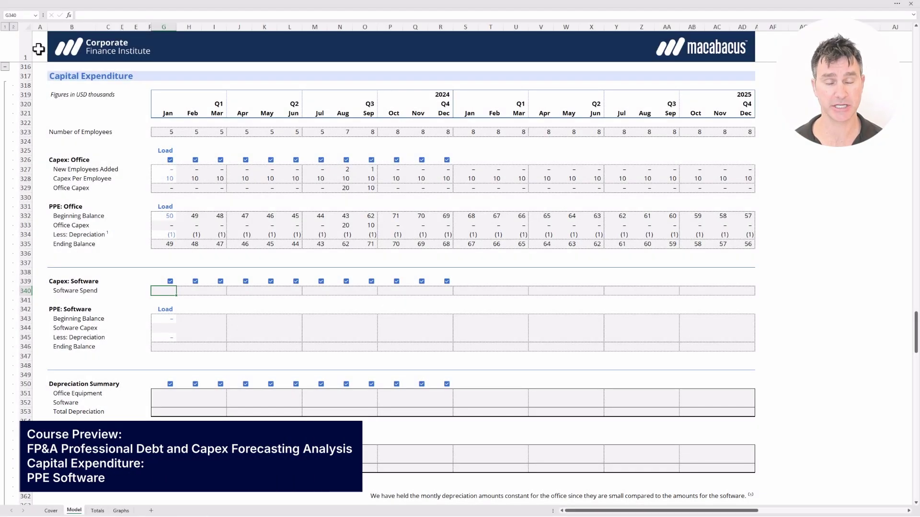
key(shift+Right)
key(shift+Right)
key(shift+Right)
key(shift+Right)
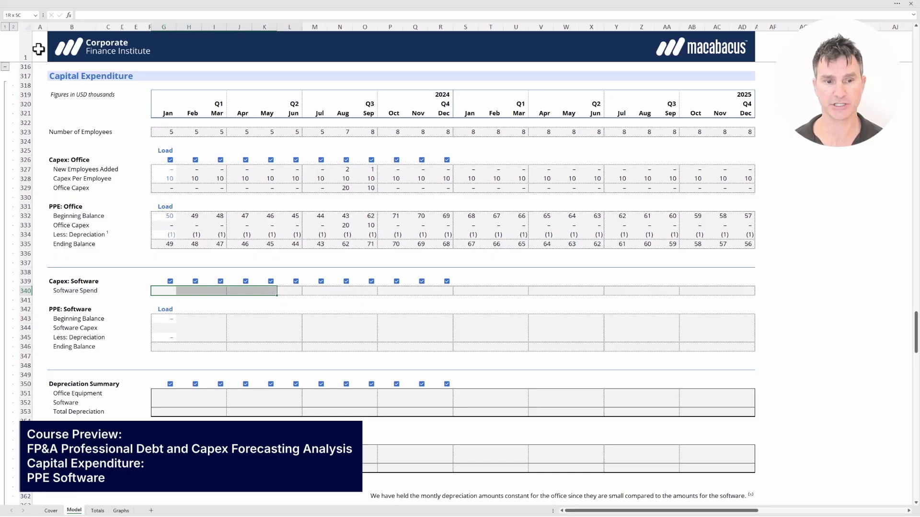
key(shift+Right)
key(shift+Right)
key(shift+Right)
key(shift+Right)
key(shift+Right)
key(shift+Right)
key(shift+Right)
key(shift+Right)
key(shift+Right)
key(shift+Right)
key(shift+Right)
key(shift+Right)
key(shift+Right)
key(shift+Right)
key(shift+Right)
key(shift+Right)
key(shift+Right)
key(shift+Right)
key(shift+Right)
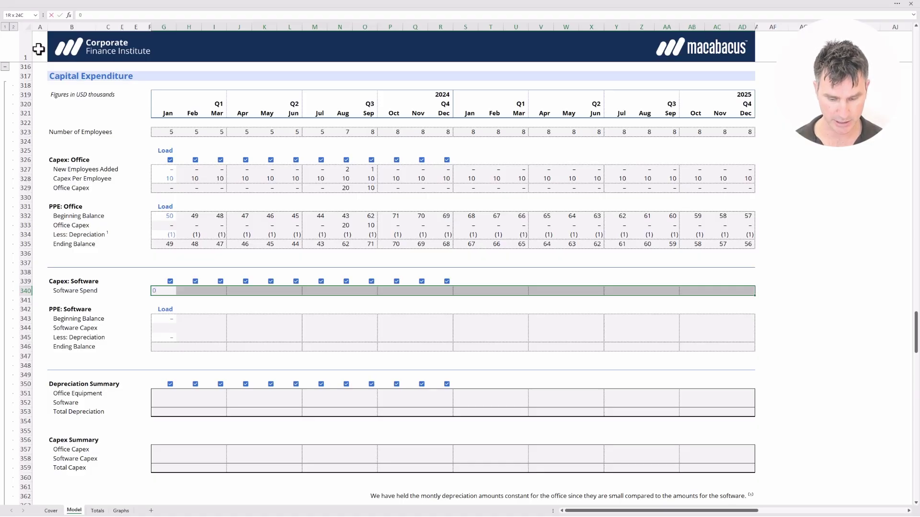
key(ctrl+Return)
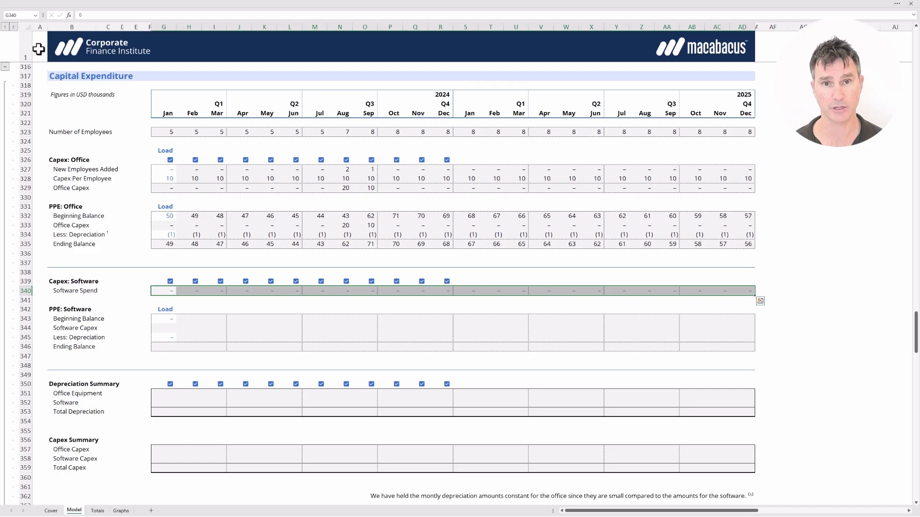
Step: Enter 2500 as Software Spend for October and November 2024 in P340 and Q340
key(ctrl+shift+Right)
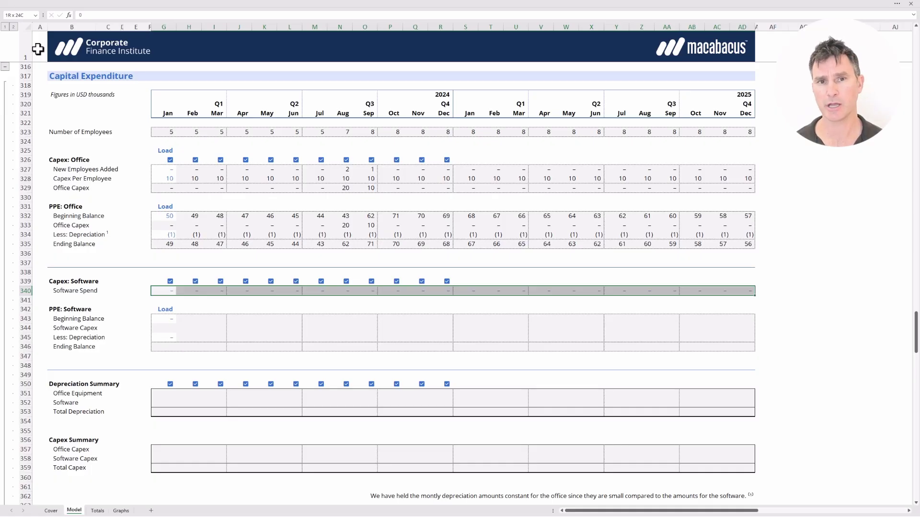
key(Right)
key(Right)
key(Right)
key(Right)
key(Right)
key(Right)
key(Right)
key(Right)
key(Right)
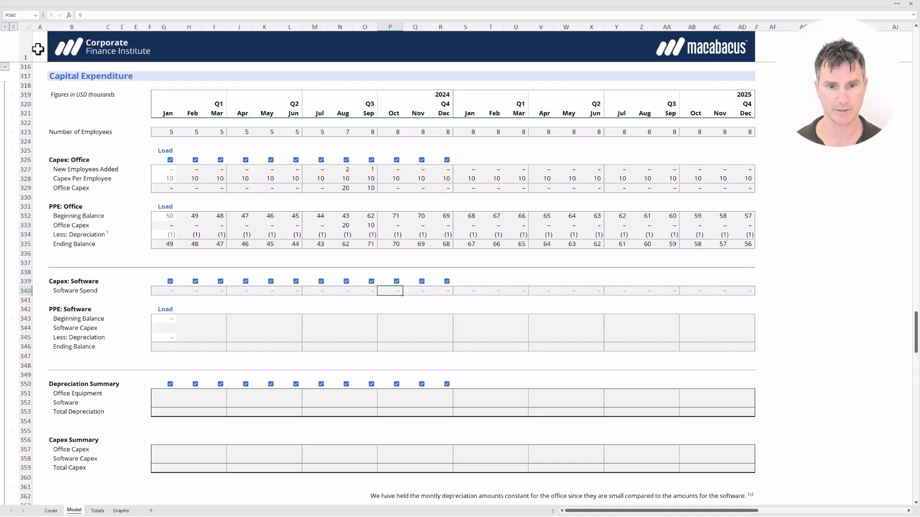
text(2500)
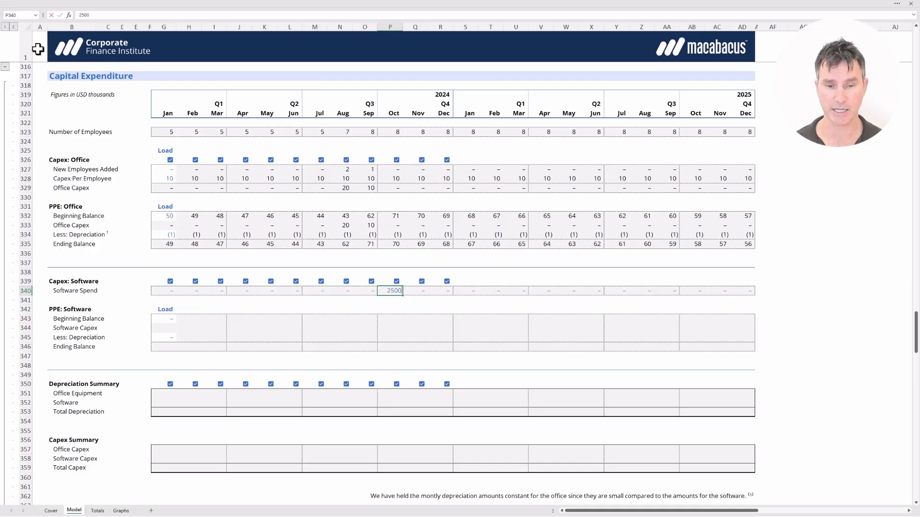
key(Return)
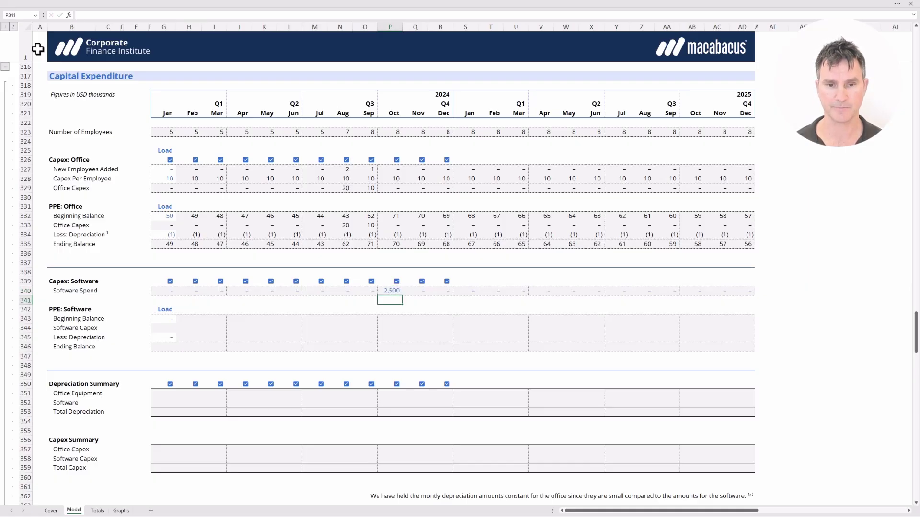
key(Up)
key(Right)
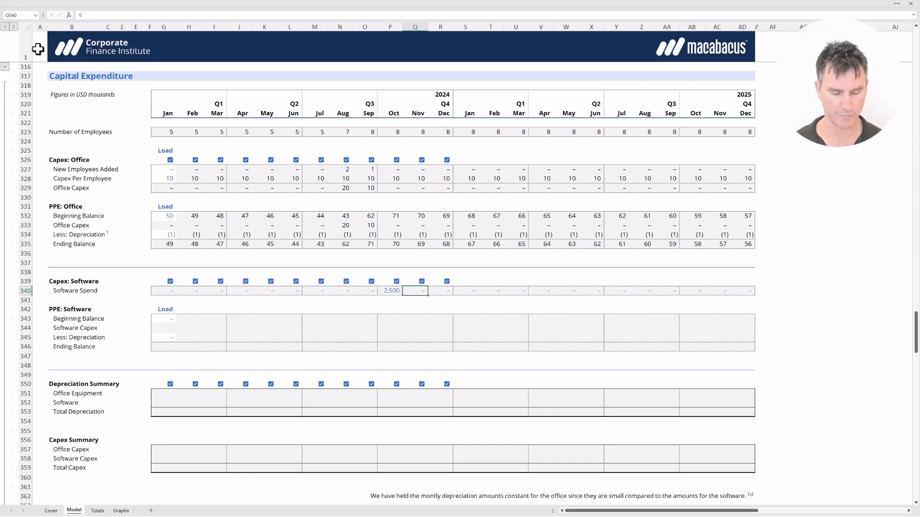
text(2500)
key(Return)
key(Up)
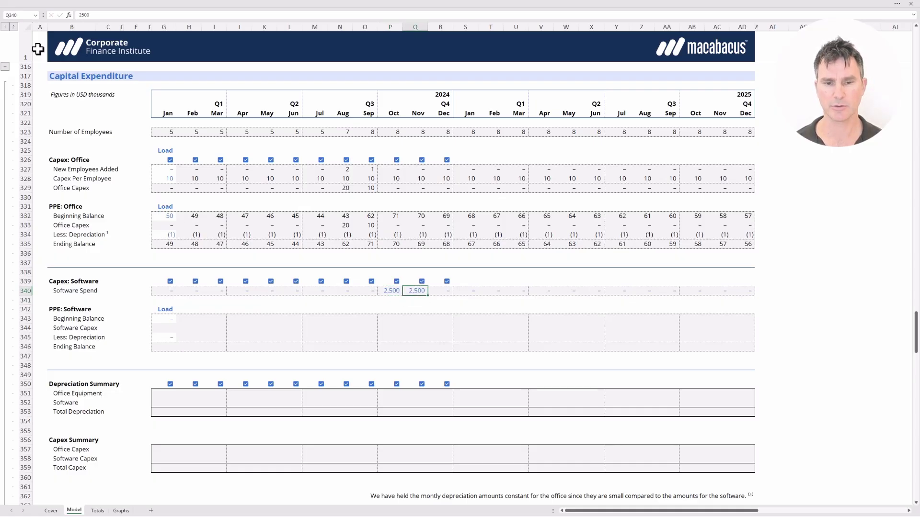
key(Right)
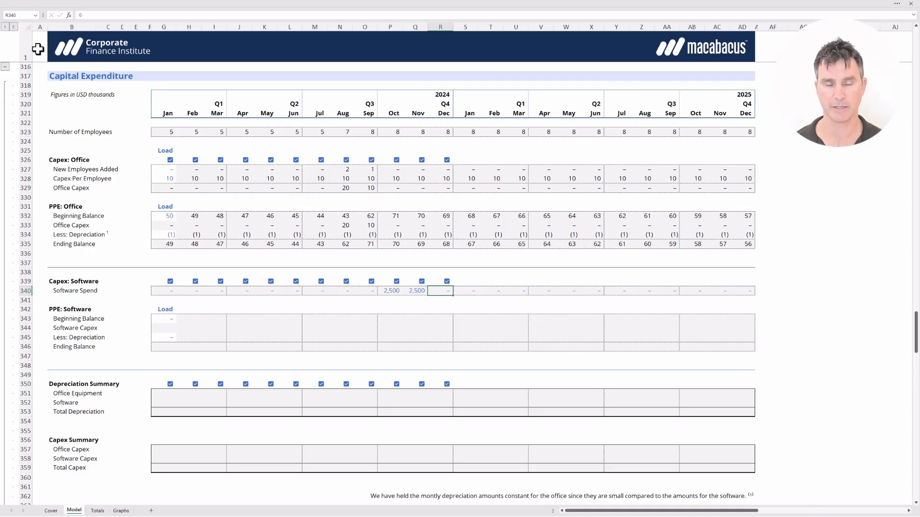
Step: Reset the November and October 2024 Software Spend entries in Q340 and P340 to zero
key(Left)
key(Delete)
key(Left)
key(Delete)
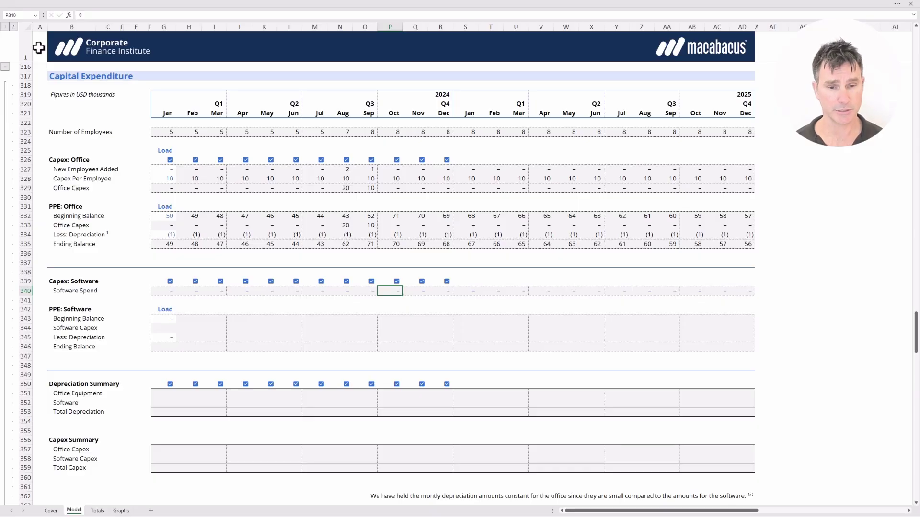
Step: Enter Software Spend of 2500 for each of October, November and December 2024 and 1000 for January 2025 in P340:S340
key(shift+Right)
key(shift+Right)
key(shift+Right)
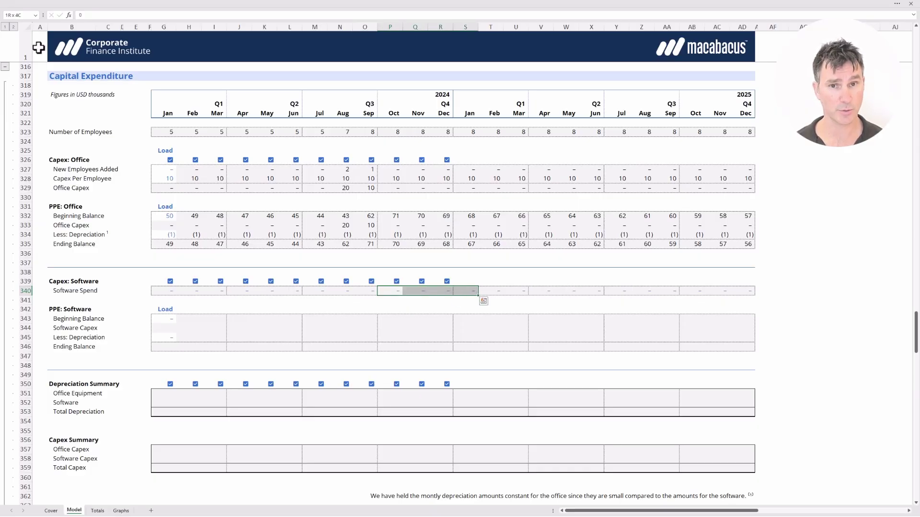
text(2500)
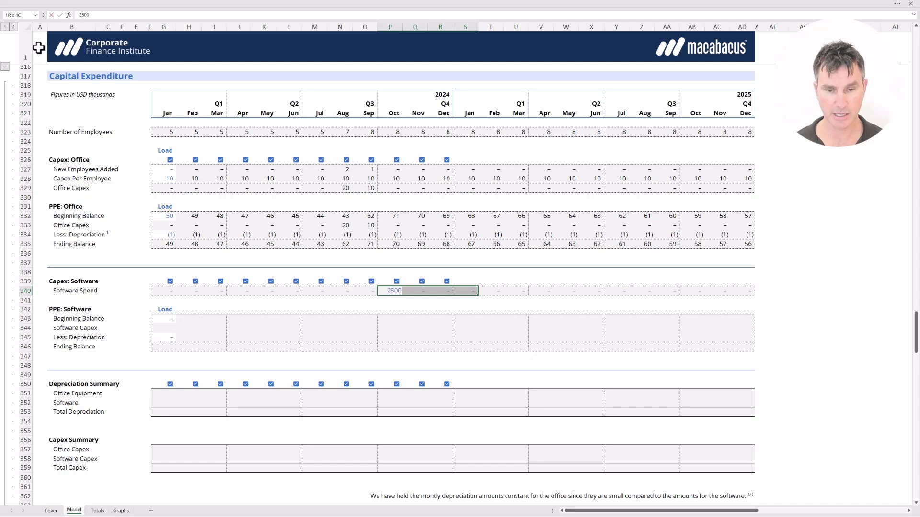
key(Return)
text(2,5)
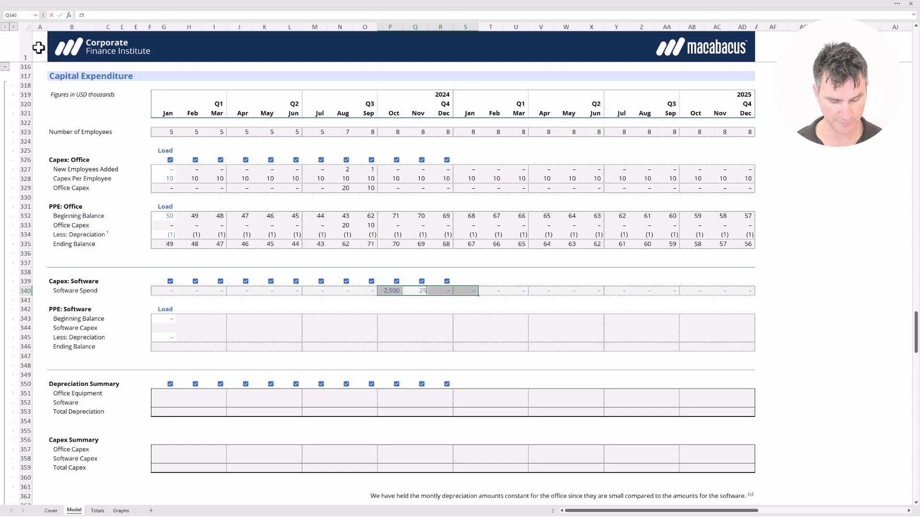
text(00)
key(Return)
text(2,5)
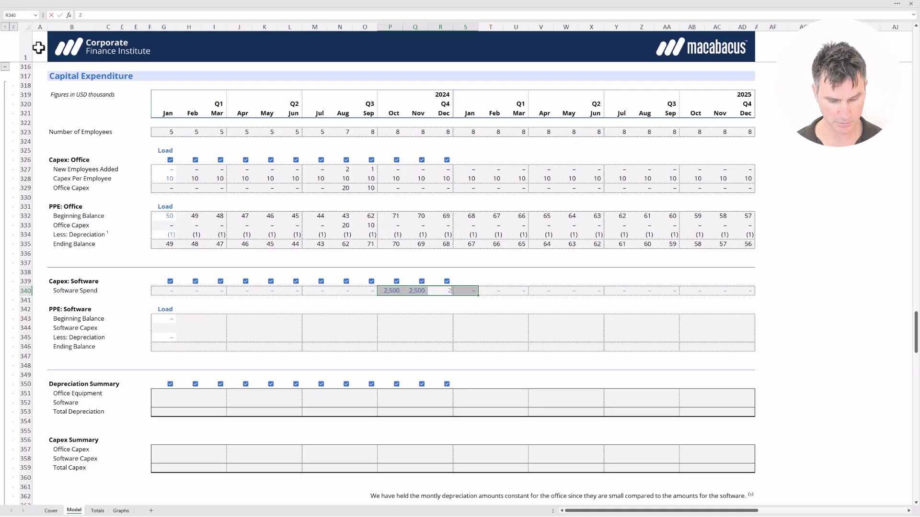
text(00)
key(Return)
text(1,000)
key(Return)
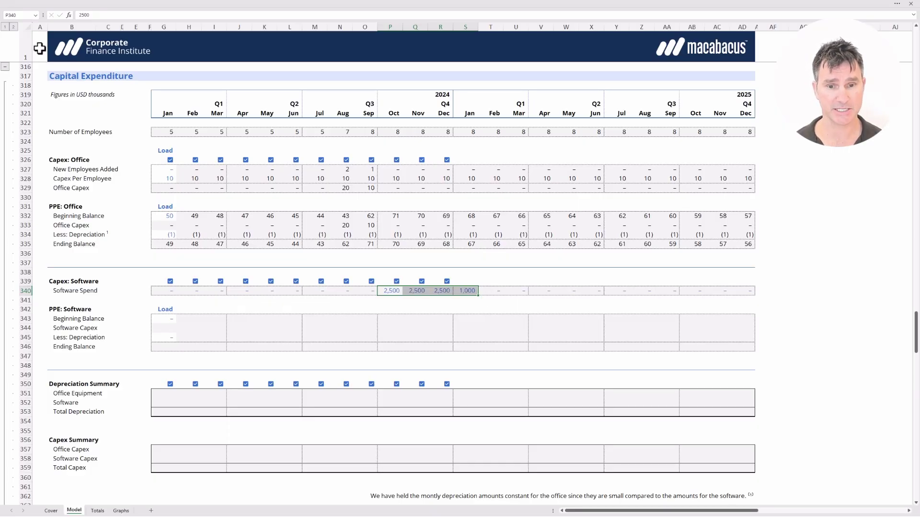
Step: Review the PPE: Software schedule rows and the Software Spend entries for October 2024 through January 2025
key(Down)
key(Down)
key(Down)
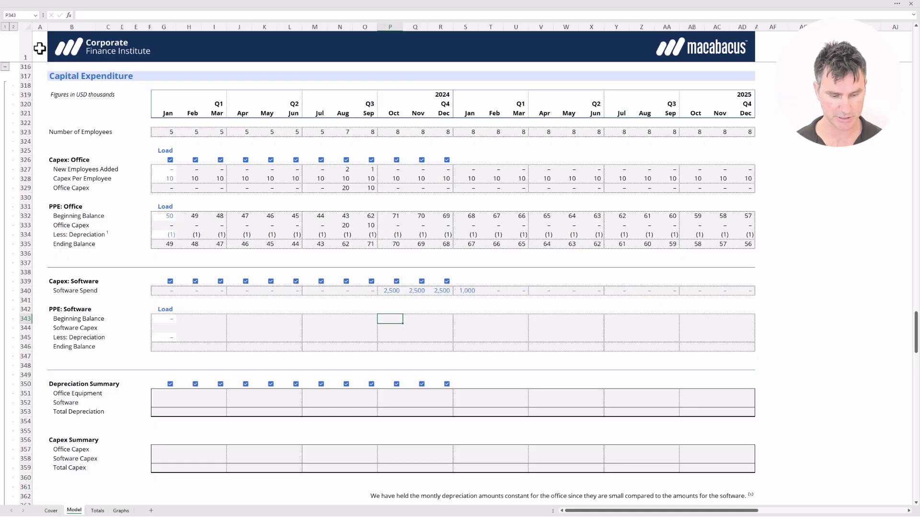
key(Down)
key(Down)
key(Down)
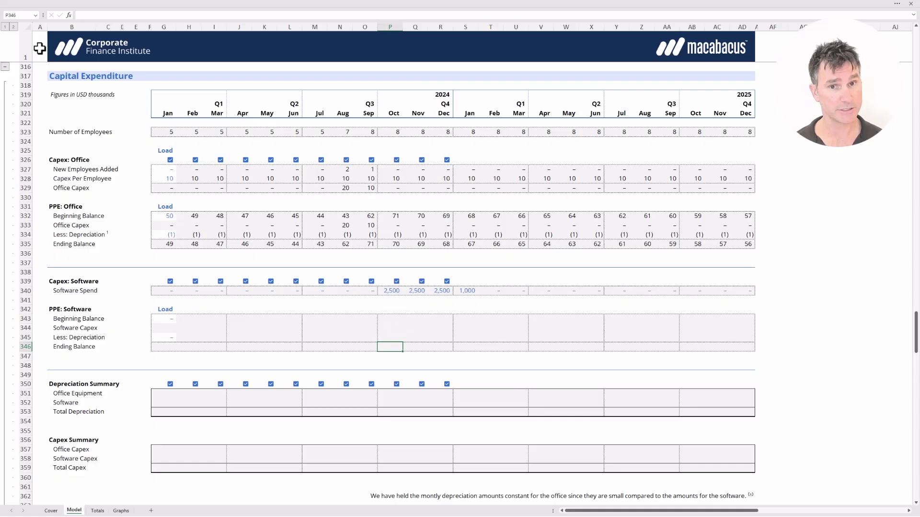
key(Up)
key(Up)
key(Up)
key(Up)
key(Up)
key(Up)
key(shift+Right)
key(shift+Right)
key(shift+Right)
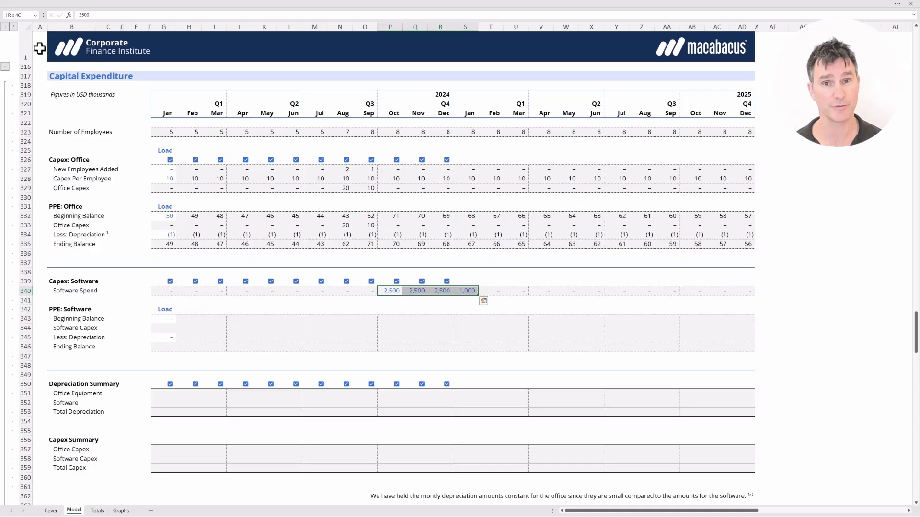
Step: Link January's Software Capex in the PPE: Software schedule, G344, to January's Software Spend with =G340
key(Down)
key(Down)
key(ctrl+Left)
key(ctrl+Left)
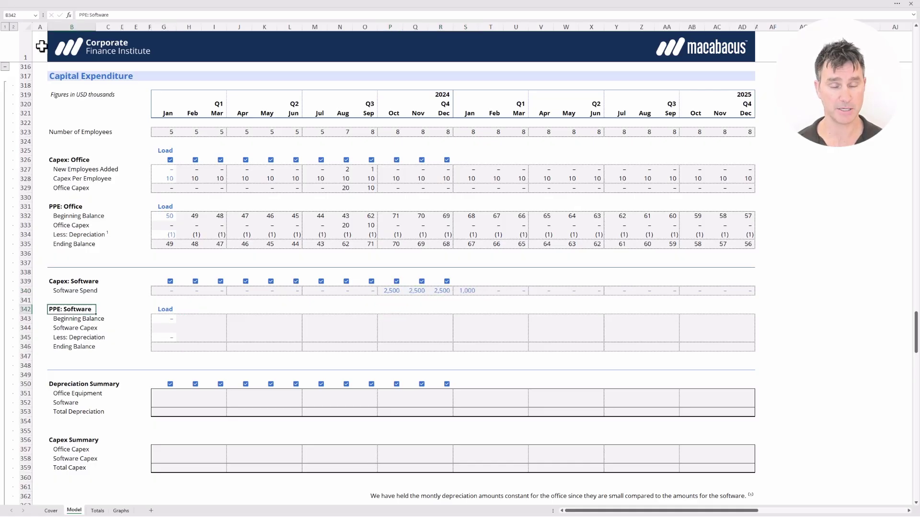
key(Down)
key(Down)
key(Right)
key(Right)
key(Right)
key(Right)
key(Right)
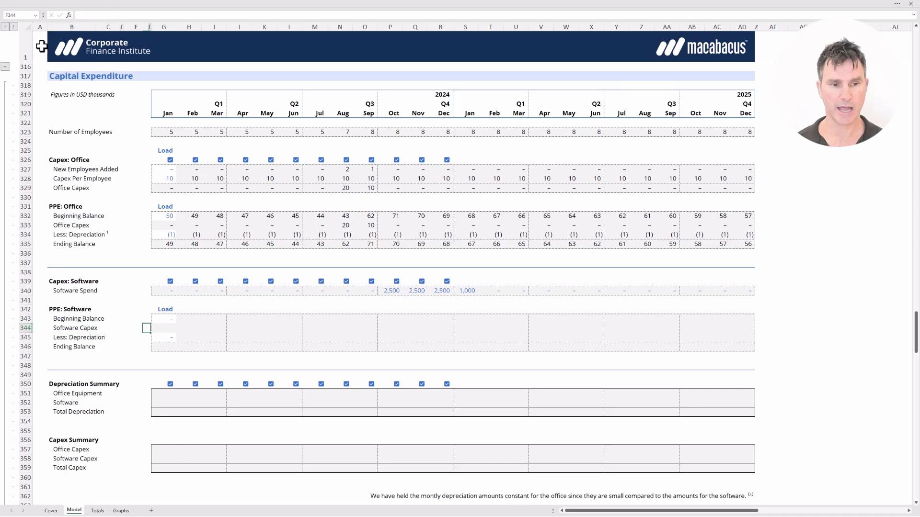
text(=)
key(Up)
key(Up)
key(Up)
key(Up)
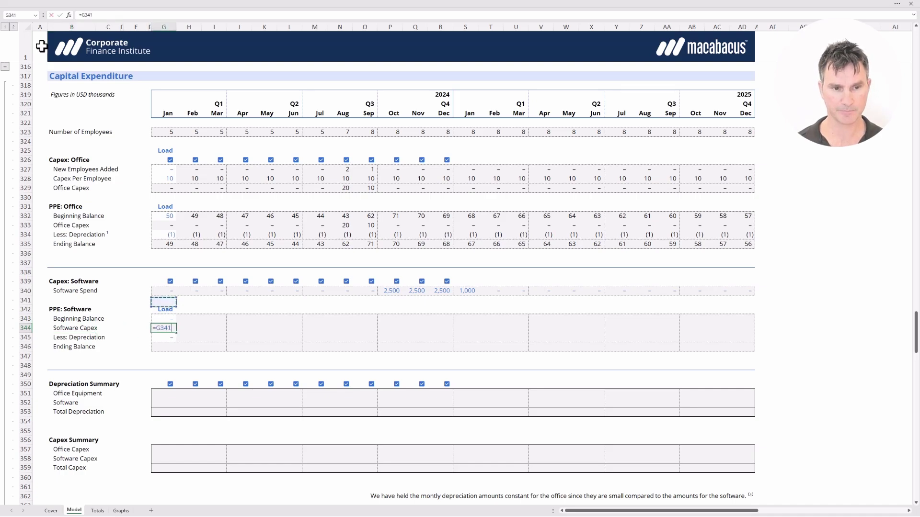
key(Return)
Step: Calculate January's PPE: Software Ending Balance in G346 with =SUM(G343:G345)
key(Down)
text(=s)
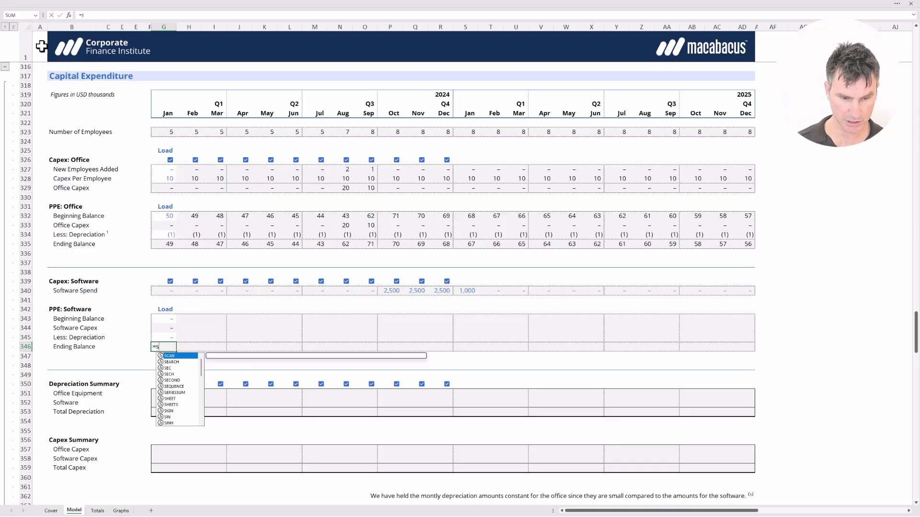
text(um()
key(Up)
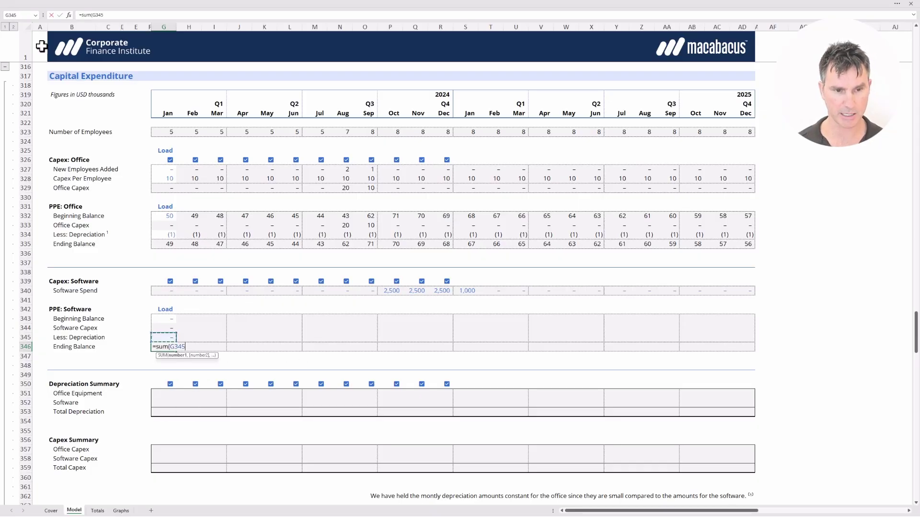
key(shift+Up)
key(shift+Up)
text())
key(Return)
Step: Set February's PPE: Software Beginning Balance in H343 equal to January's Ending Balance with =G346
key(Up)
key(Up)
key(Up)
key(Up)
key(Right)
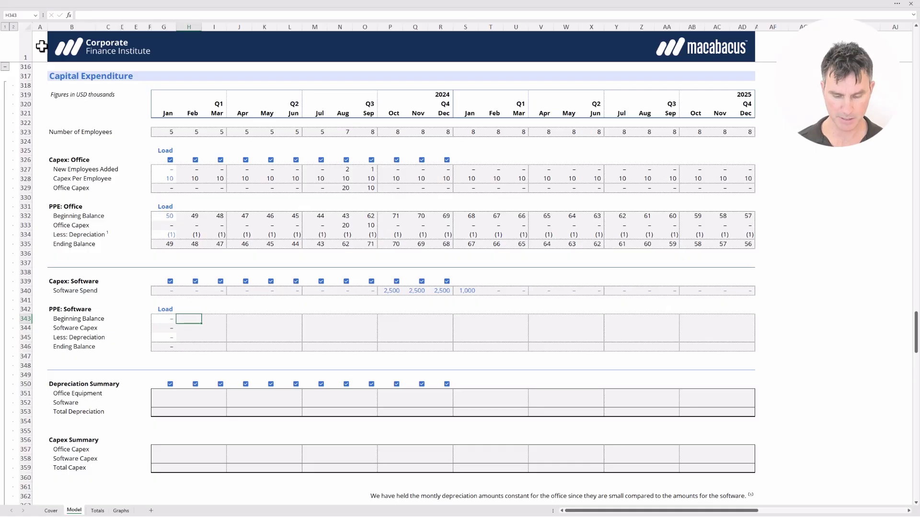
text(=)
key(Left)
key(Down)
key(Down)
key(Down)
key(Return)
Step: Copy the PPE: Software schedule's Software Capex formula from G344 to February, H344, pasting formulas only
key(Left)
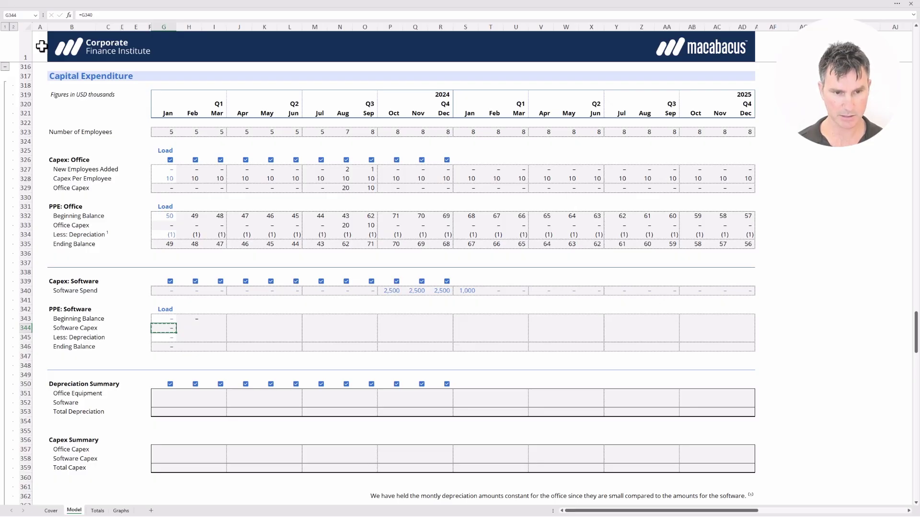
key(Right)
key(alt+e)
key(s)
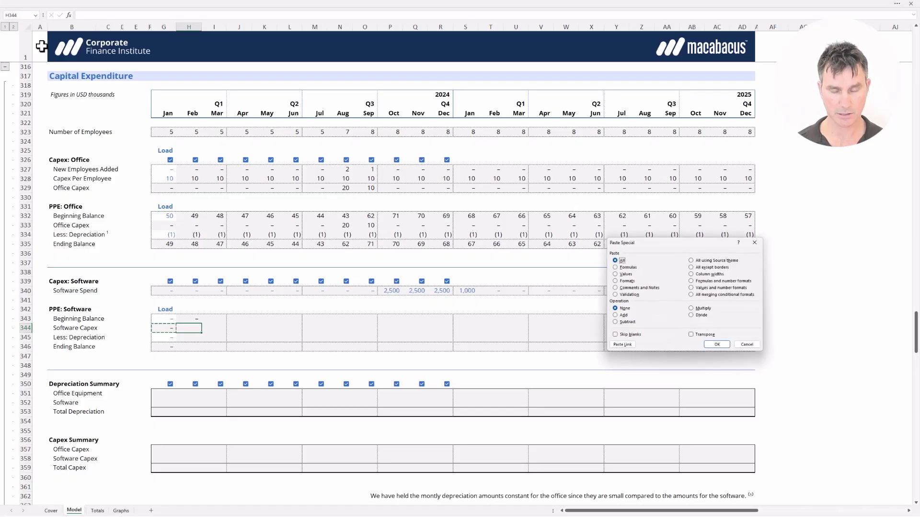
key(f)
key(Return)
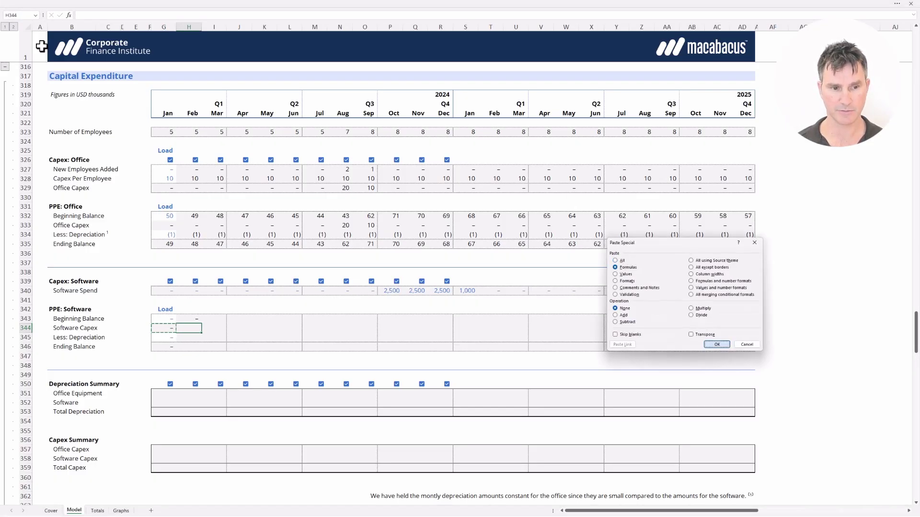
Step: Set February's PPE: Software depreciation in H345 equal to January's with =G345
key(Down)
text(=)
key(Left)
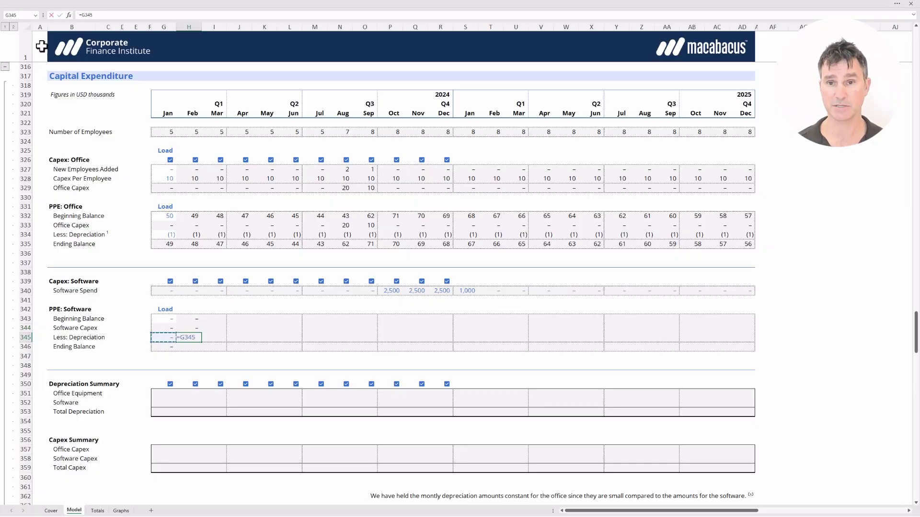
key(Return)
Step: Copy the PPE: Software Ending Balance formula from G346 to February, H346, pasting formulas only
key(Left)
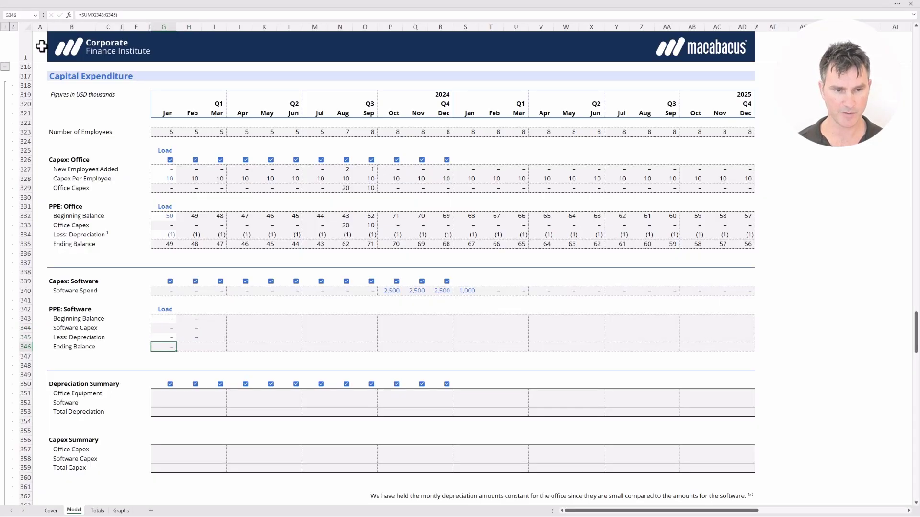
key(ctrl+c)
key(Right)
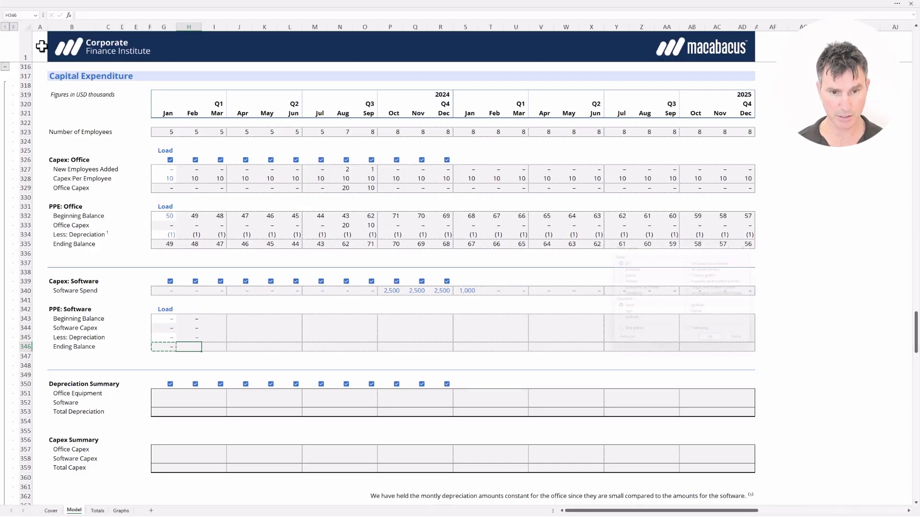
key(ctrl+alt+v)
key(f)
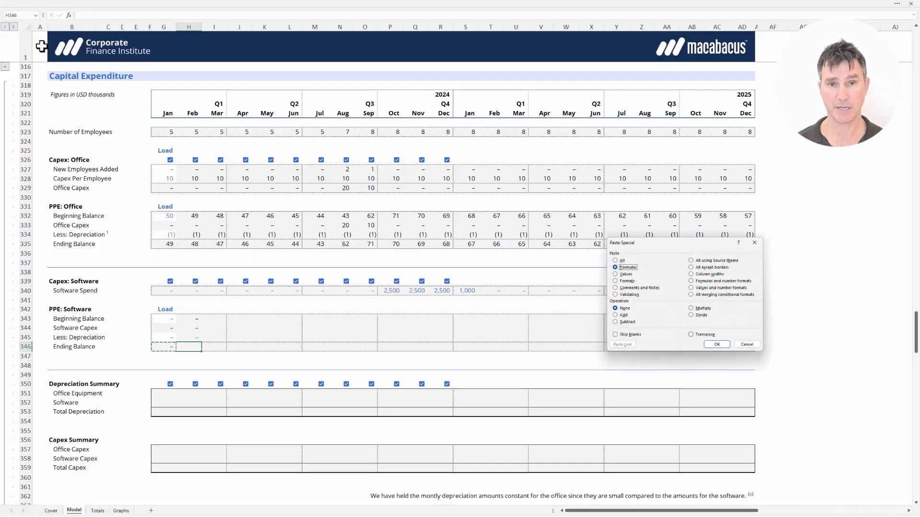
key(Return)
Step: Copy February's PPE: Software formulas in H343:H346 across through December 2025, column AD, pasting formulas only
key(Up)
key(Up)
key(Up)
key(shift+Down)
key(shift+Down)
key(shift+Down)
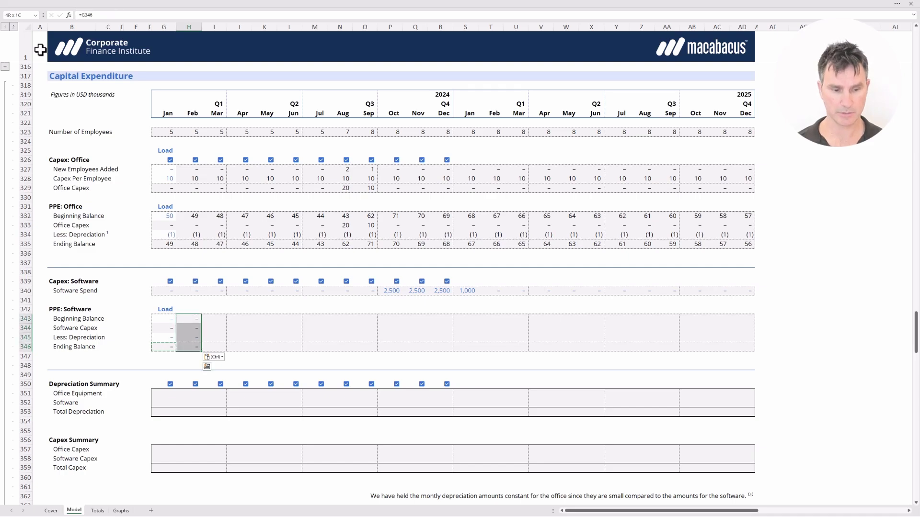
key(ctrl+c)
key(shift+Right)
key(shift+Right)
key(shift+Right)
key(shift+Right)
key(shift+Right)
key(shift+Right)
key(shift+Right)
key(shift+Right)
key(shift+Right)
key(shift+Right)
key(shift+Right)
key(shift+Right)
key(shift+Right)
key(shift+Right)
key(shift+Right)
key(shift+Right)
key(shift+Right)
key(shift+Right)
key(shift+Right)
key(shift+Right)
key(shift+Right)
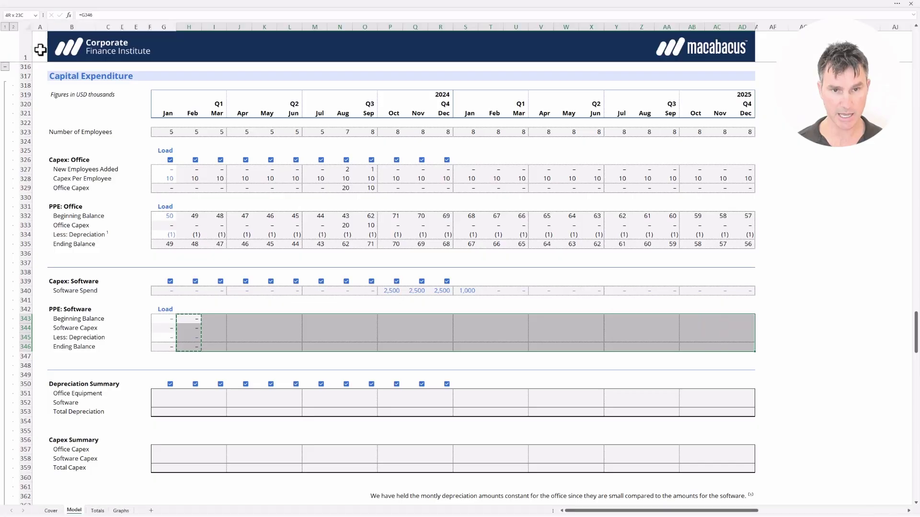
key(ctrl+alt+v)
key(f)
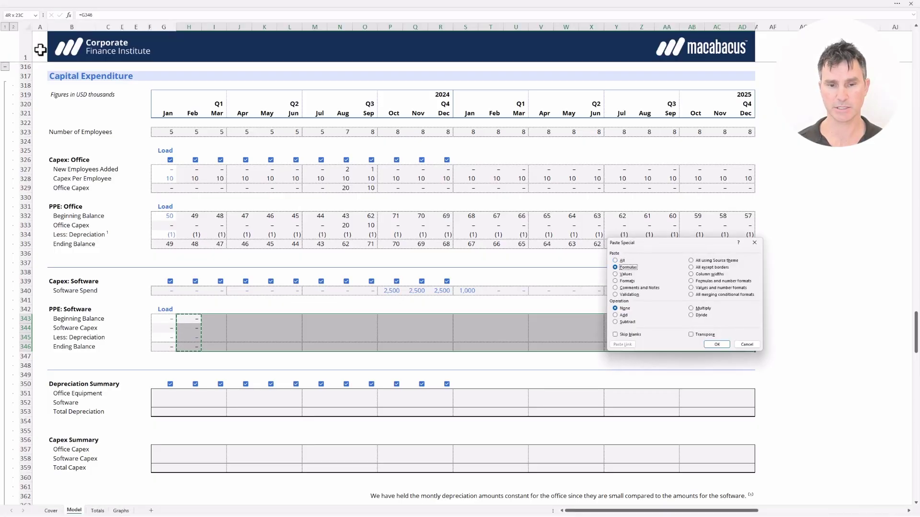
key(Return)
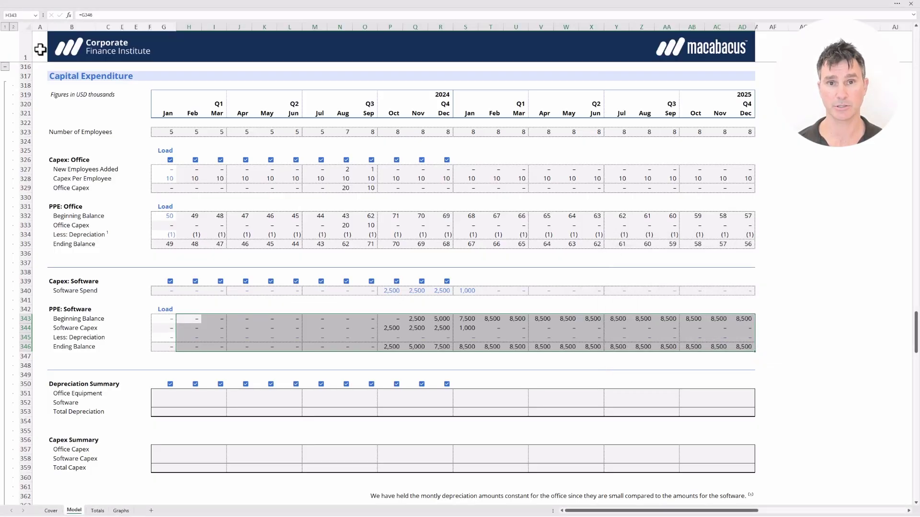
Step: Examine the PPE: Software schedule, including its depreciation row, line labels and monthly balances across both years
key(Down)
key(Down)
key(Left)
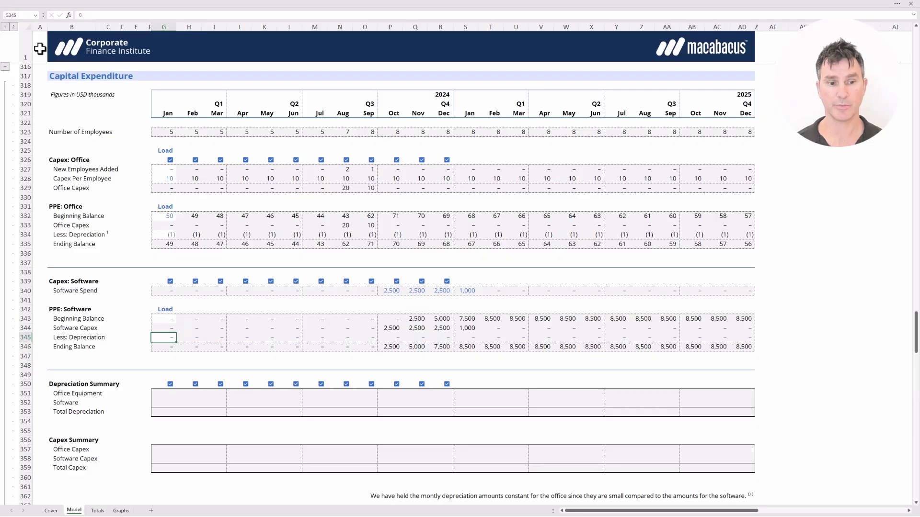
key(ctrl+shift+Right)
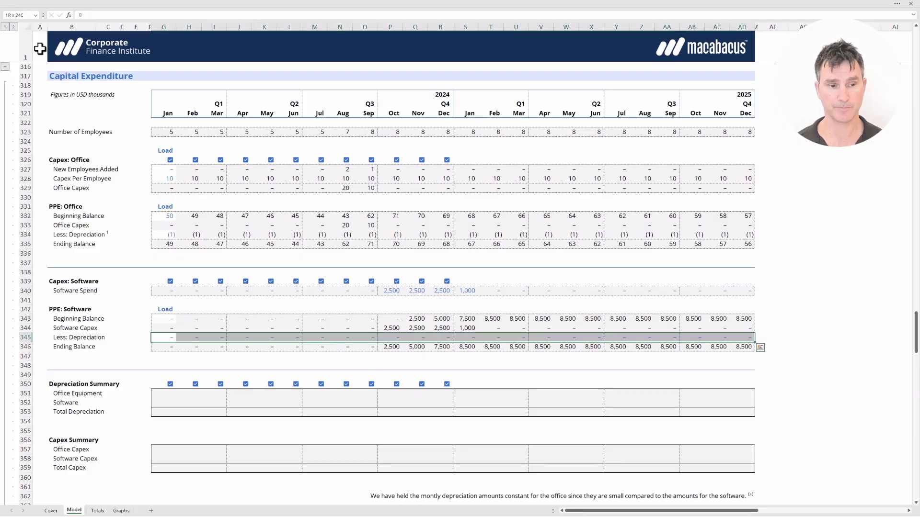
key(Left)
key(Up)
key(Up)
key(Up)
key(ctrl+shift+Left)
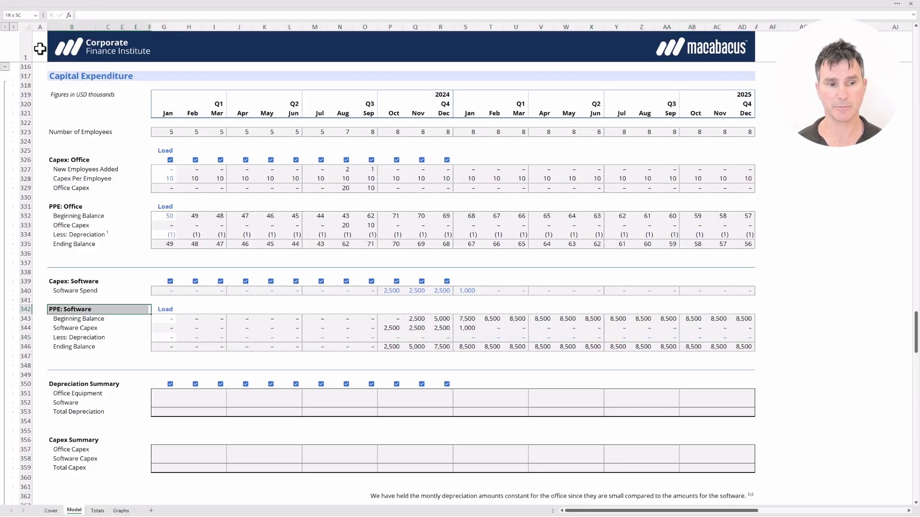
key(shift+Down)
key(shift+Down)
key(shift+Down)
key(shift+Down)
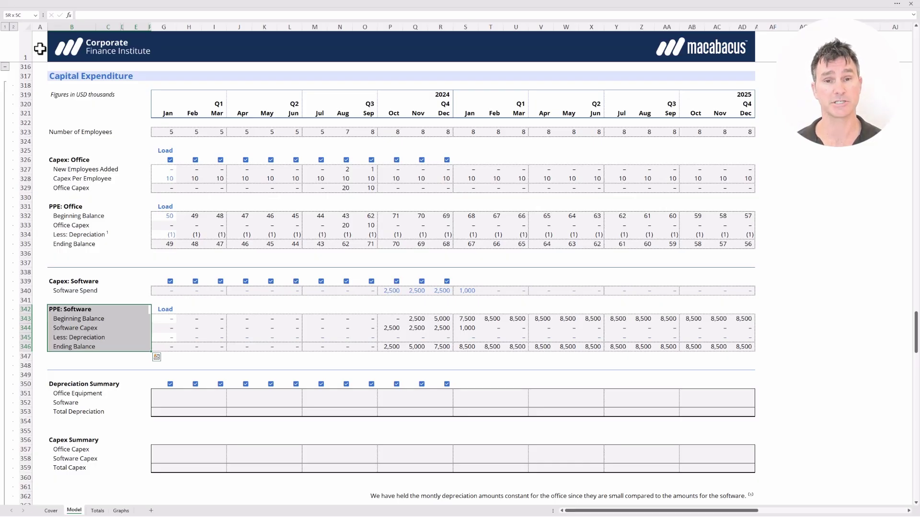
key(Escape)
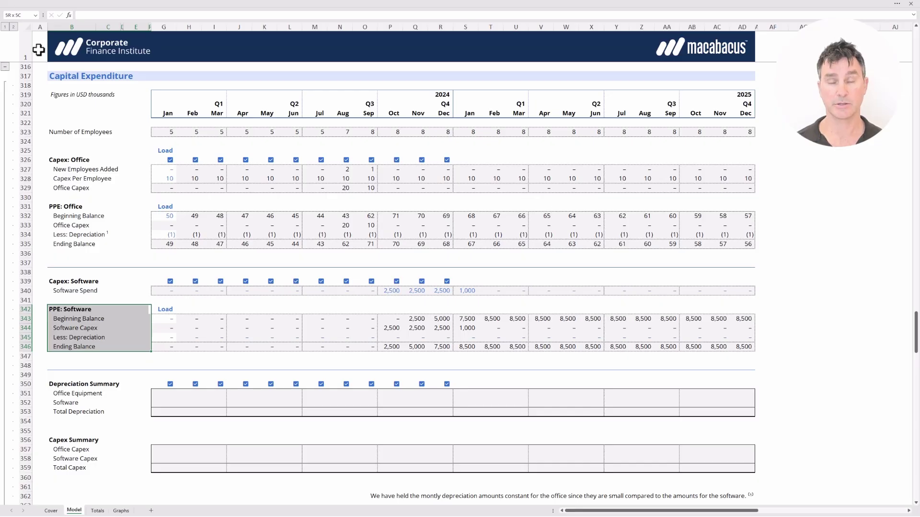
key(ctrl+Right)
key(Down)
key(ctrl+shift+Down)
key(ctrl+shift+Right)
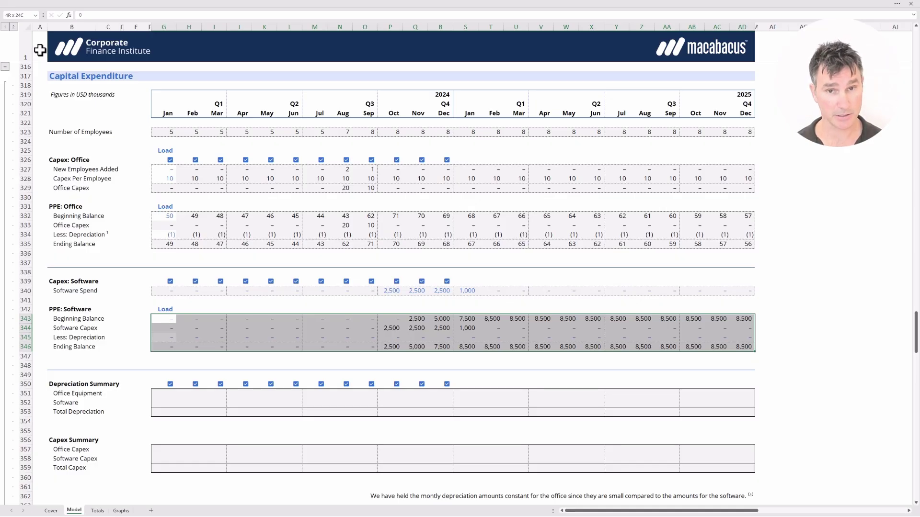
key(Up)
key(ctrl+Left)
key(Right)
key(shift+Left)
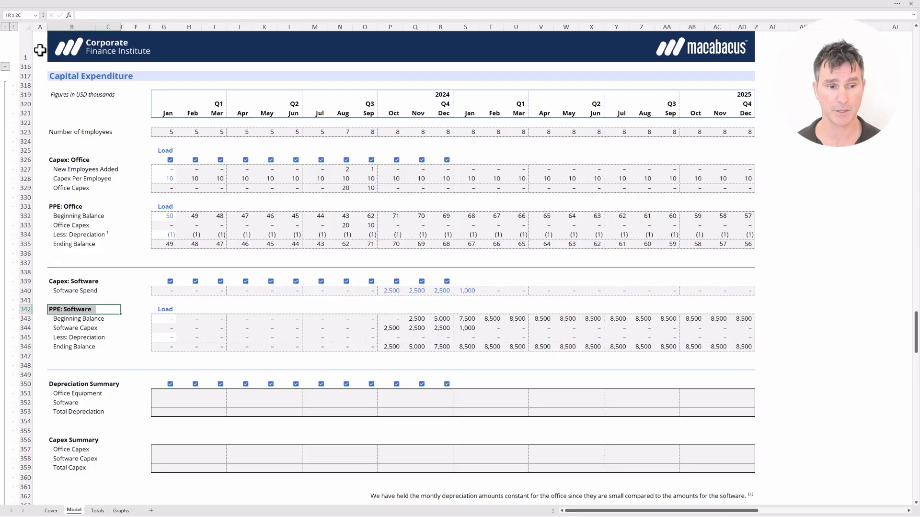
key(shift+Right)
key(shift+Left)
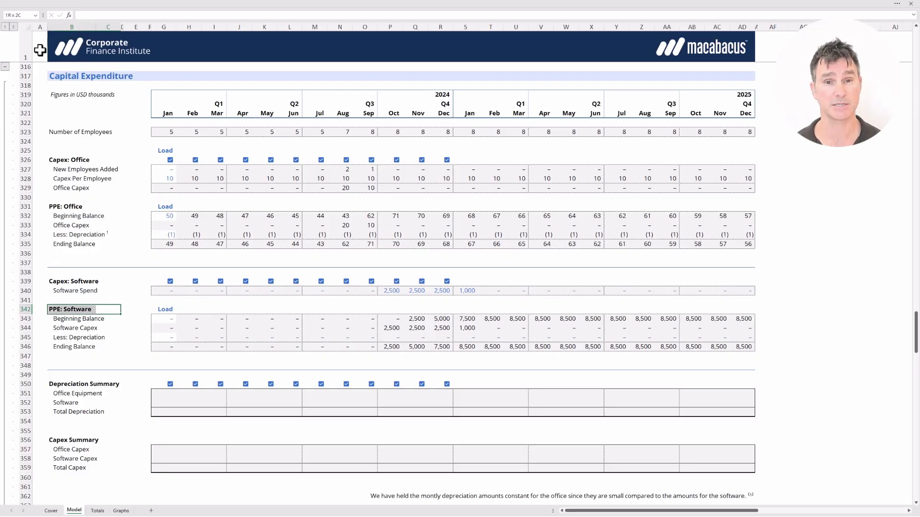
Step: Look back at the PPE: Office schedule for comparison with the PPE: Software schedule
key(Up)
key(Up)
key(Up)
key(Up)
key(Up)
key(Up)
key(Up)
key(Up)
key(Up)
key(Up)
key(Up)
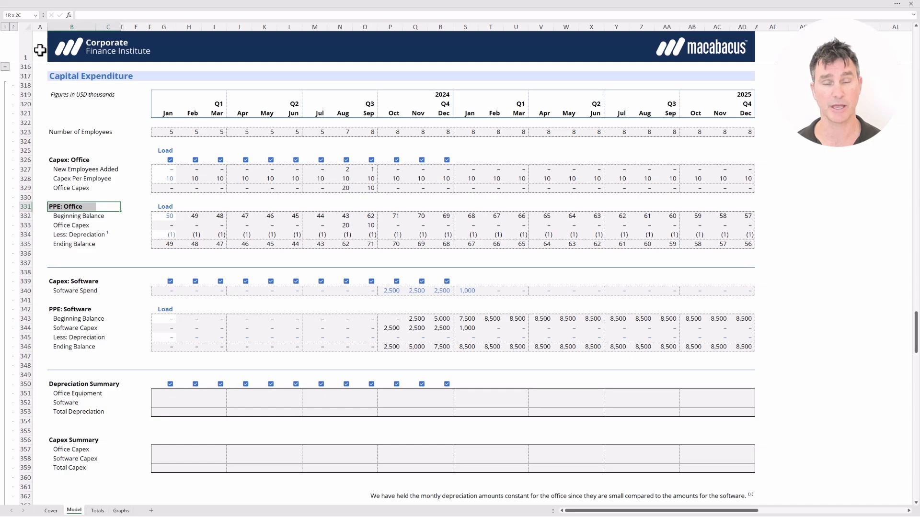
Step: Link January's Office Equipment depreciation in the Depreciation Summary, G351, to the PPE: Office depreciation with the sign reversed, =-G334
key(Down)
key(Down)
key(Down)
key(Down)
key(Down)
key(Down)
key(Down)
key(Down)
key(Down)
key(Down)
key(Down)
key(Down)
key(Down)
key(Down)
key(Down)
key(Down)
key(Down)
key(Down)
key(Down)
key(Down)
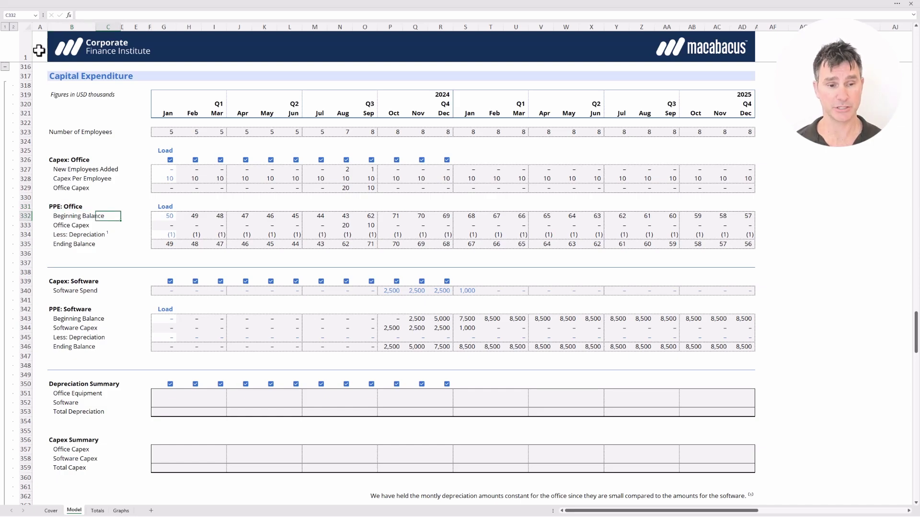
key(Right)
key(Right)
key(Right)
key(Right)
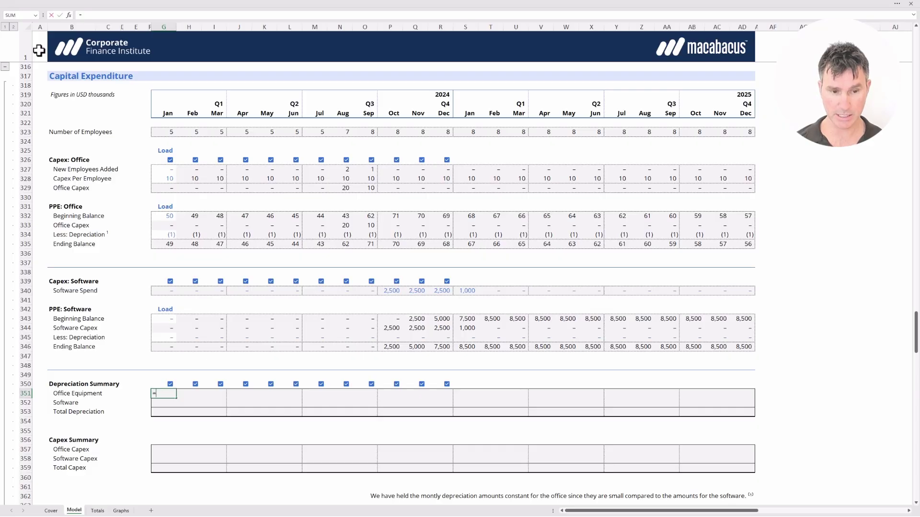
text(=-)
key(Up)
key(Up)
key(Up)
key(Up)
key(Up)
key(Up)
key(Up)
key(Up)
key(Up)
key(Up)
key(Up)
key(Up)
key(Up)
key(Up)
key(Up)
key(Up)
key(Up)
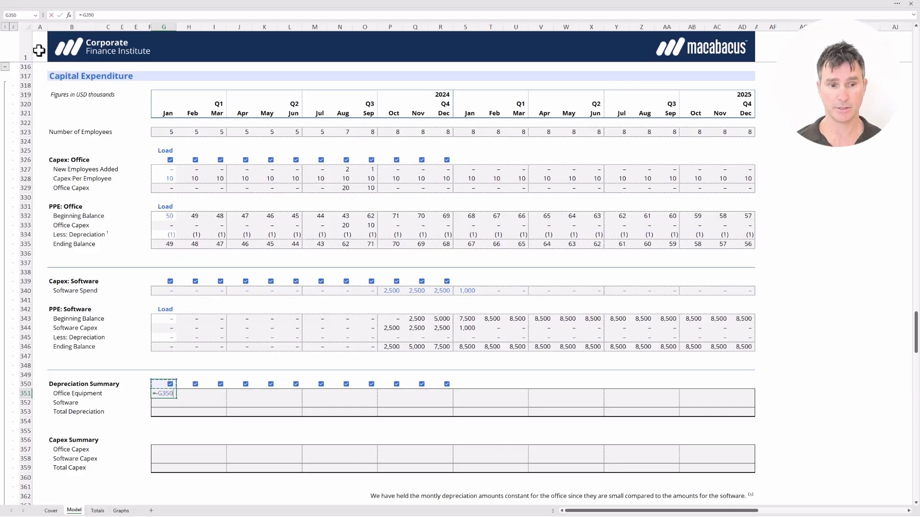
key(Return)
key(Up)
key(Down)
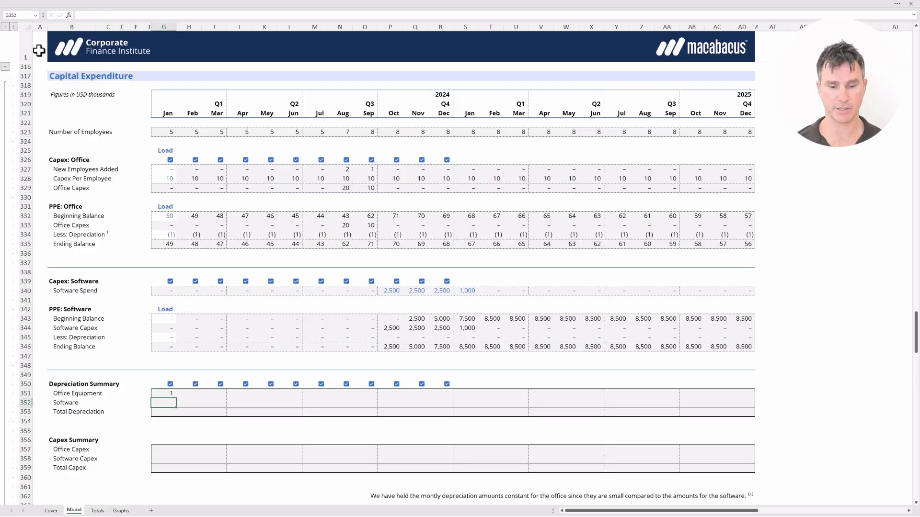
Step: Link January's Software depreciation in the Depreciation Summary, G352, to the PPE: Software depreciation with =-G345
text(=)
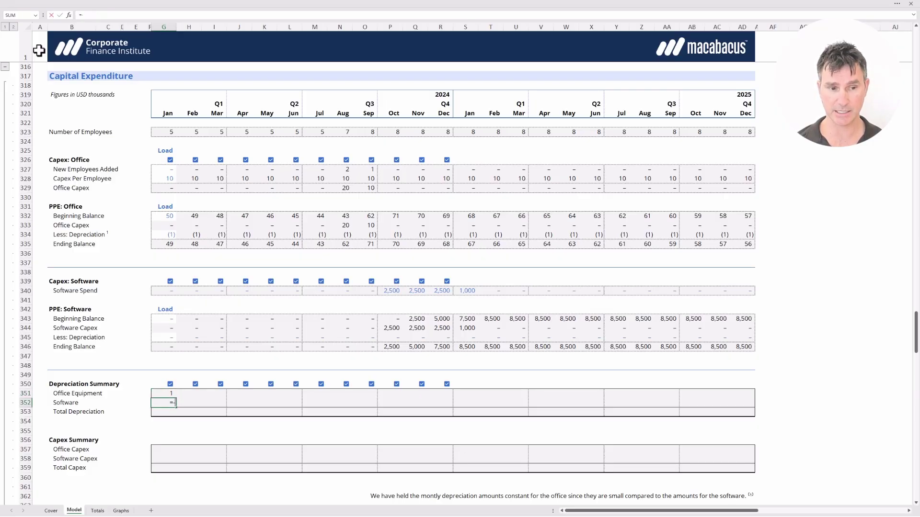
text(-)
key(Up)
key(Up)
key(Up)
key(Up)
key(Up)
key(Up)
key(Up)
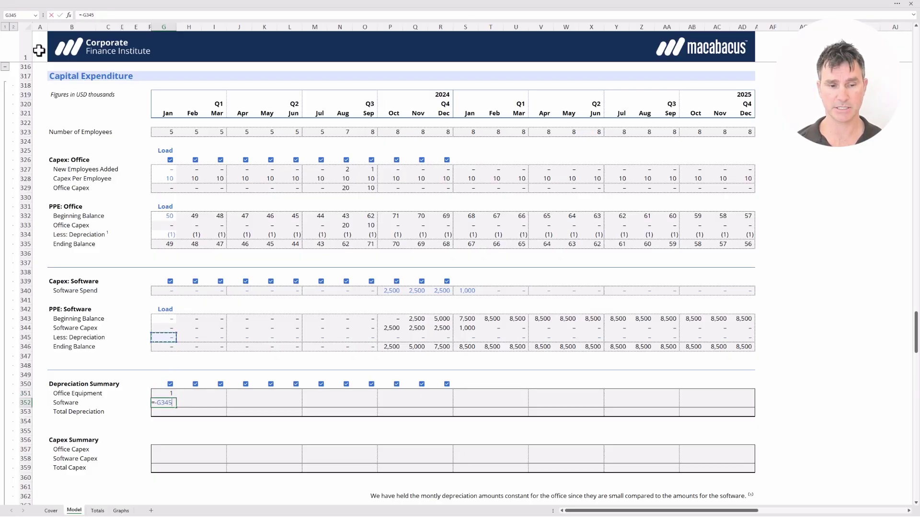
key(Return)
Step: Calculate January's Total Depreciation in G353 with =SUM(G351:G352)
text(=sum()
key(Up)
key(shift+Up)
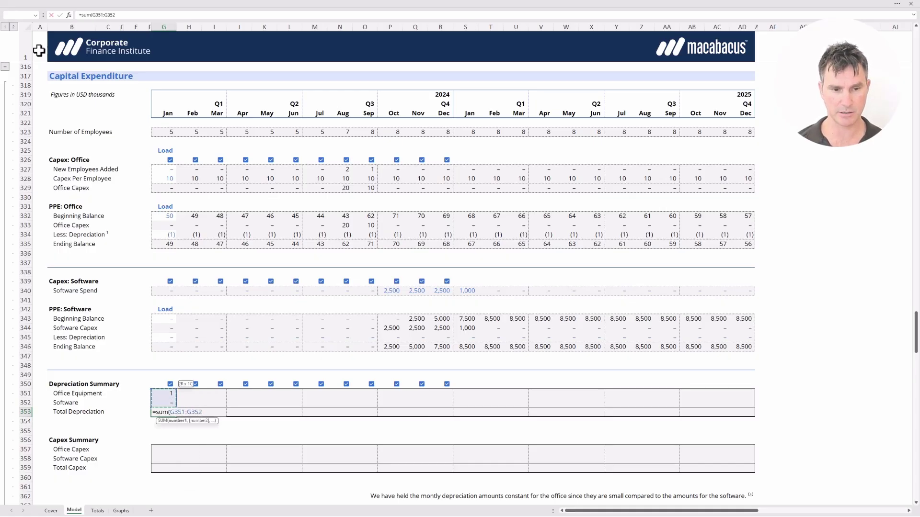
key(Return)
Step: Link January's Office Capex in the Capex Summary, G357, to the Office Capex row of the Capex: Office schedule with =G329
key(Down)
key(Down)
key(Down)
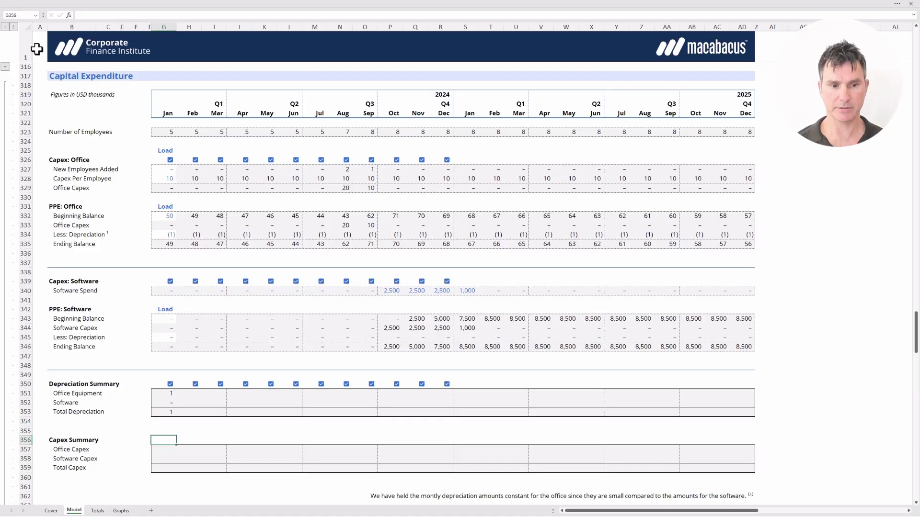
text(=)
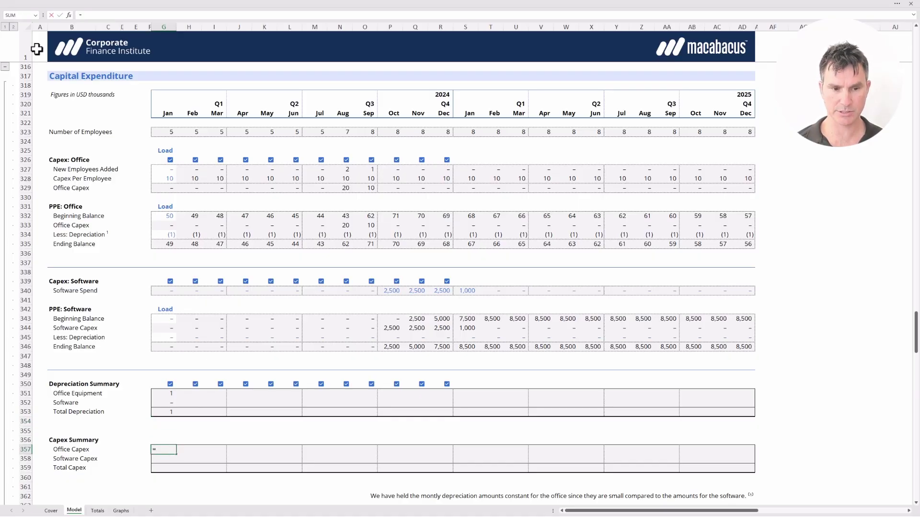
key(Up)
key(Up)
key(Up)
key(Up)
key(Up)
key(Up)
key(Up)
key(Up)
key(Up)
key(Up)
key(Up)
key(Up)
key(Up)
key(Up)
key(Up)
key(Up)
key(Up)
key(Up)
key(Up)
key(Up)
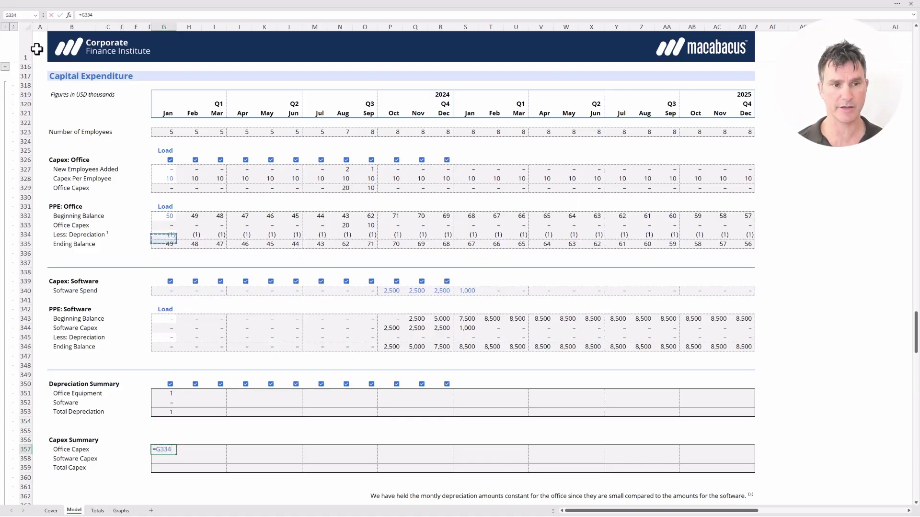
key(Up)
key(Up)
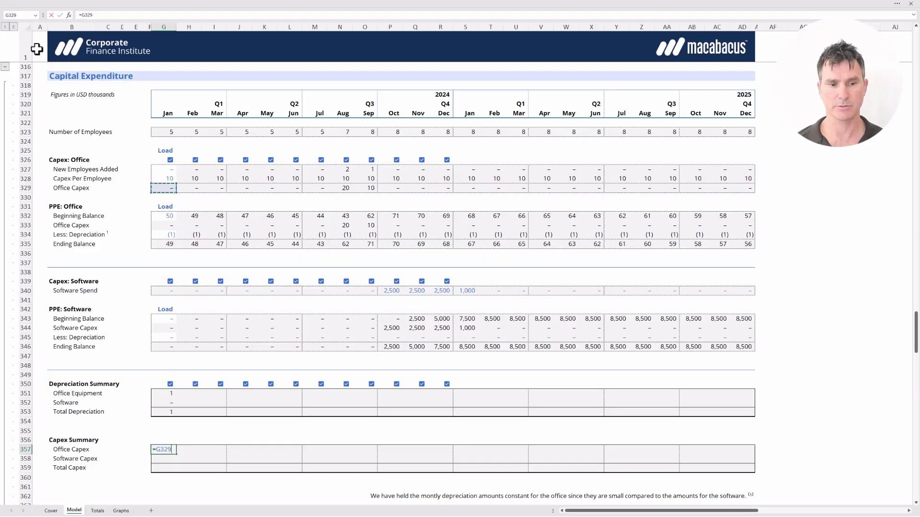
key(Return)
Step: Link January's Software Capex in the Capex Summary, G358, to January's software spend in the schedule above
text(=)
key(Up)
key(Up)
key(Up)
key(Up)
key(Up)
key(Up)
key(Up)
key(Up)
key(Up)
key(Up)
key(Up)
key(Up)
key(Up)
key(Up)
key(Up)
key(Up)
key(Up)
key(Up)
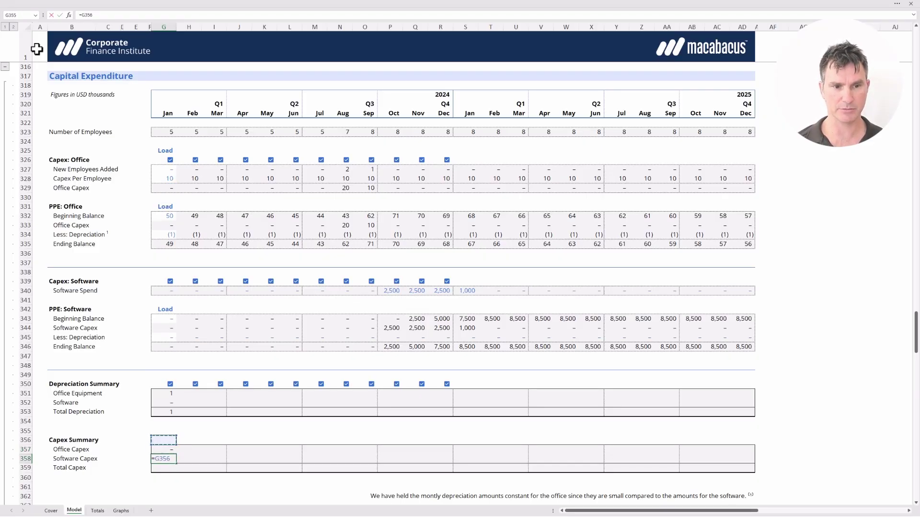
key(Return)
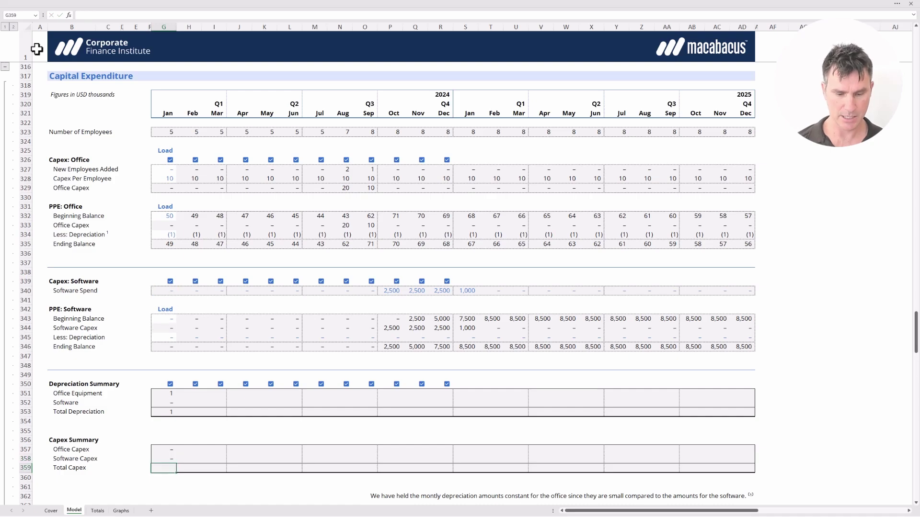
Step: Calculate January's Total Capex in G359 with =SUM(G357:G358)
text(=sum()
key(Up)
key(shift+Up)
text())
key(ctrl+Return)
Step: Copy January's Depreciation Summary and Capex Summary formulas, G351:G359, across all months through December 2025 in column AD
key(Up)
key(Up)
key(Up)
key(Up)
key(Up)
key(Up)
key(Up)
key(Up)
key(shift+Down)
key(shift+Down)
key(shift+Down)
key(shift+Down)
key(shift+Down)
key(shift+Down)
key(shift+Down)
key(shift+Down)
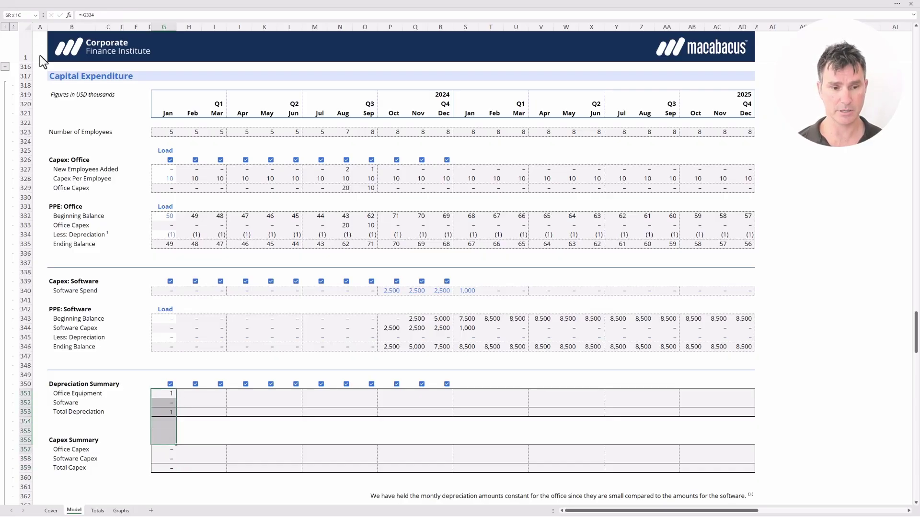
key(ctrl+c)
key(shift+Right)
key(shift+Right)
key(shift+Right)
key(shift+Right)
key(shift+Right)
key(shift+Right)
key(shift+Right)
key(shift+Right)
key(shift+Right)
key(shift+Right)
key(shift+Right)
key(shift+Right)
key(shift+Right)
key(shift+Right)
key(shift+Right)
key(shift+Right)
key(shift+Right)
key(shift+Right)
key(shift+Right)
key(shift+Right)
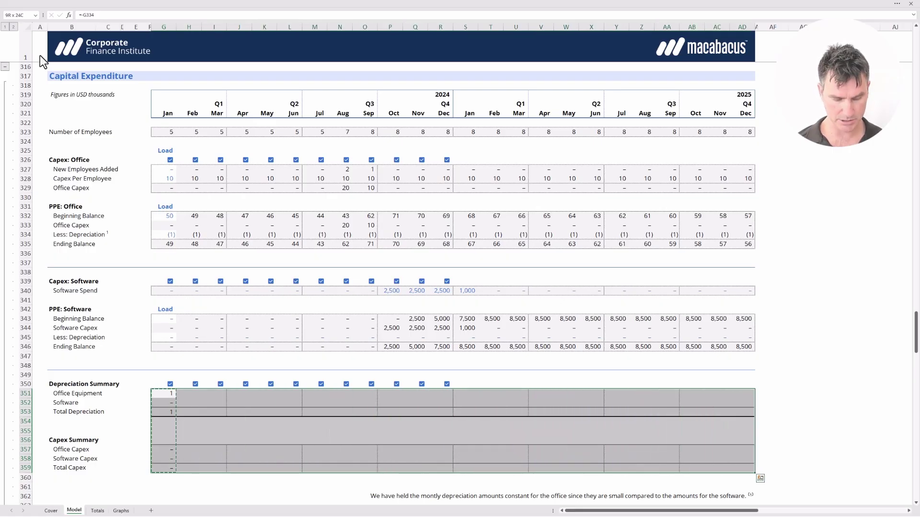
key(alt+e)
key(s)
key(Return)
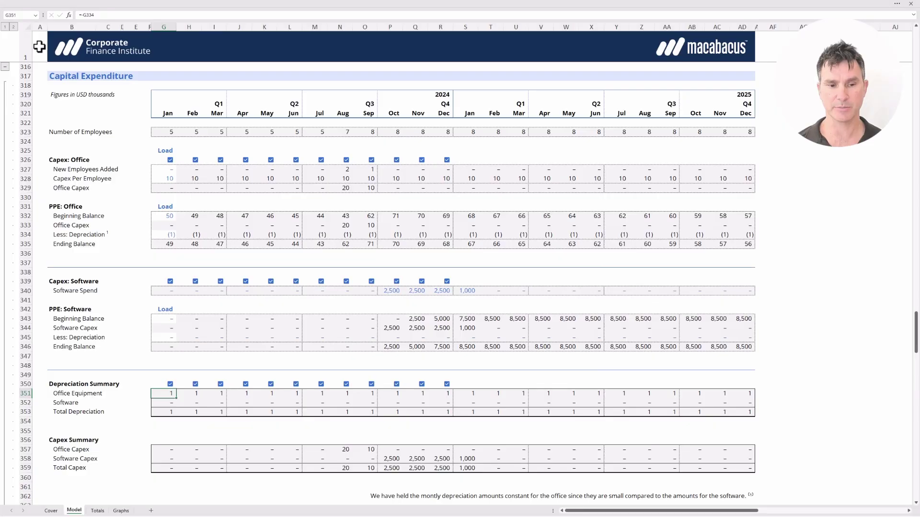
Step: Review the filled Depreciation Summary and Capex Summary across all months, G351:AD359
key(ctrl+shift+Right)
key(shift+Down)
key(shift+Down)
key(shift+Down)
key(shift+Down)
key(shift+Down)
key(shift+Down)
key(shift+Down)
key(shift+Down)
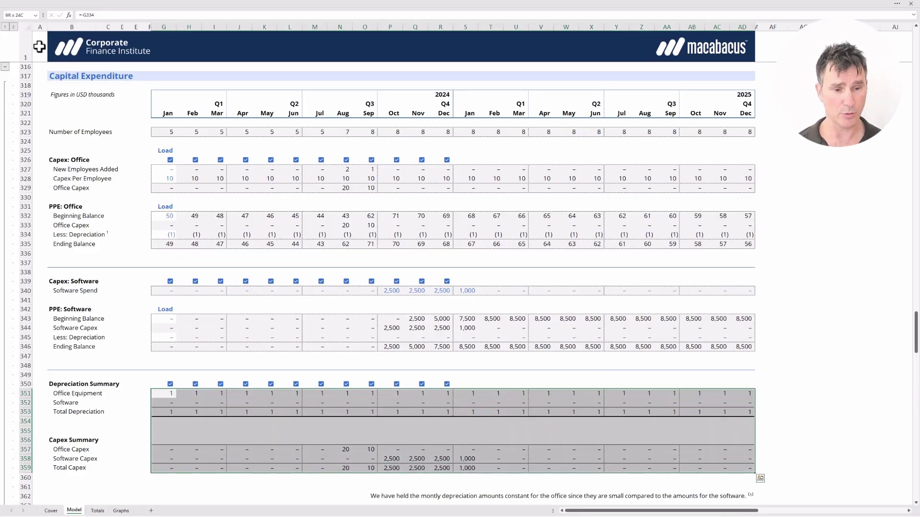
Step: Enter -5 as January's PPE: Software depreciation in G345 and check how it flows into the Depreciation Summary
key(Up)
key(Up)
key(Up)
key(Up)
key(Up)
key(Up)
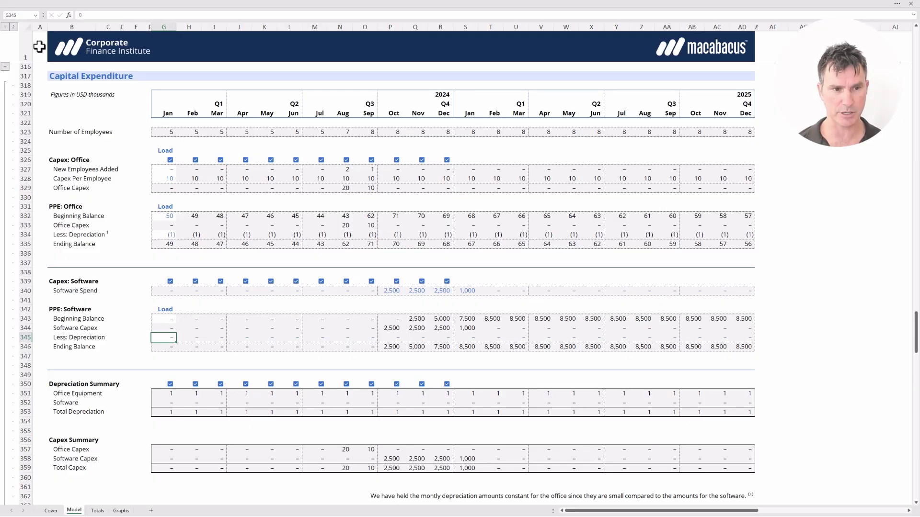
text(-5)
key(Return)
key(Down)
key(Down)
key(Down)
key(Down)
key(Down)
key(Down)
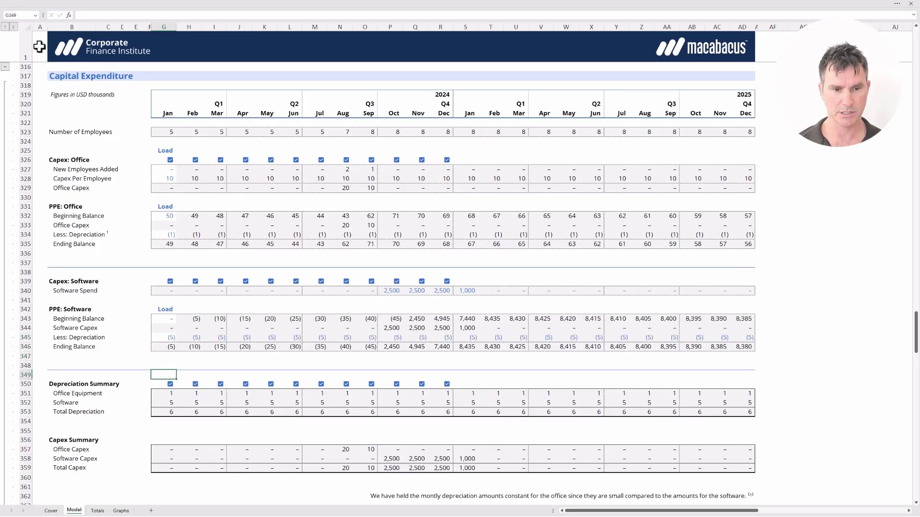
key(ctrl+shift+Right)
key(Up)
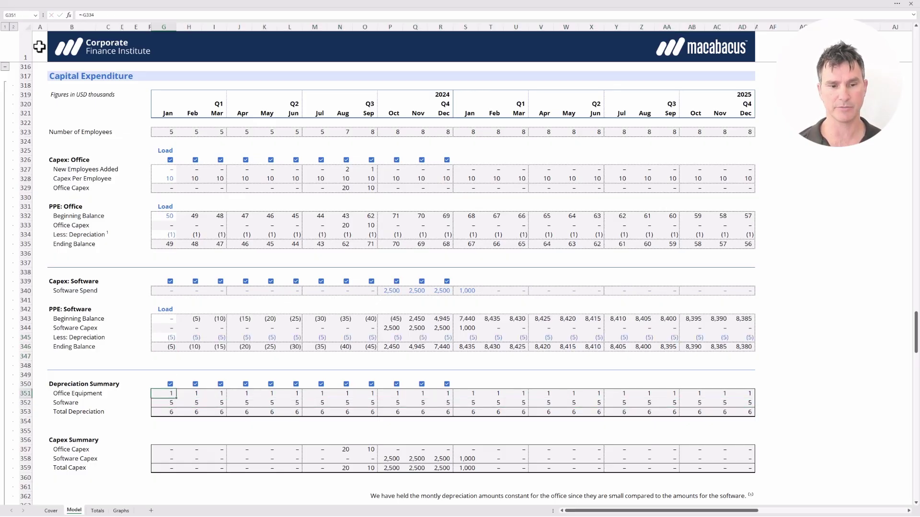
Step: Clear the test software depreciation from G345 and return to the Capital Expenditure heading row
key(Up)
key(Up)
key(Up)
key(Up)
key(Up)
key(Up)
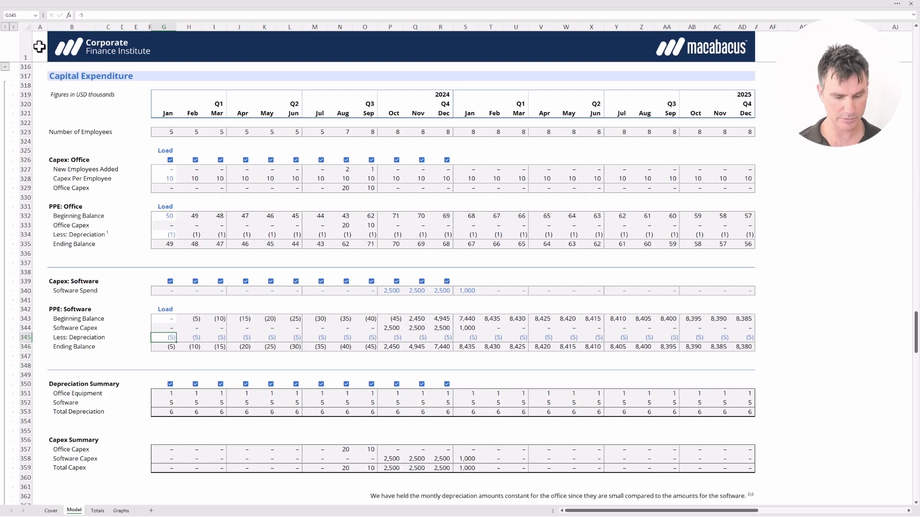
key(Delete)
key(Home)
key(ctrl+Up)
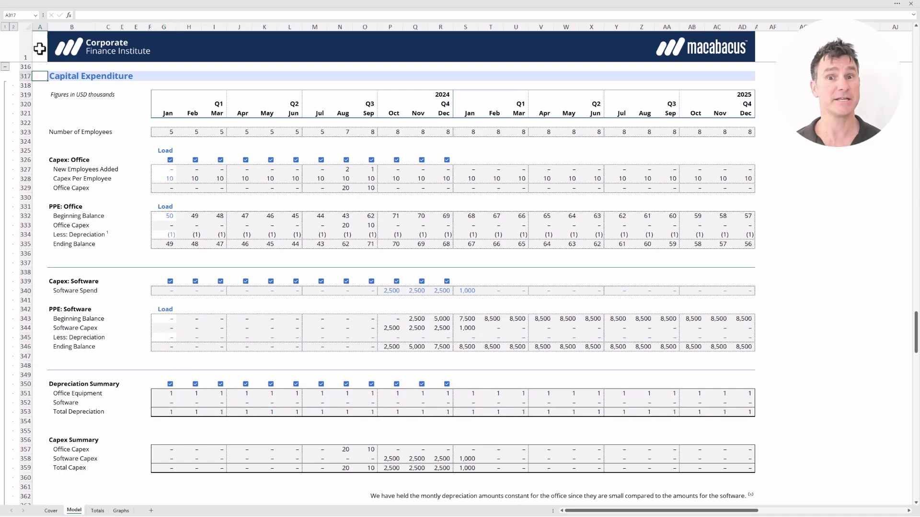